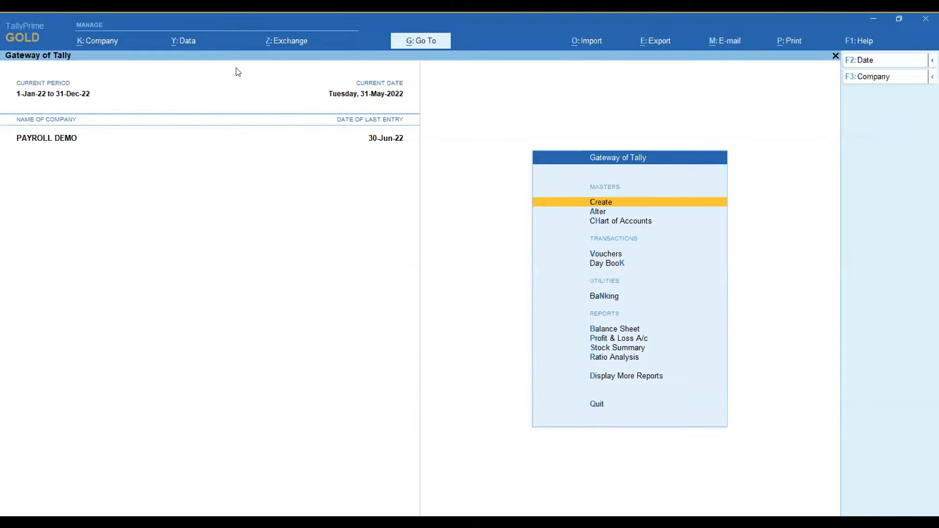
Open the list of ledgers in the PAYROLL DEMO company's Chart of Accounts.
key("alt+g")
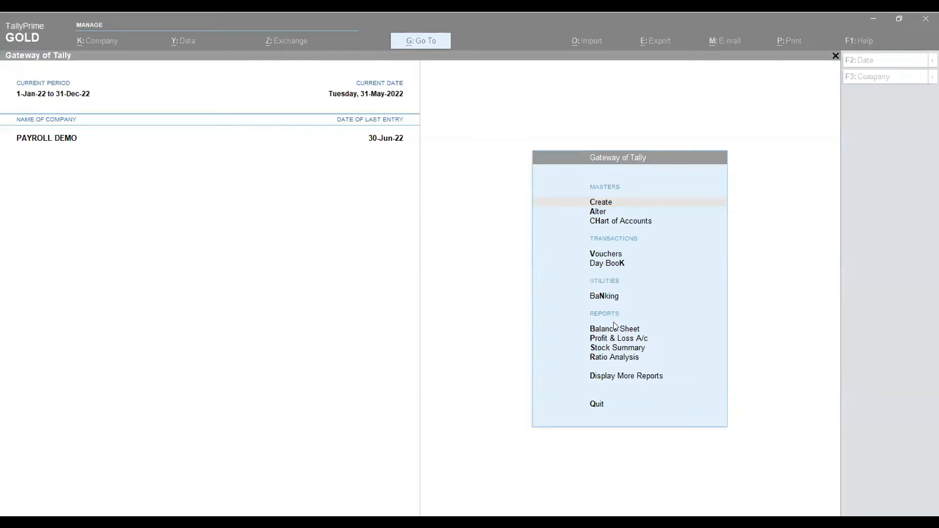
left_click(667, 285)
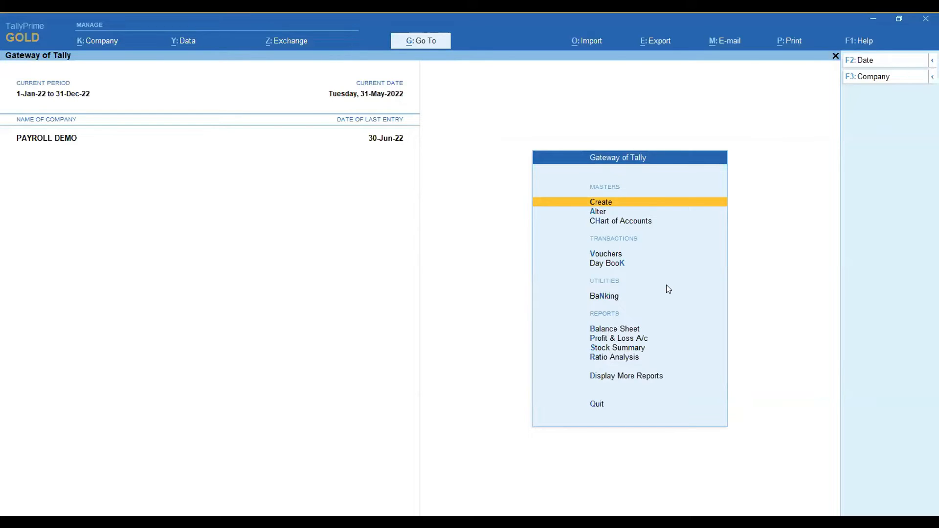
key("Down")
key("Down")
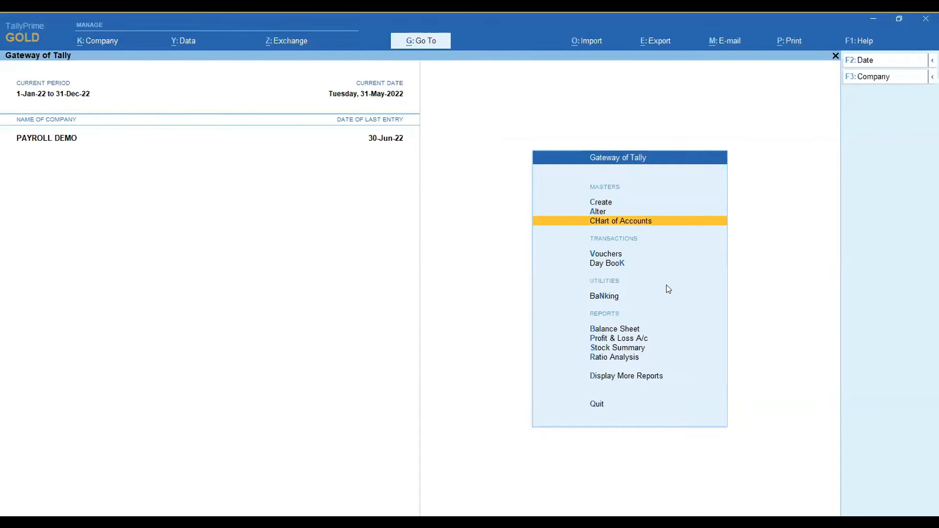
key("Return")
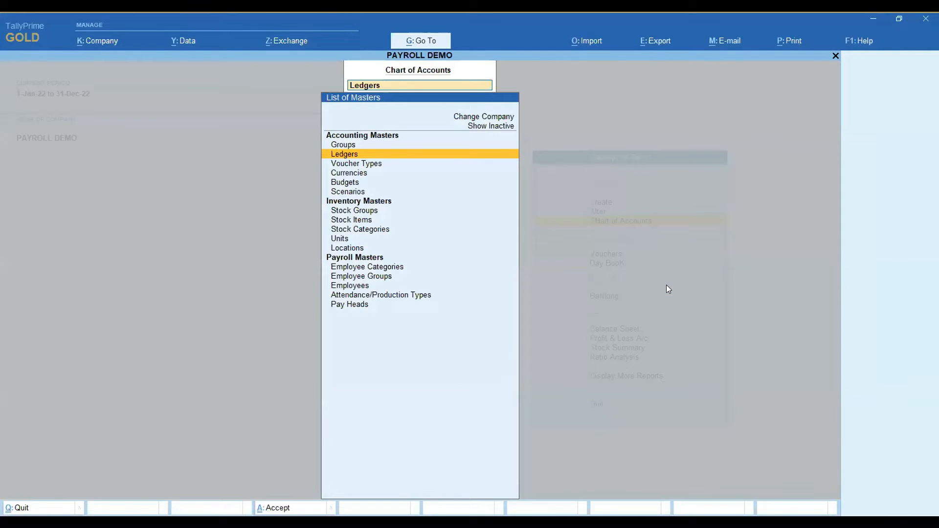
left_click(341, 155)
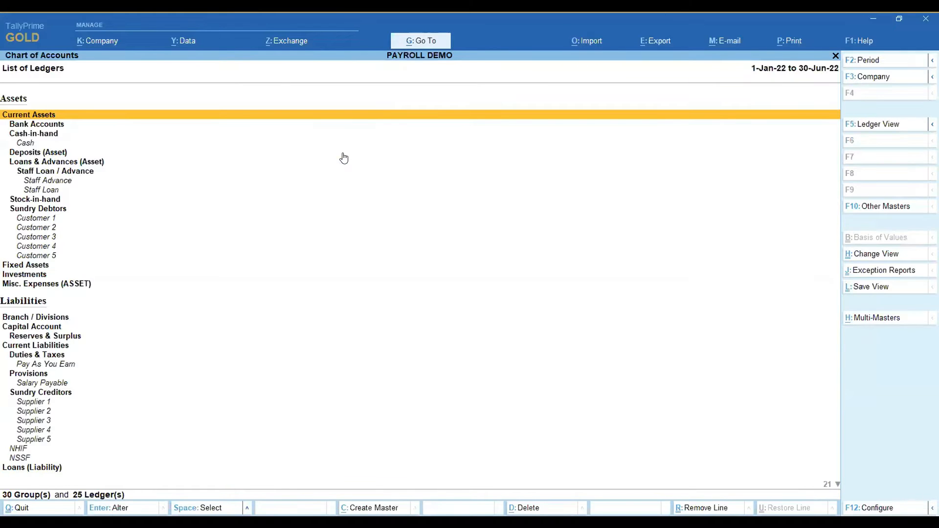
View the ledger details of Customer 1 under Sundry Debtors, and return to the list of masters without changing the ledger.
key("Down")
key("Down")
key("Down")
key("Down")
key("Down")
key("Down")
key("Down")
key("Down")
key("Down")
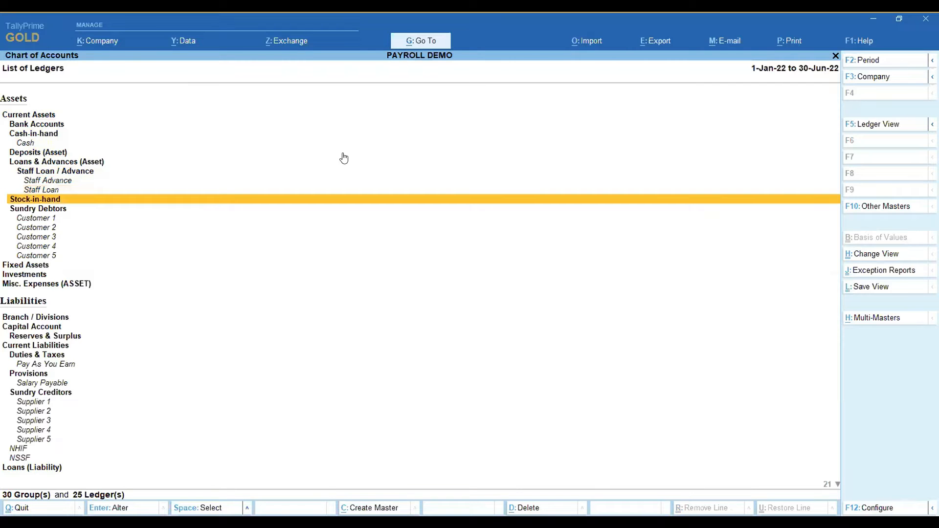
key("Down")
key("Down")
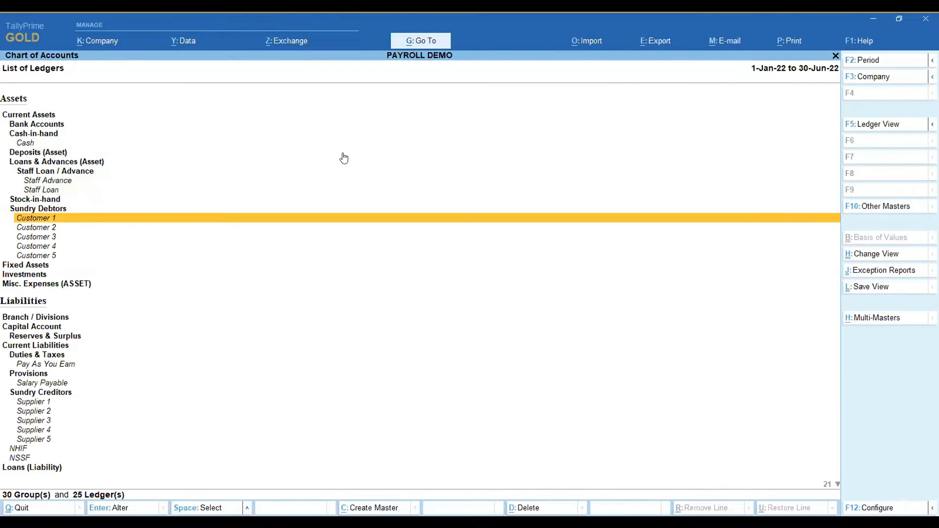
key("Return")
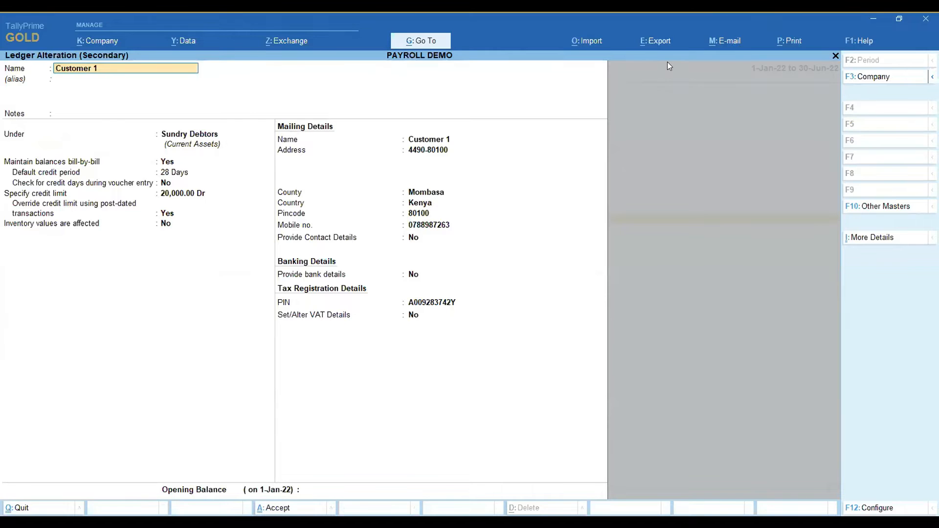
key("BackSpace")
key("Escape")
key("y")
key("Escape")
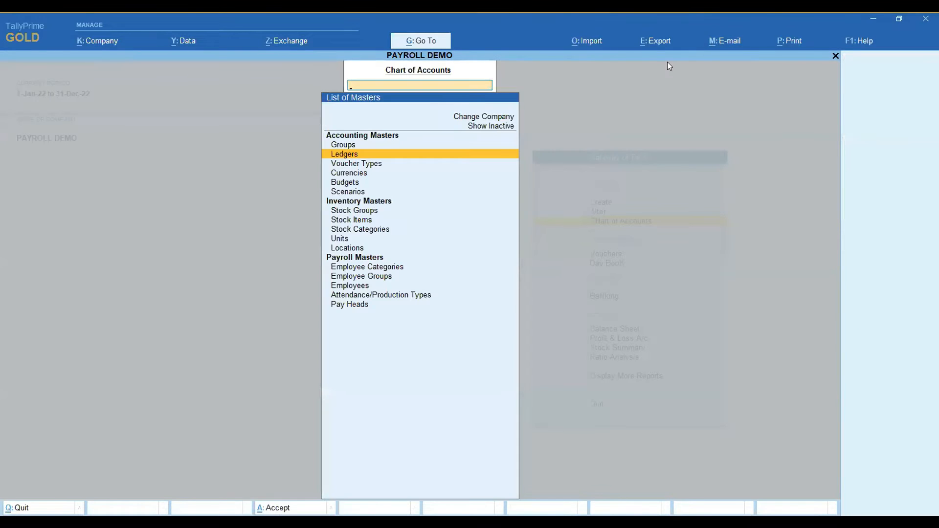
View the list of stock items and look through the remaining inventory and payroll master types in the Chart of Accounts.
key("Down")
key("Down")
key("Down")
key("Down")
key("Down")
key("Down")
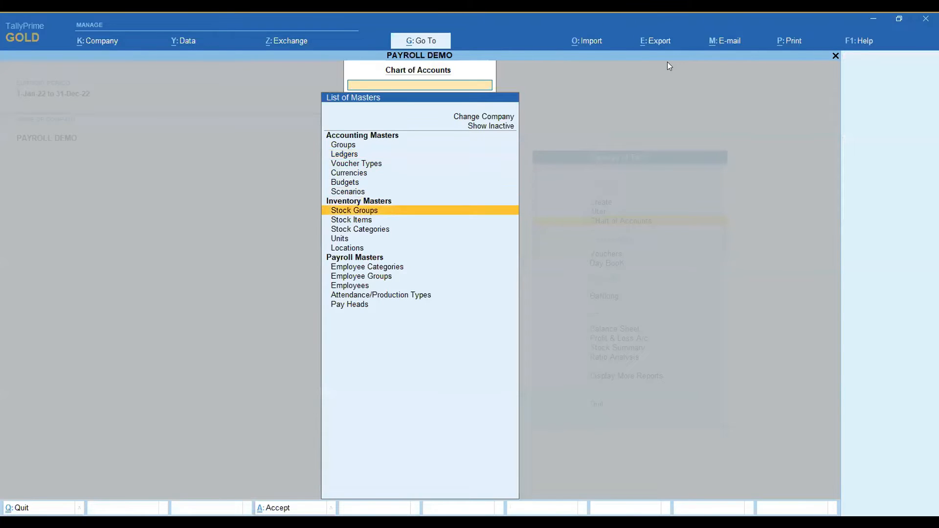
key("Return")
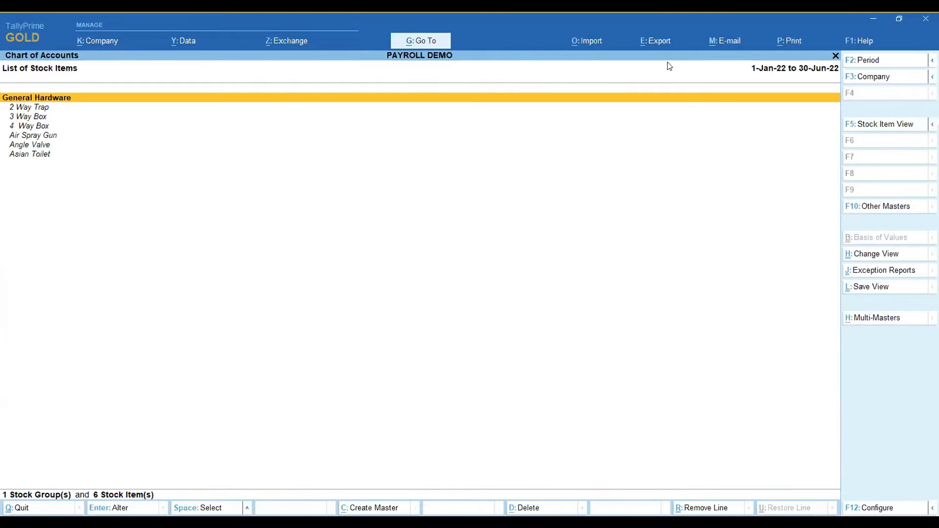
key("Escape")
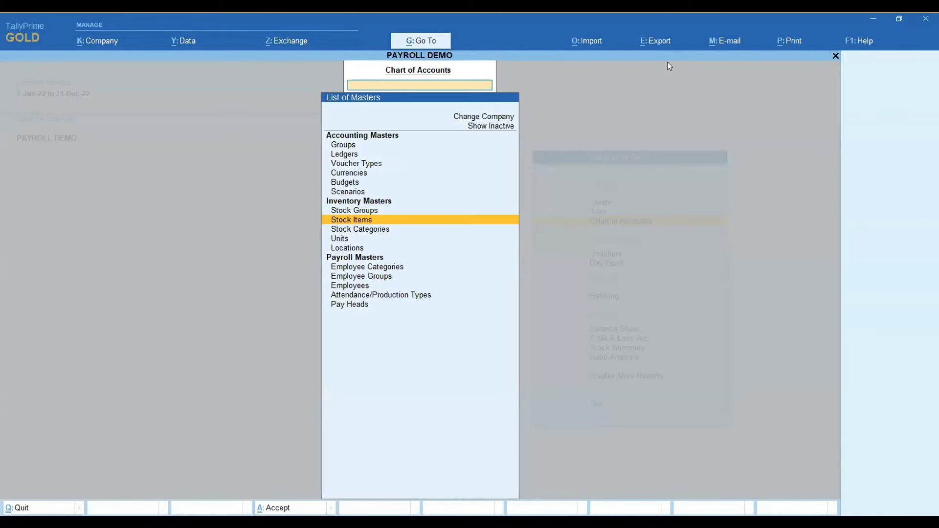
key("Down")
key("Down")
key("Down")
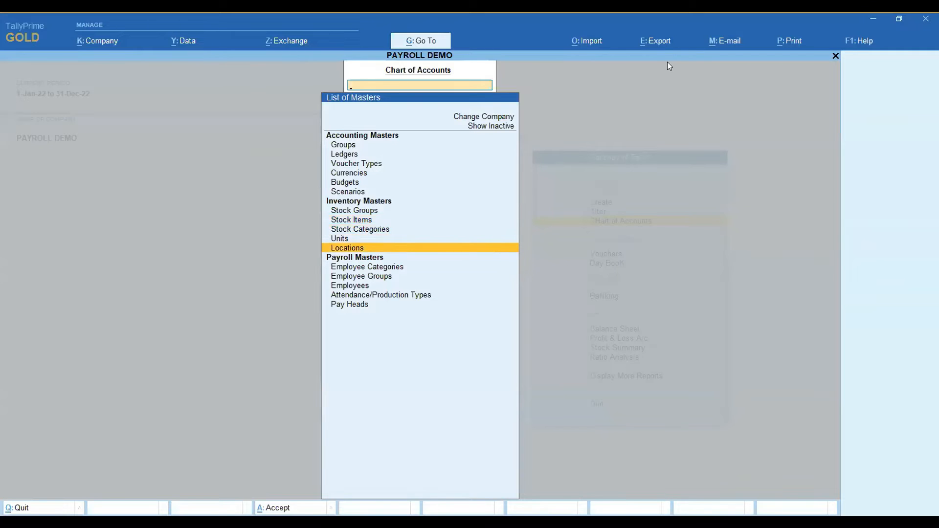
key("Down")
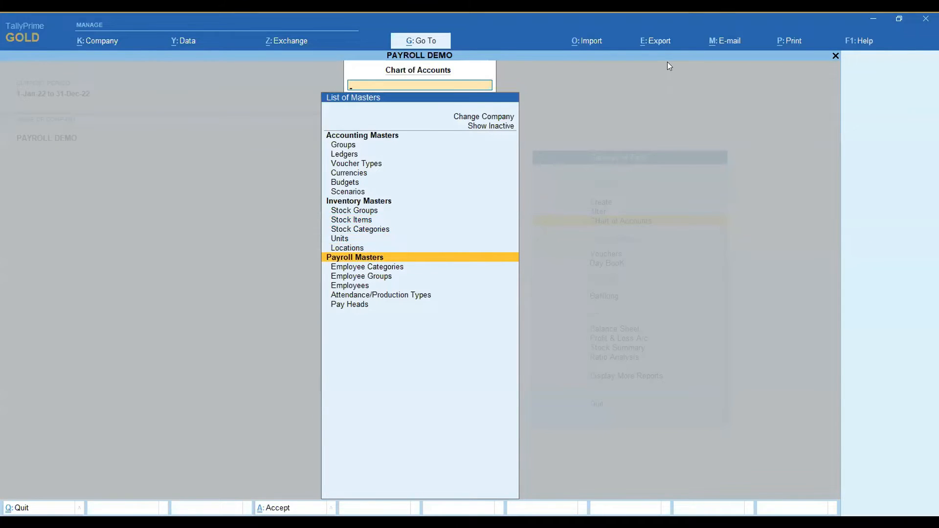
key("Escape")
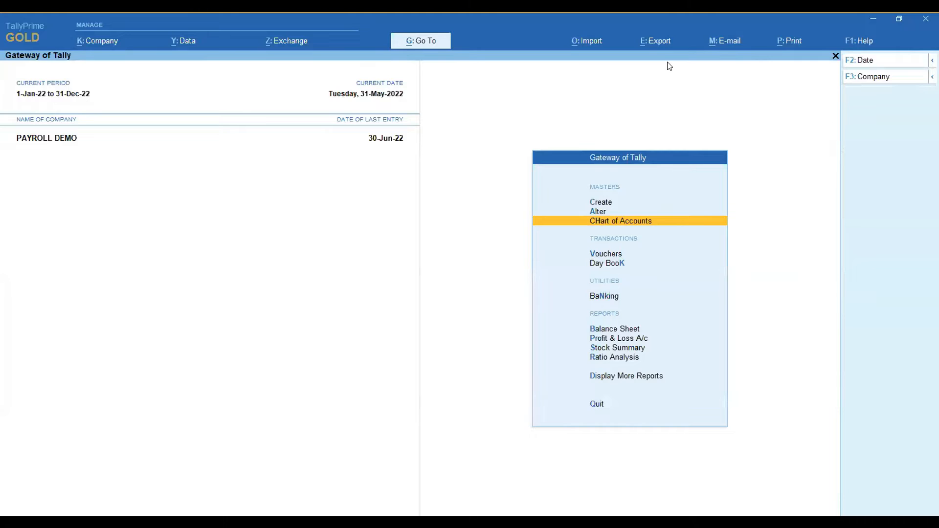
Open voucher entry to view the Attendance voucher and the available voucher types, and leave without recording anything.
key("Down")
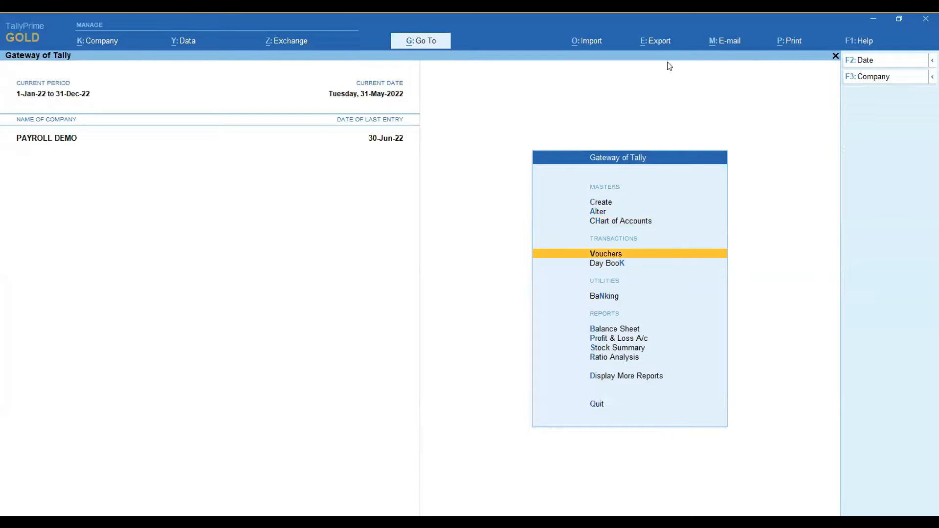
key("Return")
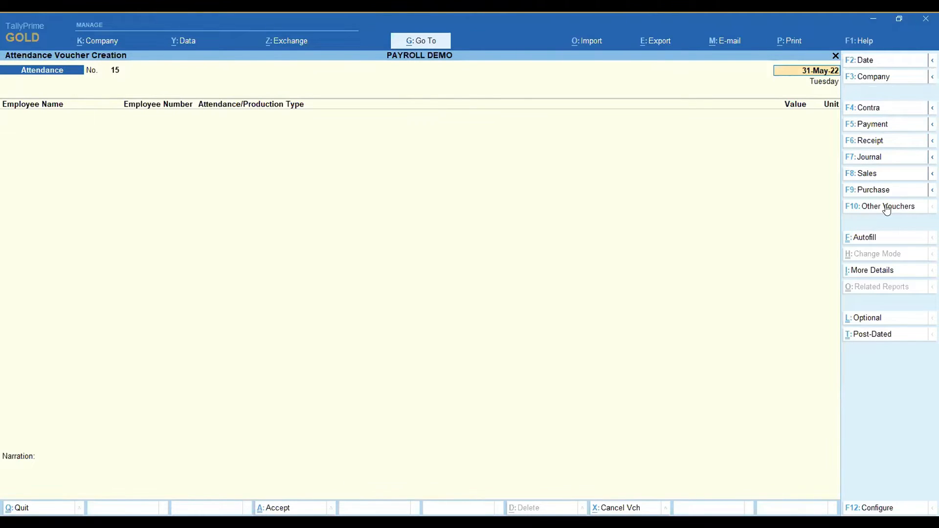
key("Escape")
key("y")
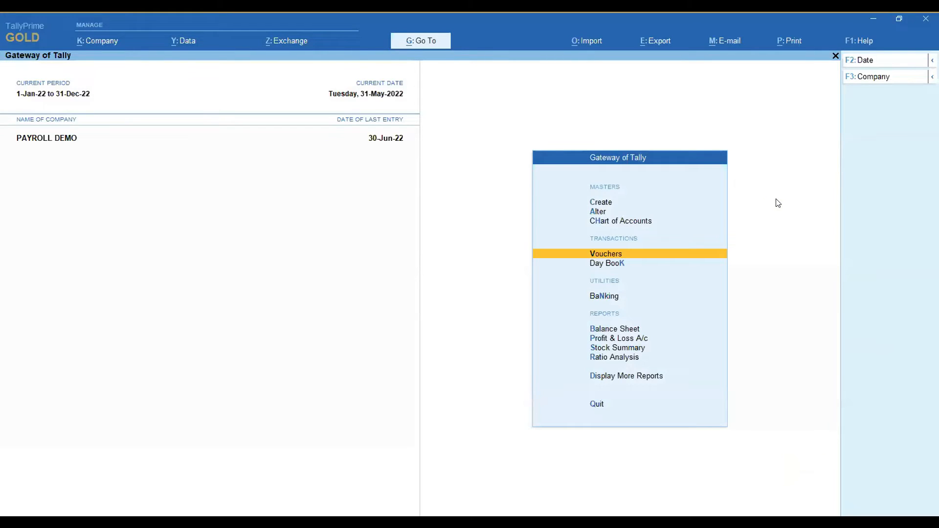
Open the Profit & Loss A/c report for the company.
key("Down")
key("Down")
key("Down")
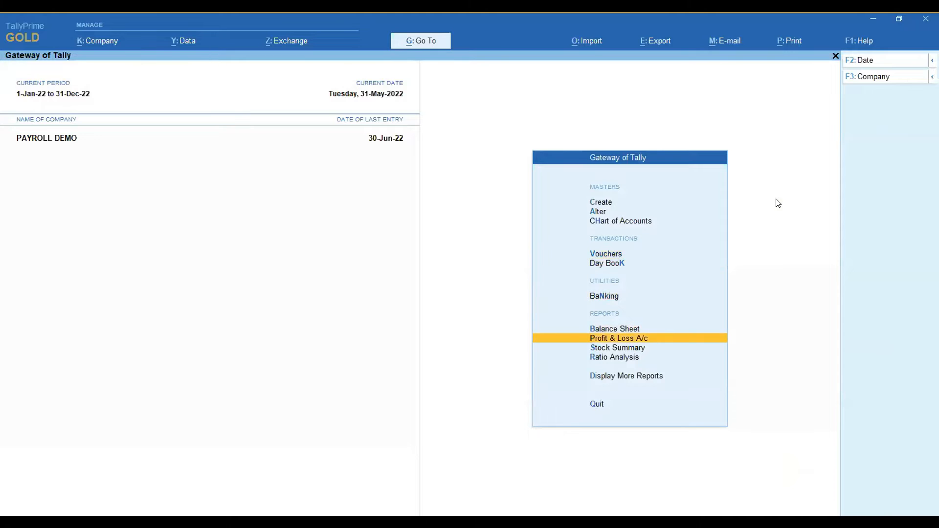
key("Up")
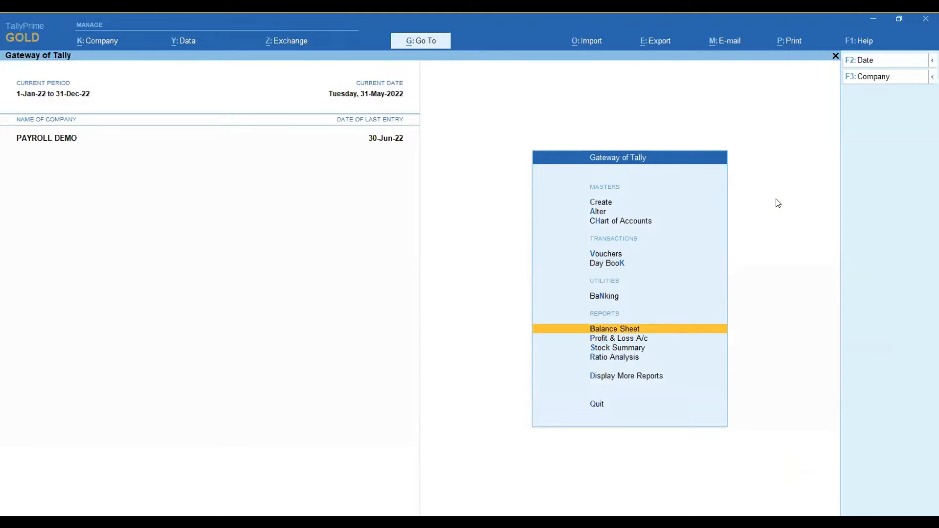
key("Down")
key("Return")
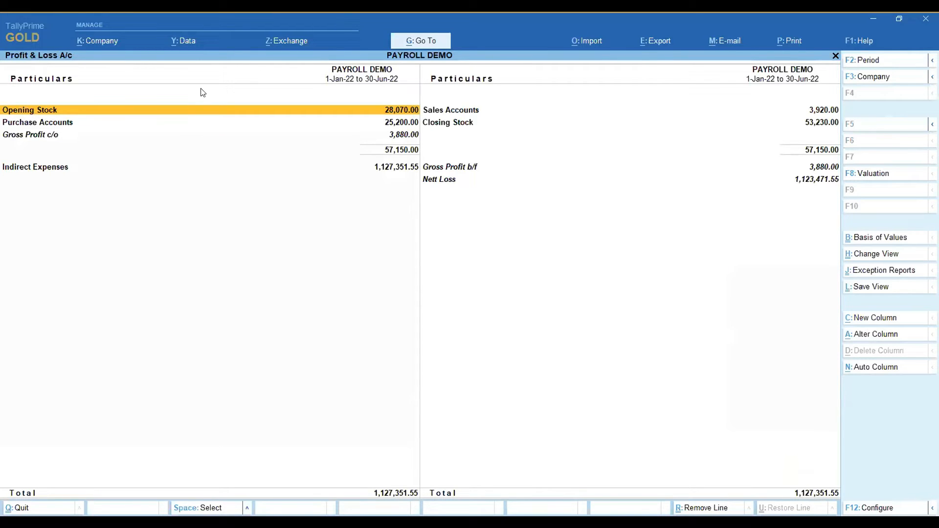
Review the Profit & Loss A/c for the period 1-Jan-22 to 31-Jan-22, and close the report.
left_click(870, 60)
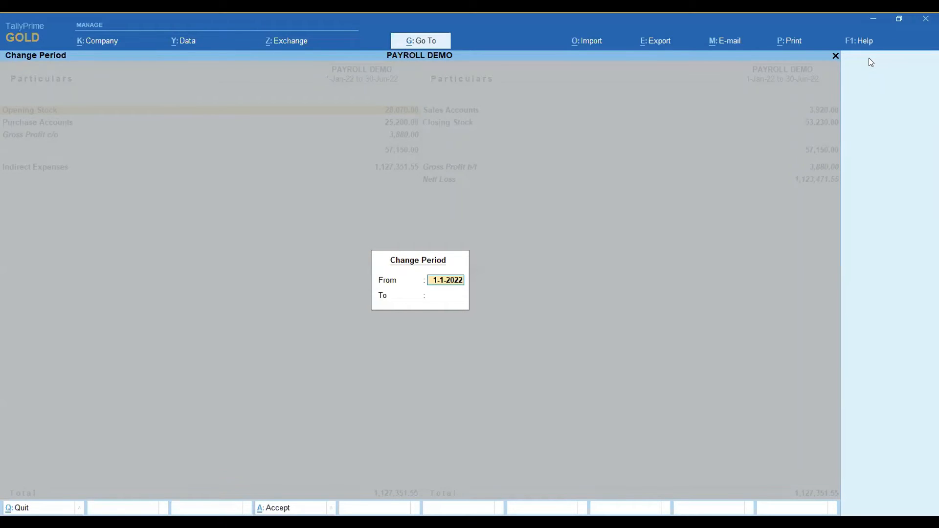
type("jan")
key("Return")
type("jan")
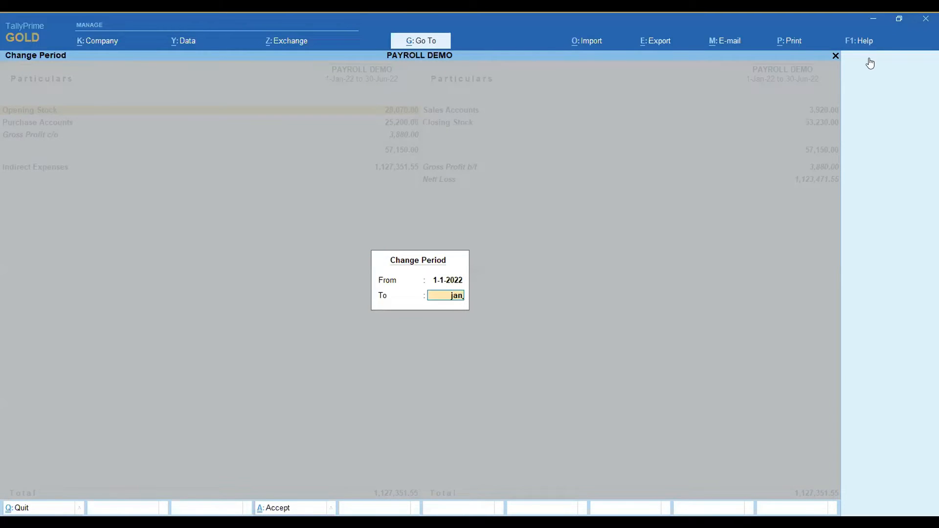
key("Return")
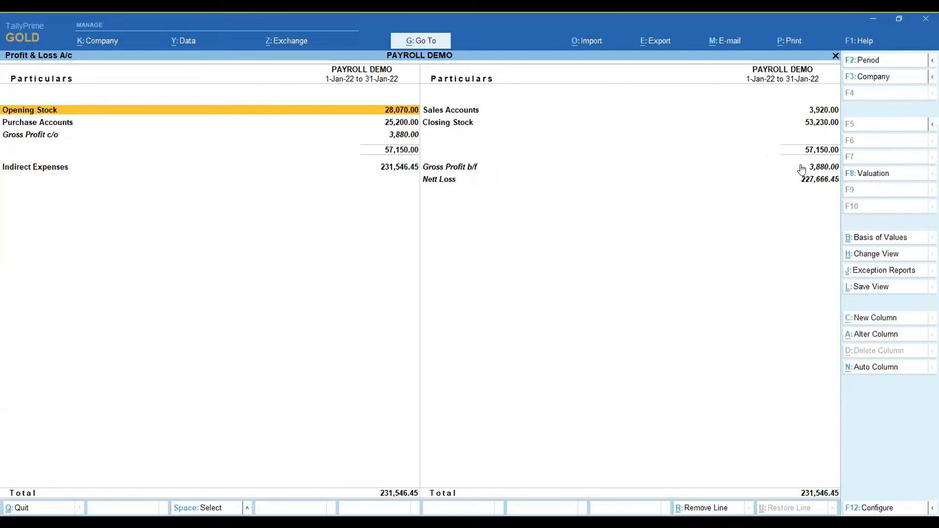
key("Escape")
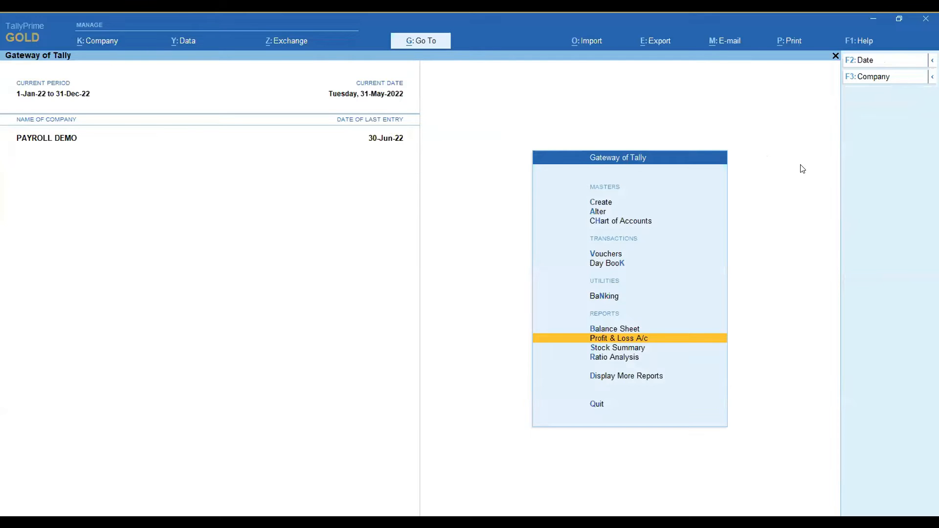
Enable loading the selected TDL files on startup, keeping the ESuite Prime add-on file, and save the TDL configuration.
left_click(860, 42)
left_click(875, 129)
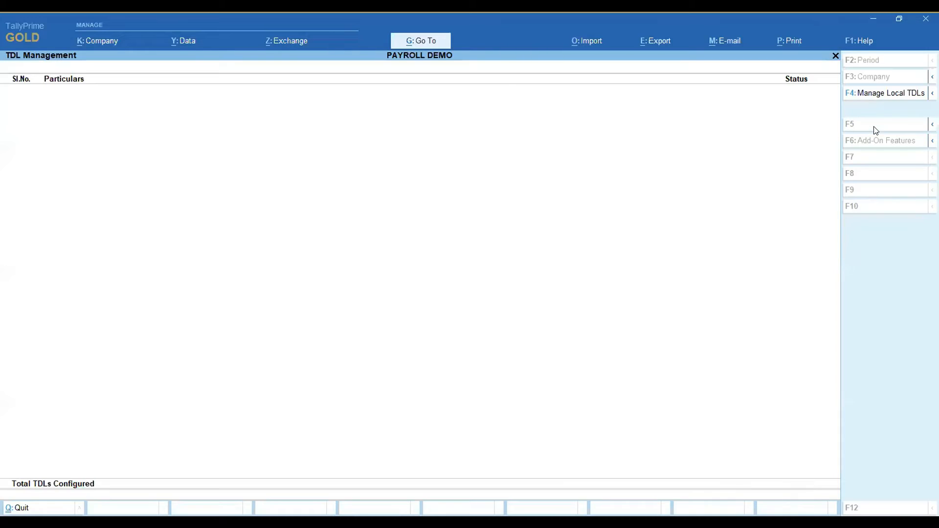
left_click(881, 93)
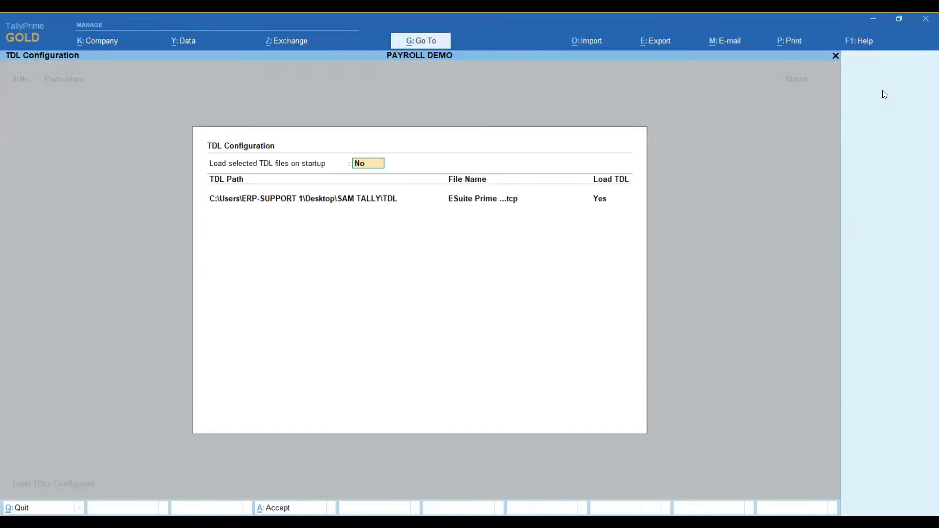
type("y")
key("Return")
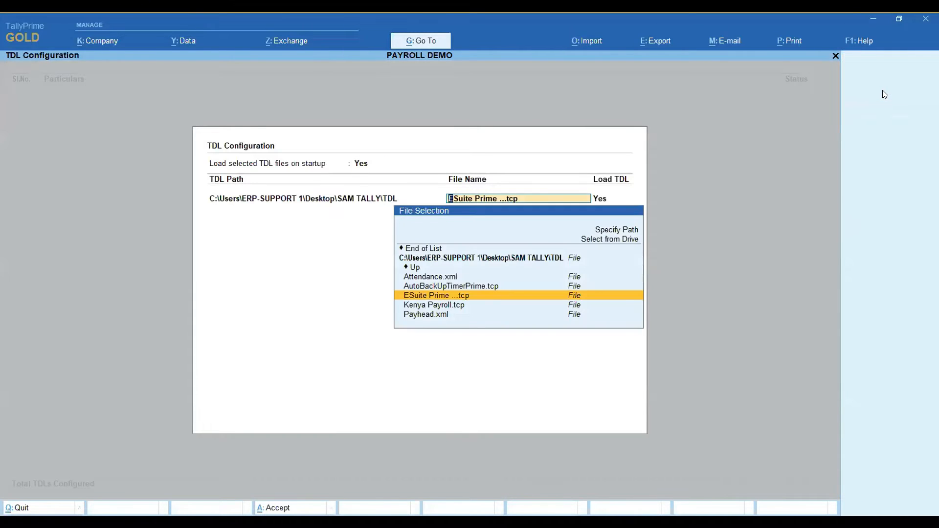
key("ctrl+a")
key("Escape")
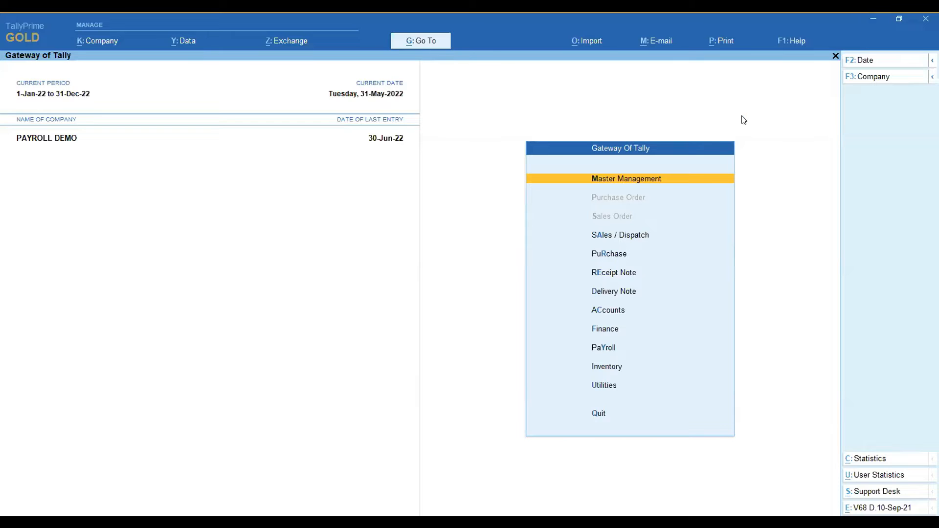
Open the Employee creation form in Master Management to view its fields, and leave without creating an employee.
left_click(627, 181)
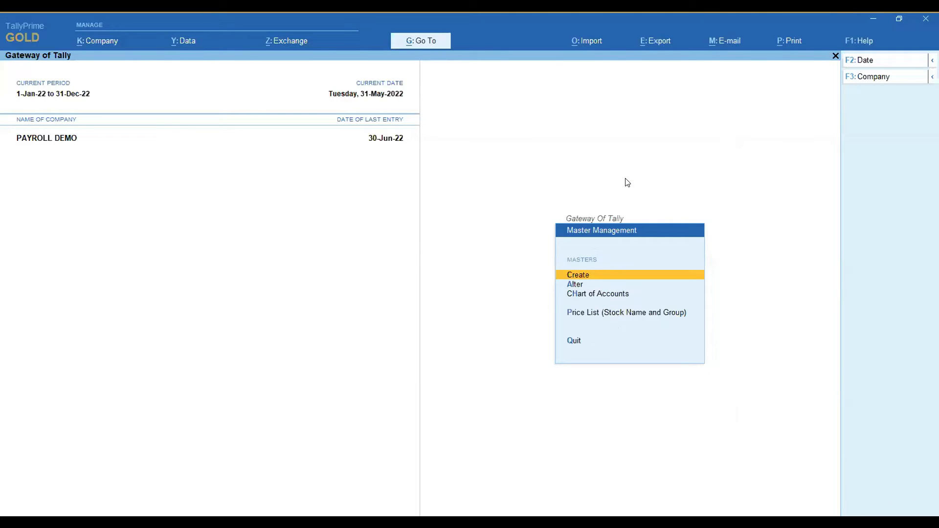
left_click(580, 276)
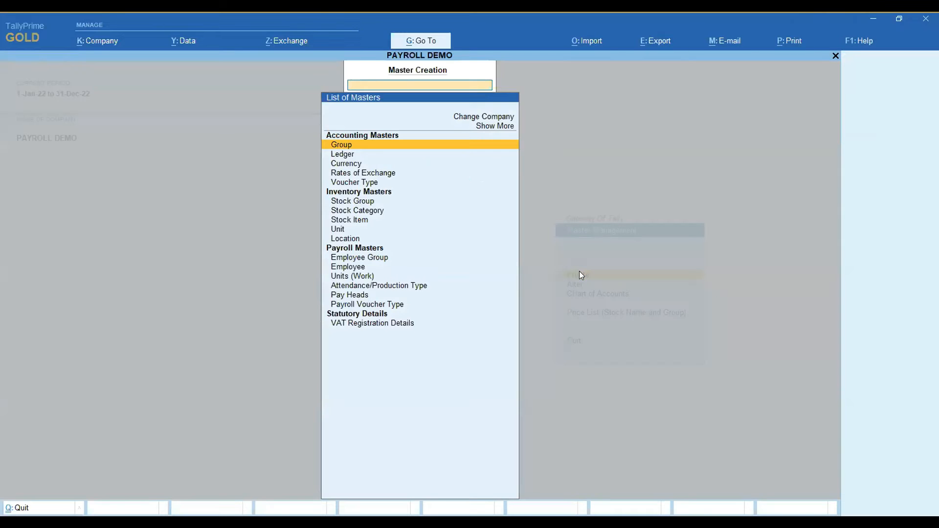
left_click(345, 266)
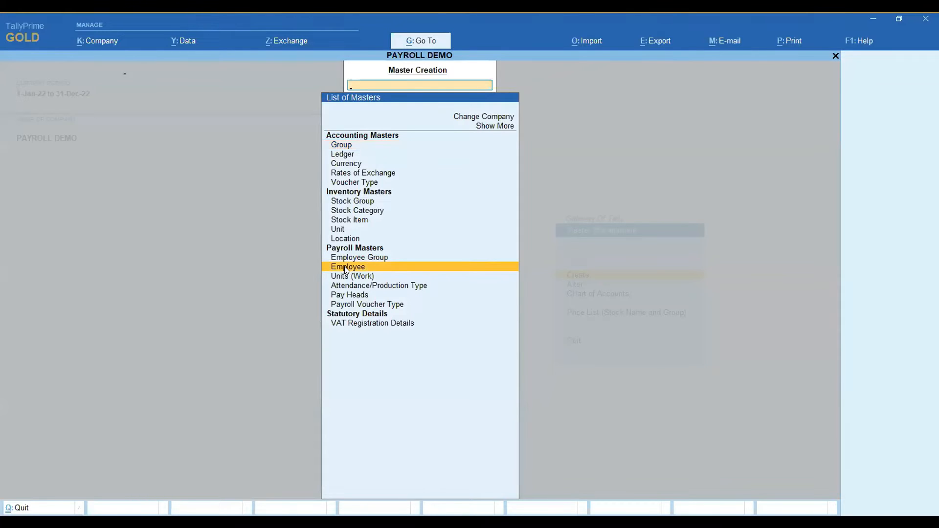
left_click(345, 268)
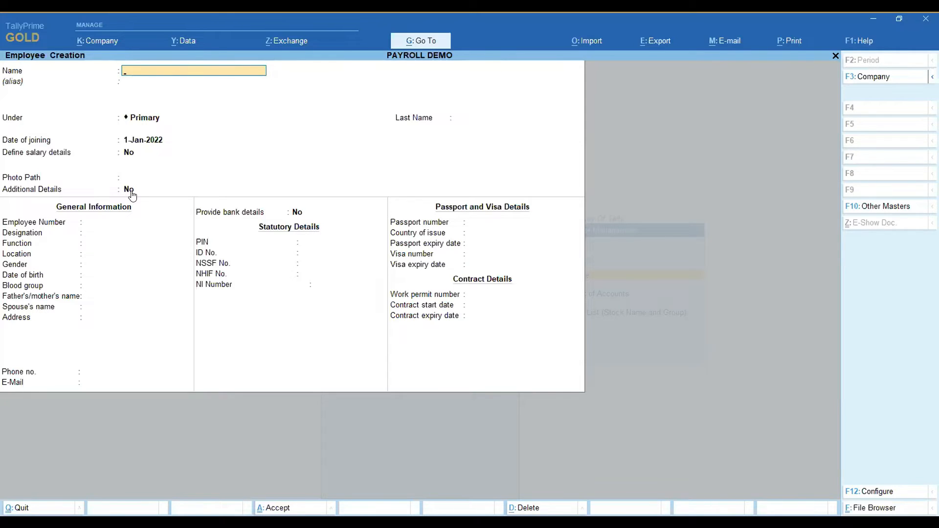
key("Escape")
key("Return")
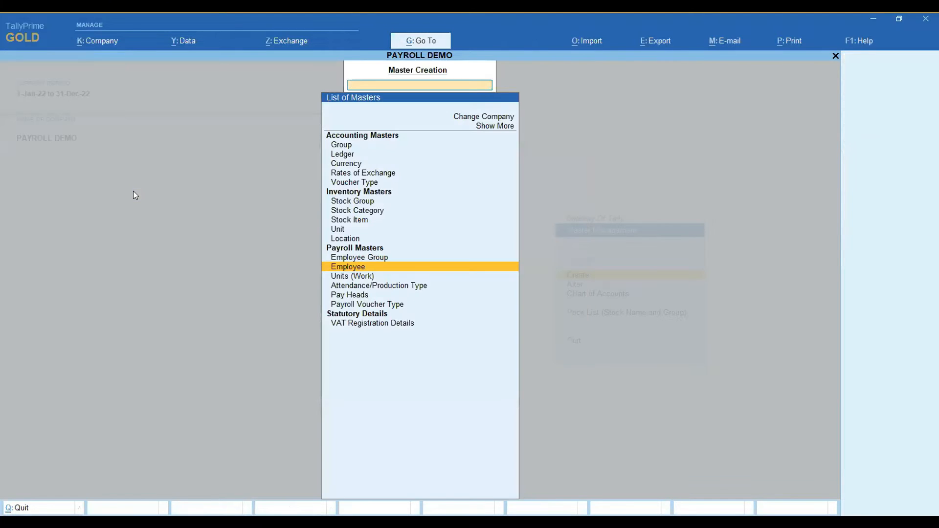
key("Escape")
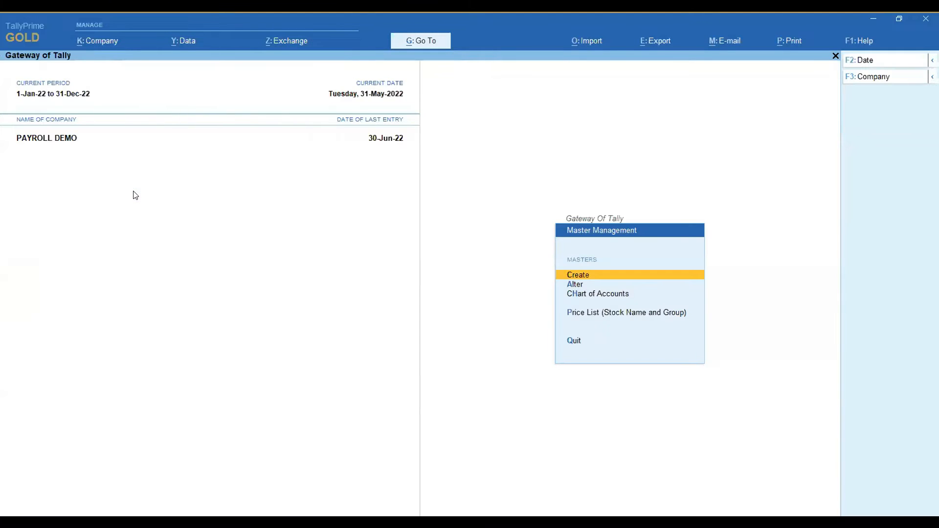
Open the first listed employee's master for alteration from the payroll masters.
key("a")
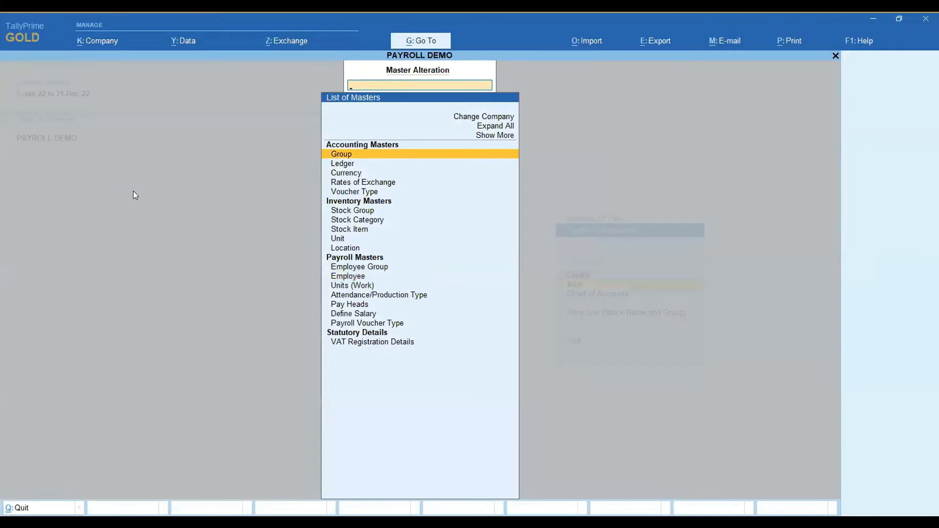
key("Down")
key("Down")
key("Down")
key("Down")
key("Down")
key("Down")
key("Down")
key("Down")
key("Down")
key("Down")
key("Down")
key("Down")
key("Return")
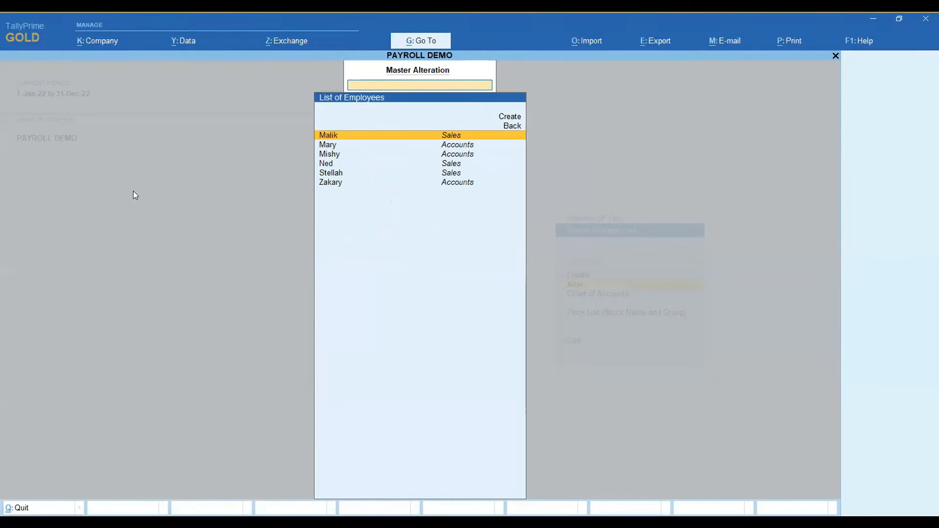
key("Return")
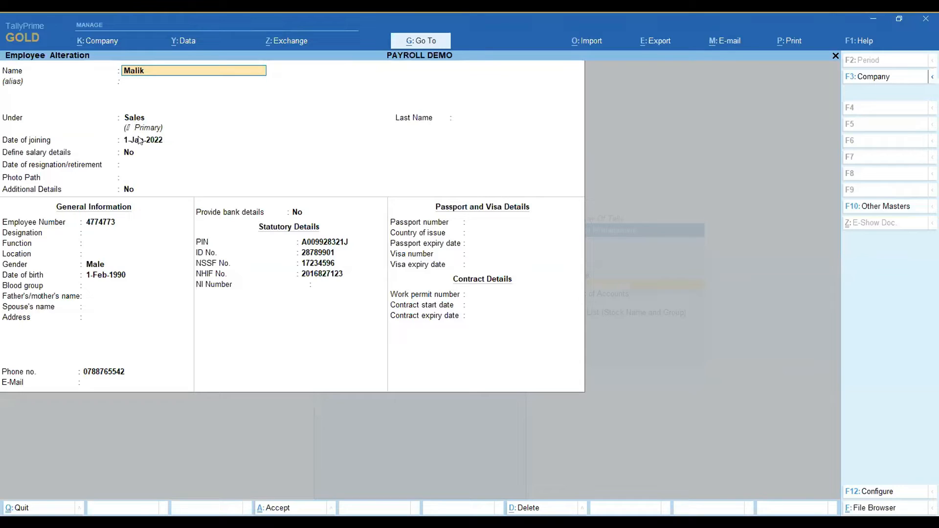
View the employee's Additional Details form for education, work experience, family and references, and leave without saving the alteration.
left_click(131, 190)
type("y")
key("Return")
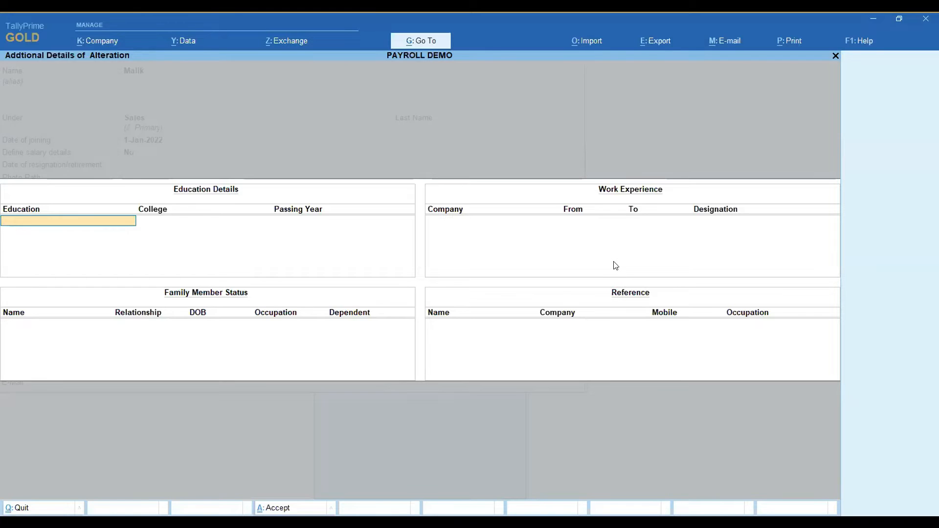
key("Escape")
key("y")
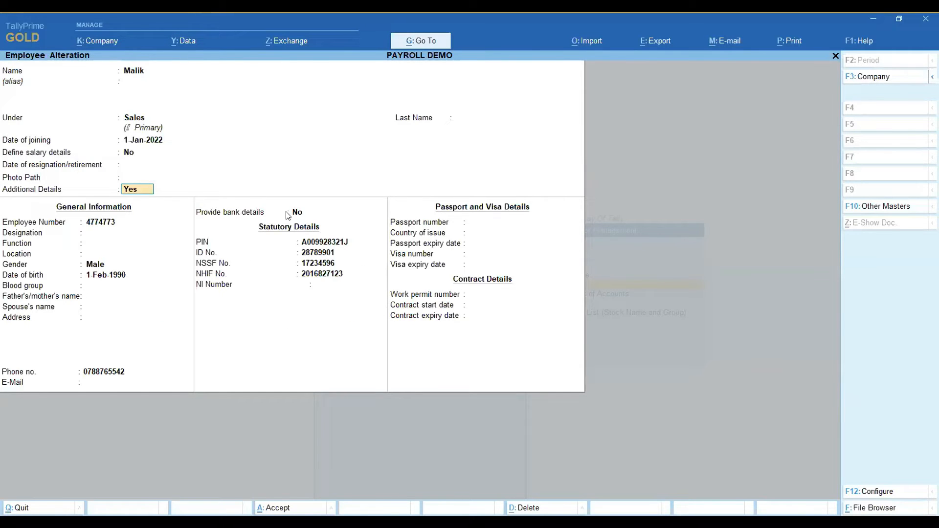
key("BackSpace")
key("Escape")
key("y")
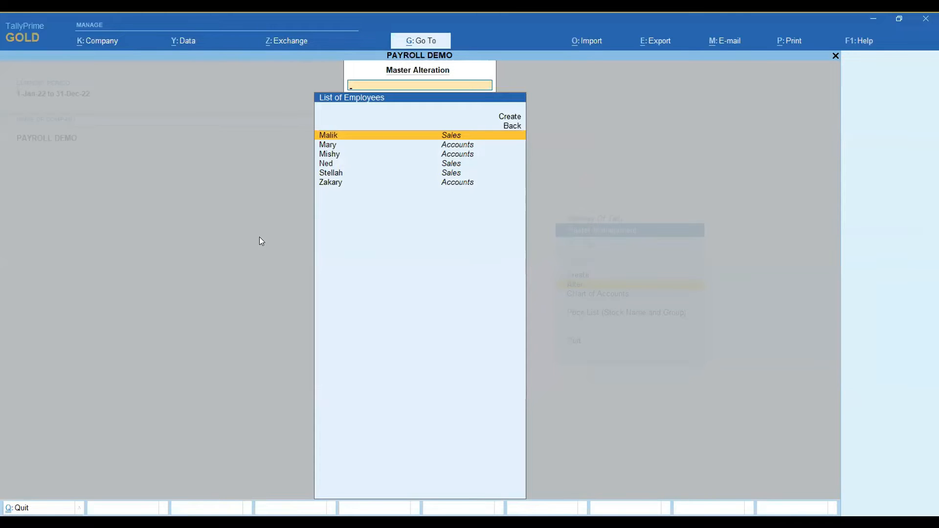
key("Escape")
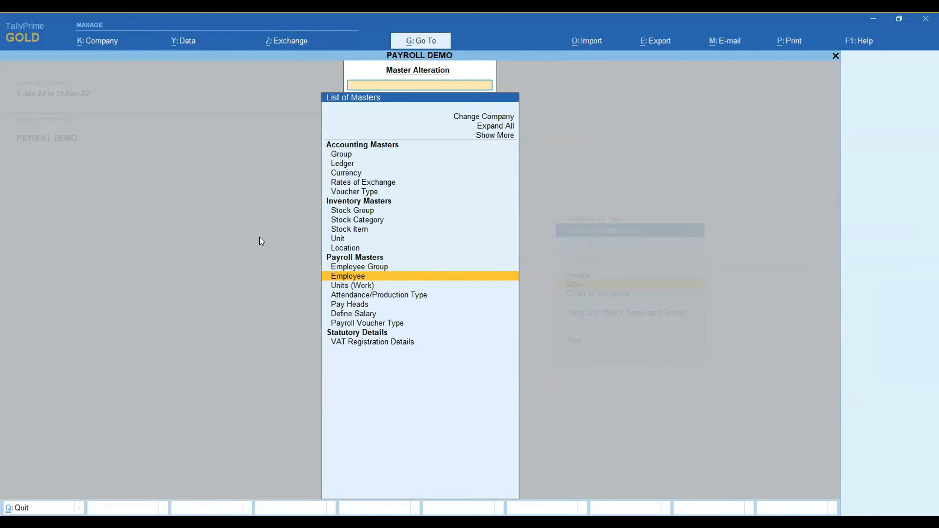
Open the Define Salary details of the Accounts employee group and review the earnings pay heads from Basic Pay to Over Time.
left_click(346, 315)
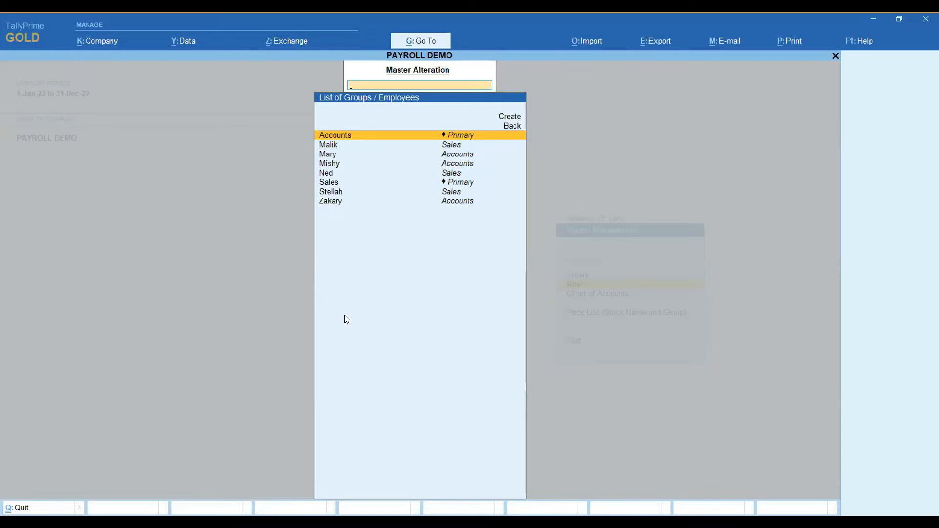
key("Return")
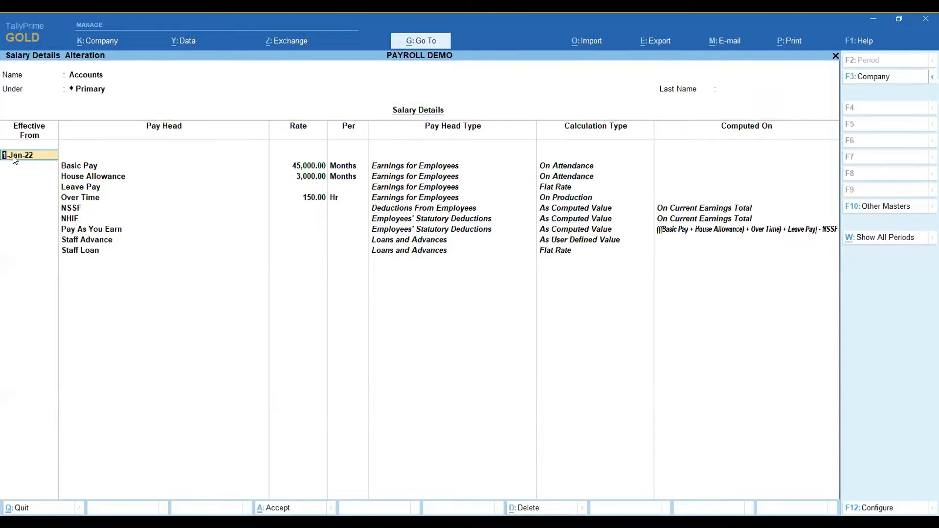
left_click(81, 170)
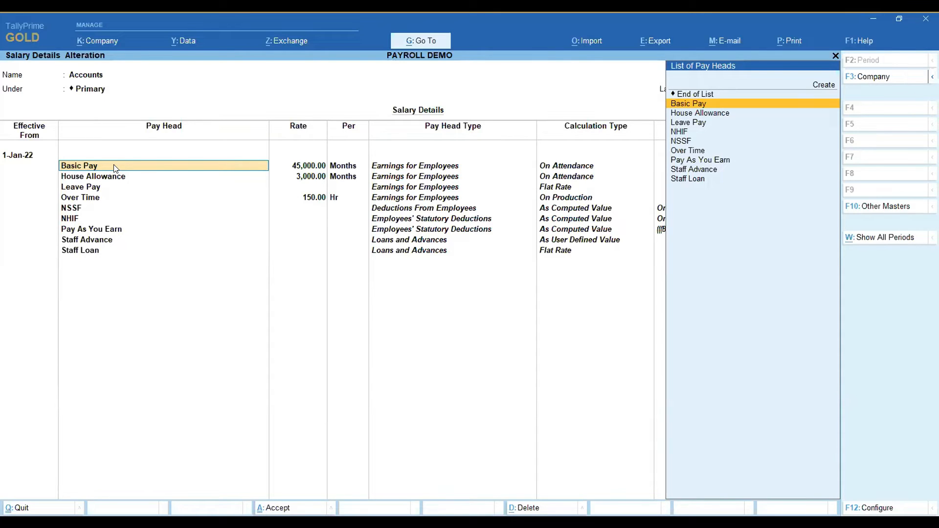
key("Return")
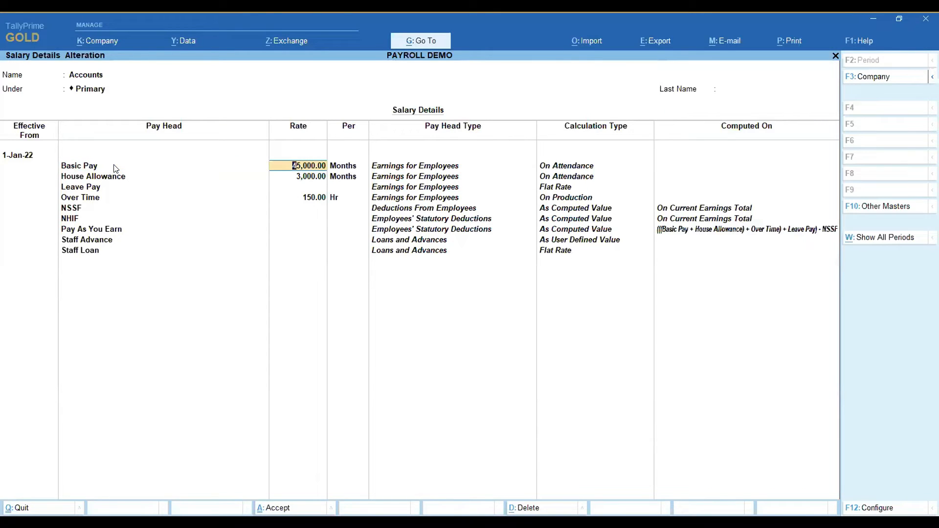
key("Return")
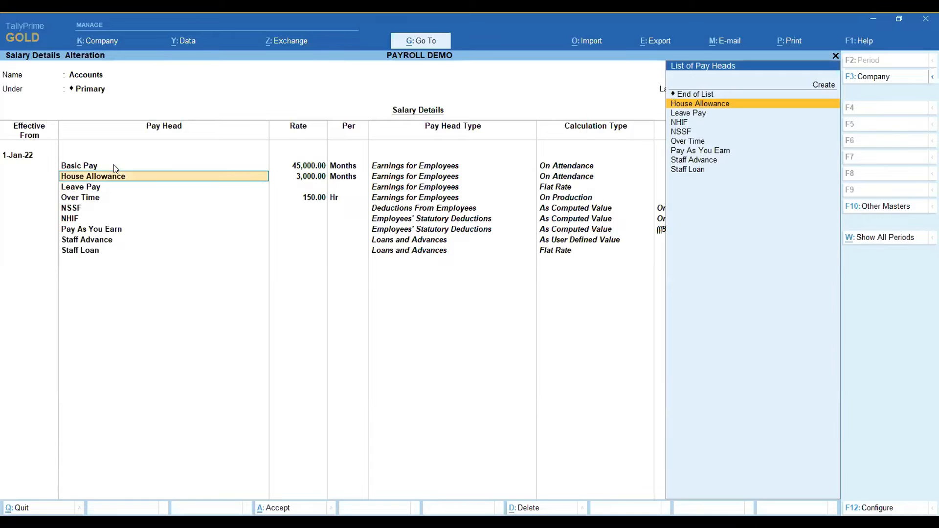
key("Return")
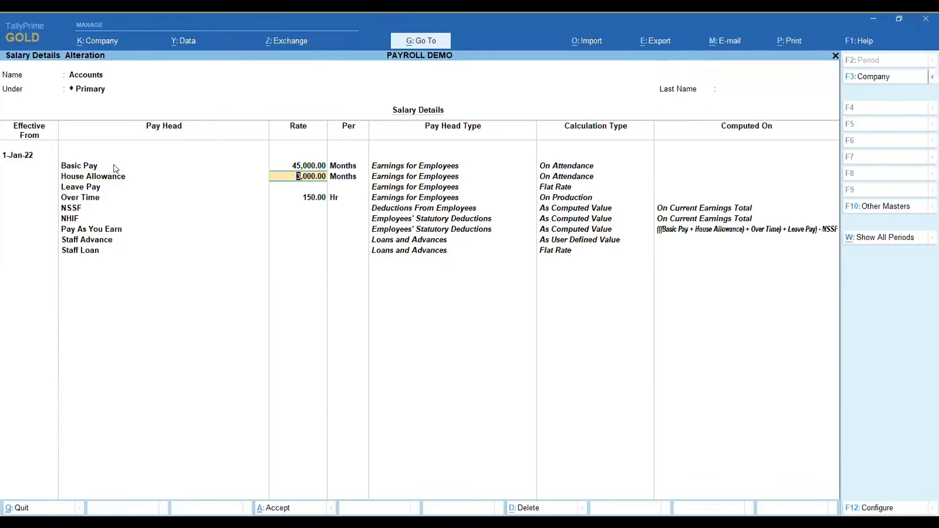
key("Return")
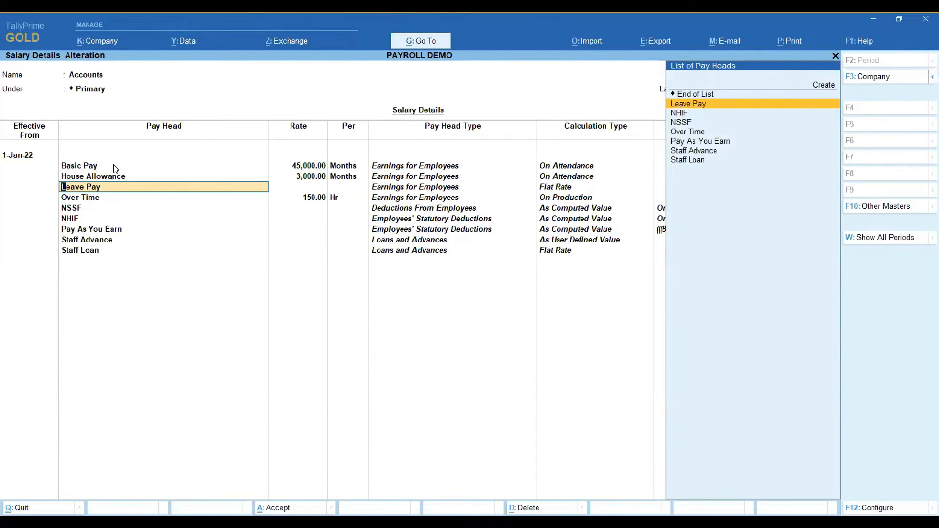
key("Return")
key("Return")
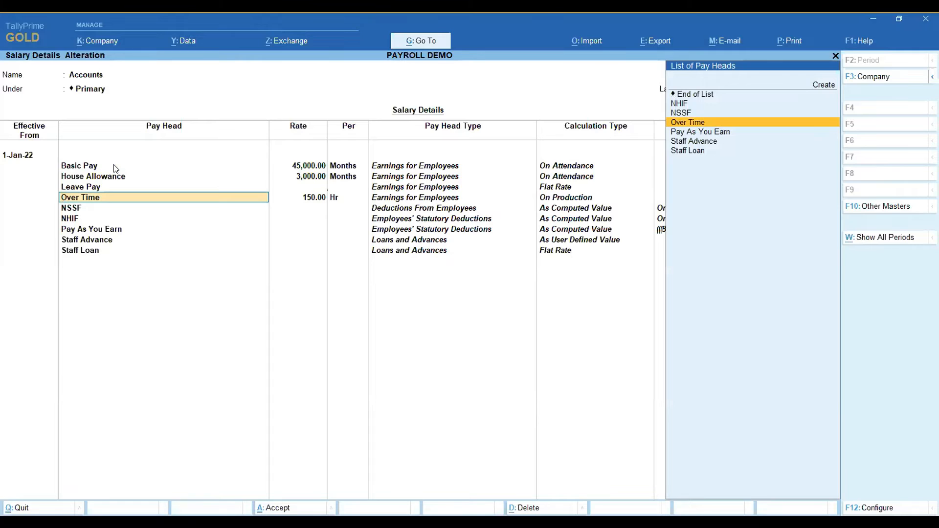
key("Return")
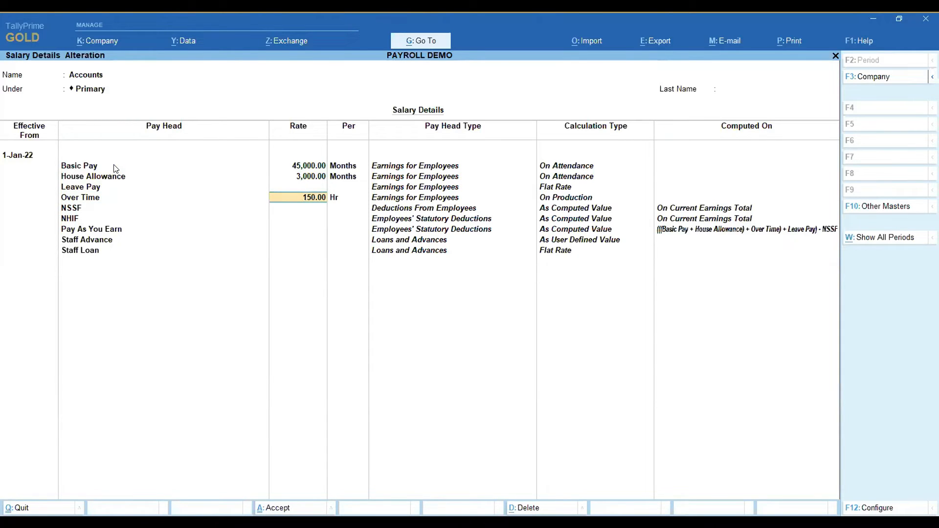
key("Return")
Review the remaining pay heads from NSSF to Staff Loan, accept the salary details, and return to the Gateway of Tally.
key("Return")
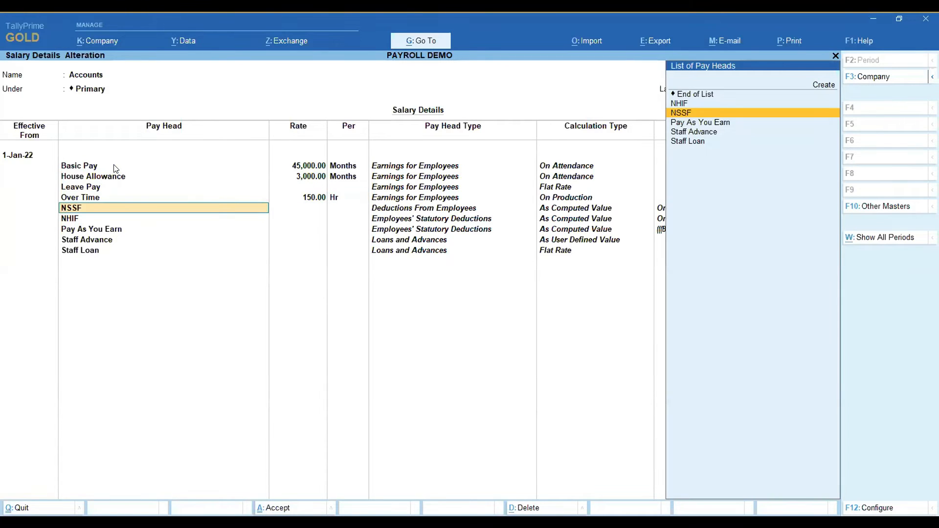
key("Return")
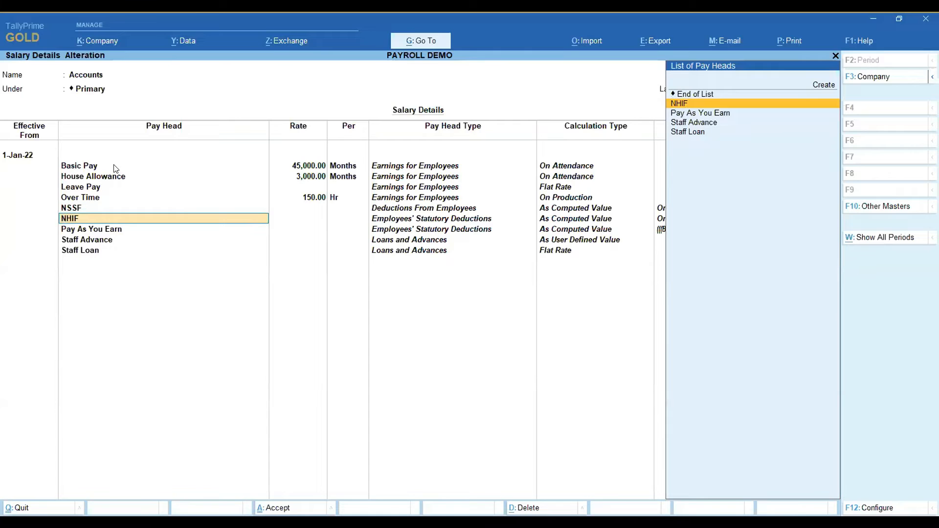
key("Return")
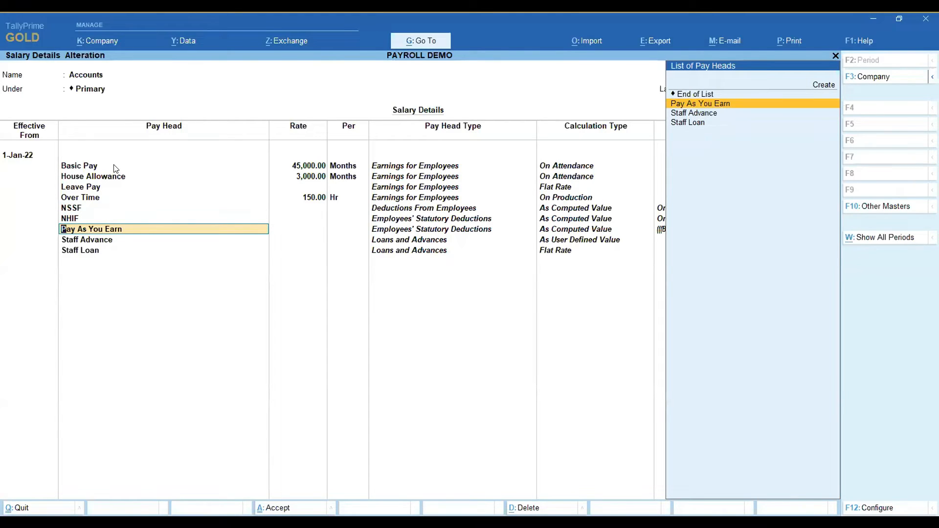
key("Return")
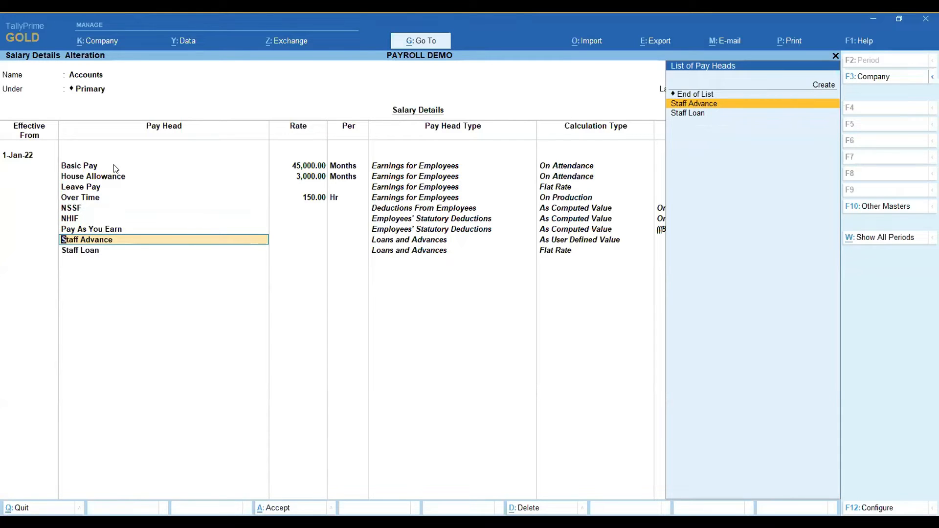
key("Return")
key("Return")
key("Return")
key("Return")
key("Return")
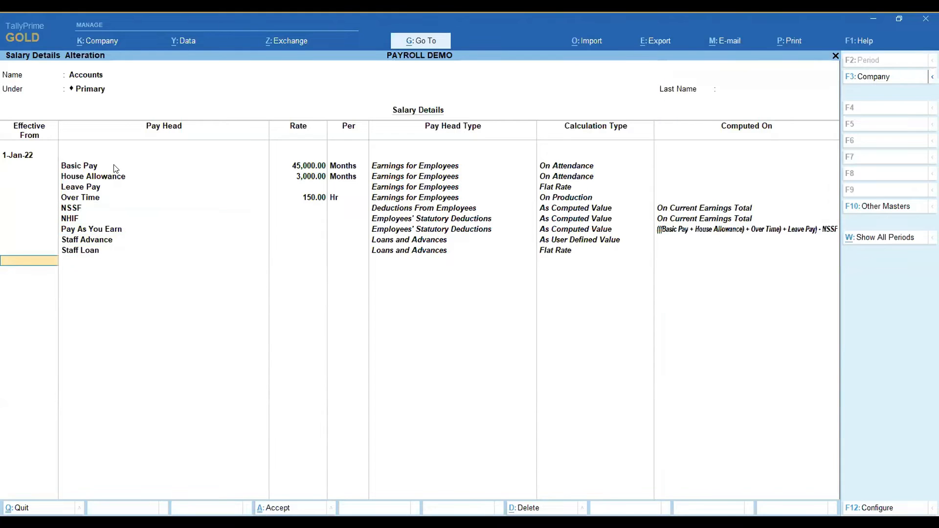
key("Return")
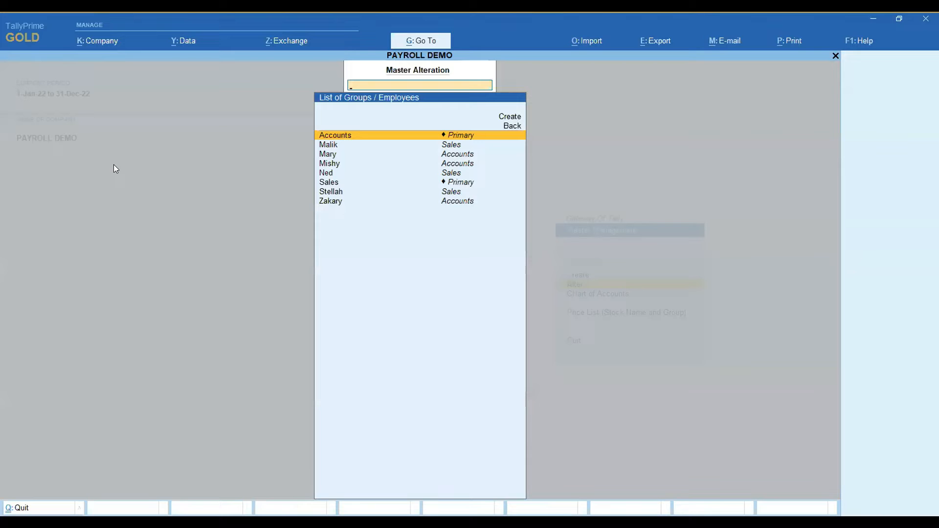
key("Escape")
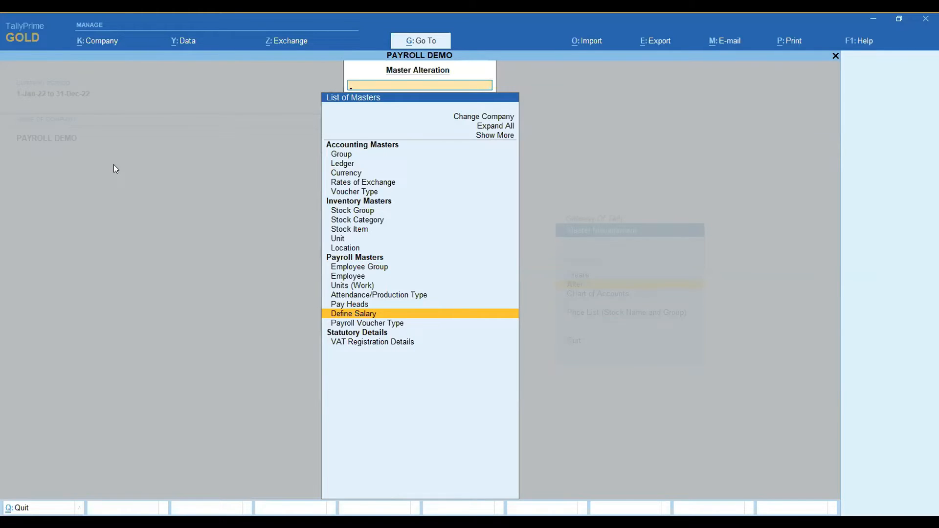
key("Escape")
key("Escape")
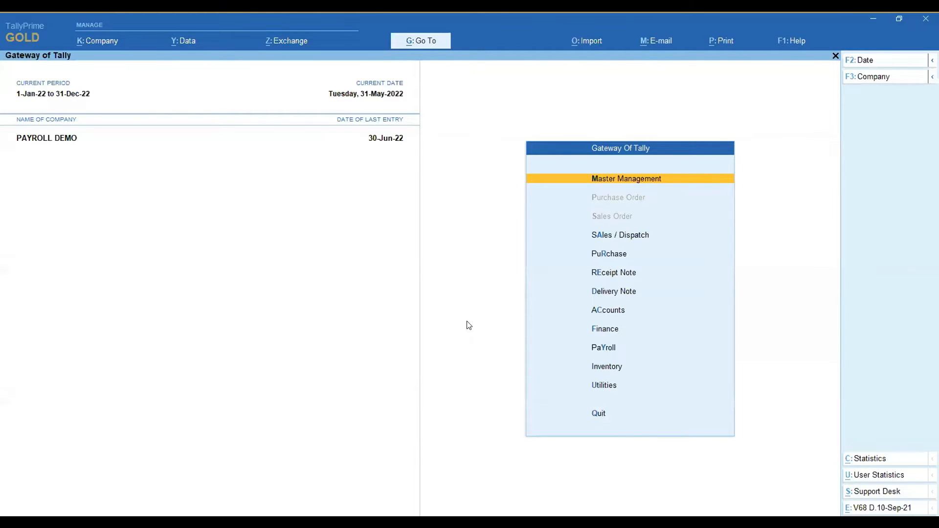
Start a new attendance voucher in Payroll dated 30-Sep-22.
left_click(599, 352)
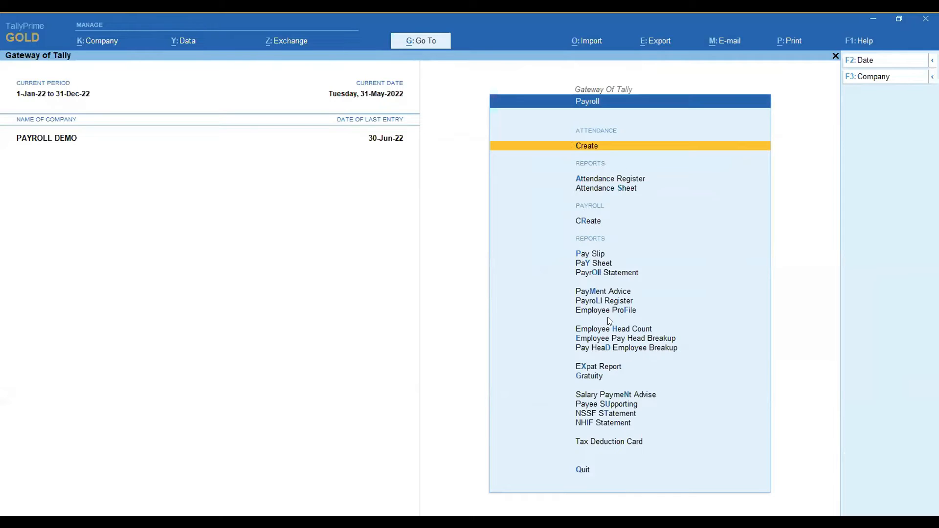
left_click(586, 146)
key("Return")
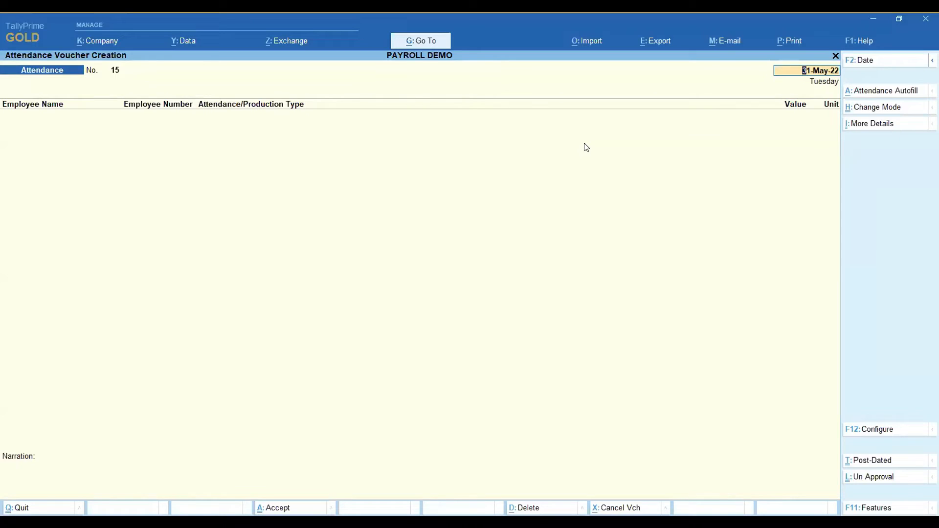
type("30.9")
key("Return")
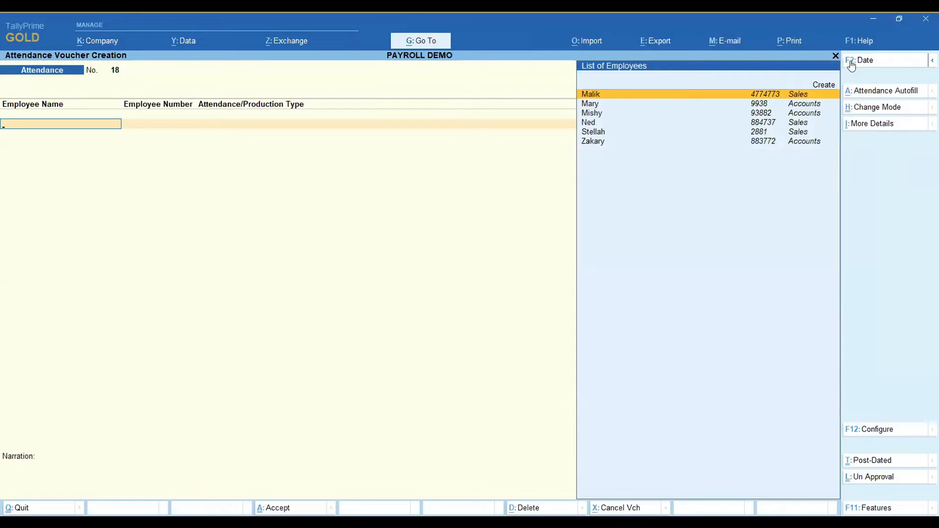
Autofill the attendance voucher for All Items with type Present and default value 26, sorted by Employee Name.
left_click(906, 93)
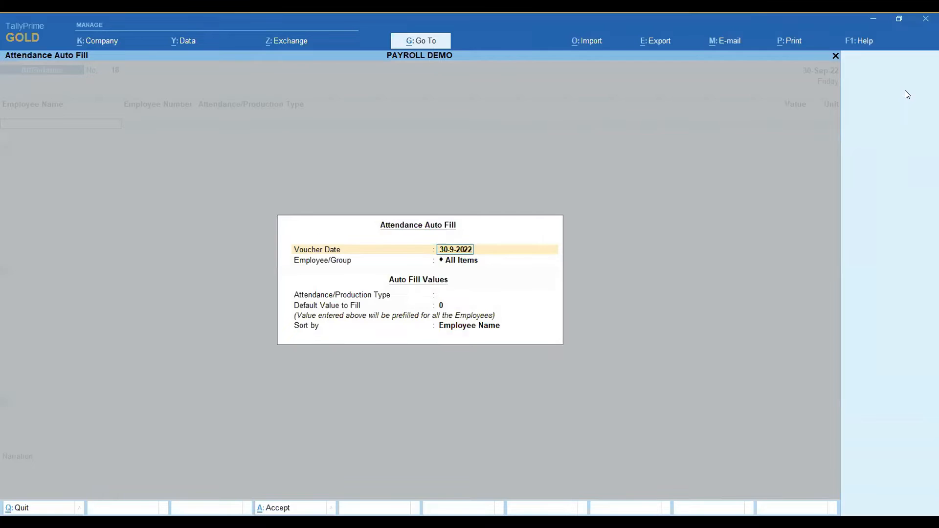
key("Return")
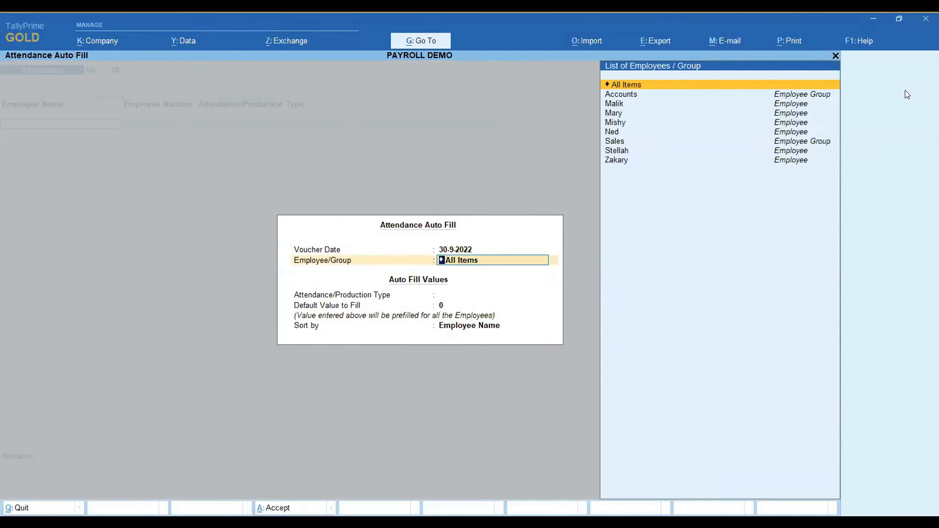
key("Return")
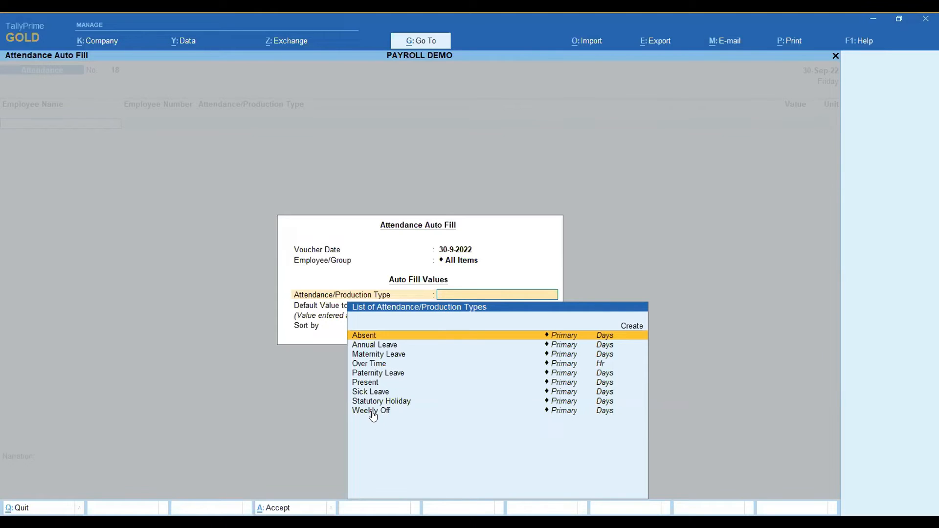
key("Down")
key("Down")
key("Down")
key("Down")
key("Down")
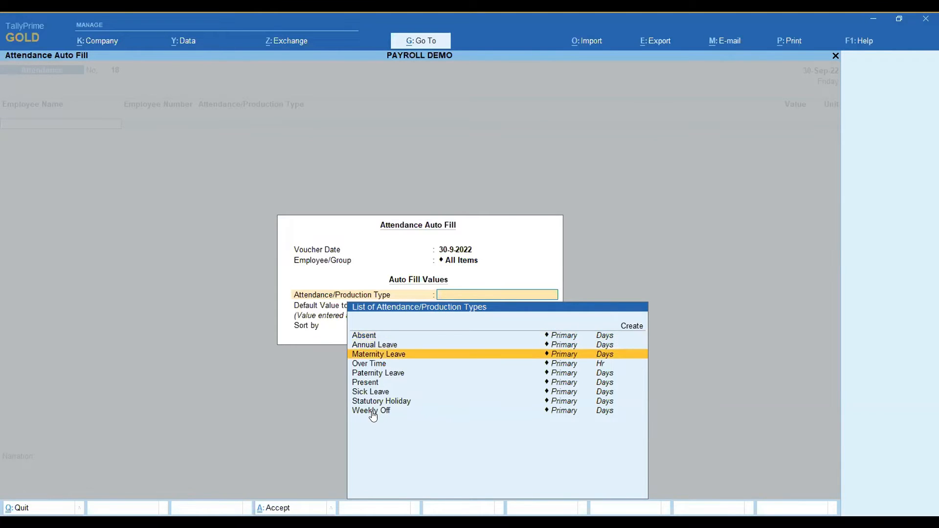
key("Return")
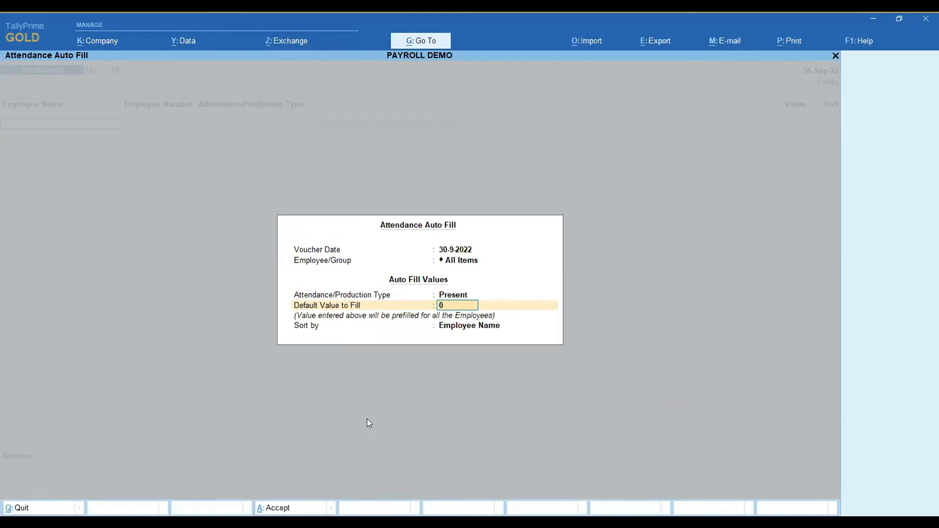
type("26")
key("Return")
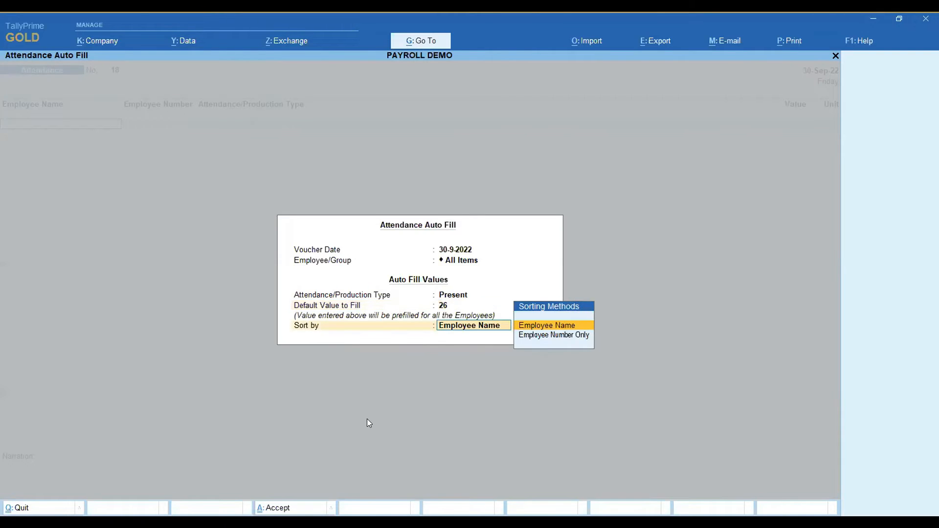
key("Return")
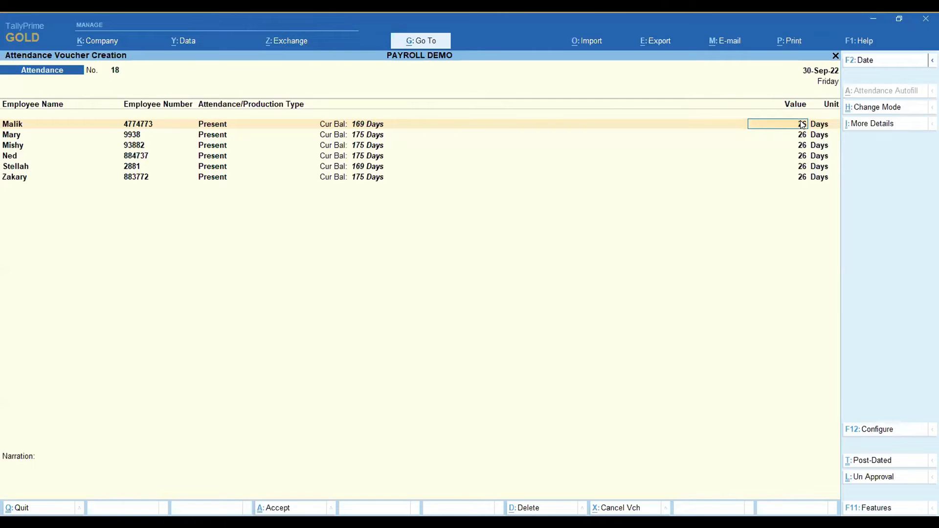
Set the first employee's Present attendance value to 23 days, and keep the next three employees' values.
type("3")
key("Return")
key("Return")
key("Return")
key("Return")
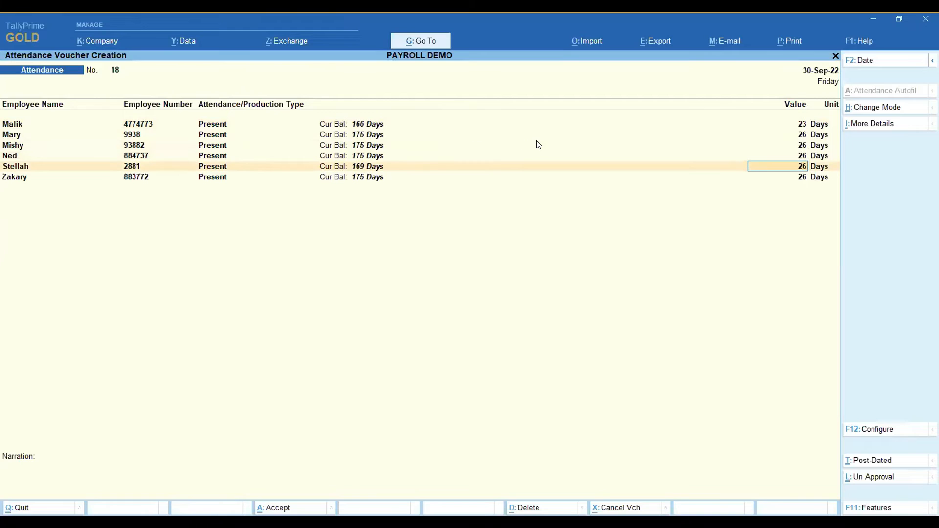
Set the fifth employee's Present attendance to 23 days, keep the last employee's value, and accept the voucher.
type("23")
key("Return")
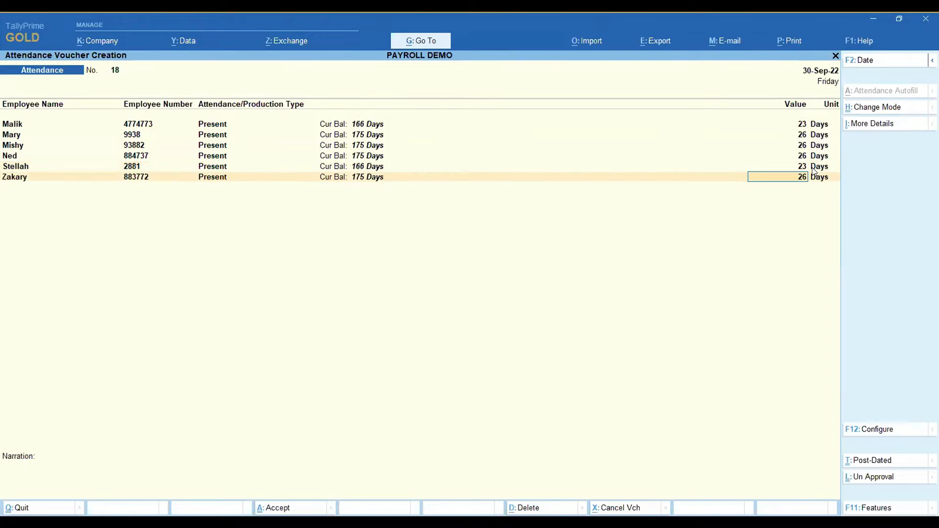
key("Return")
key("Return")
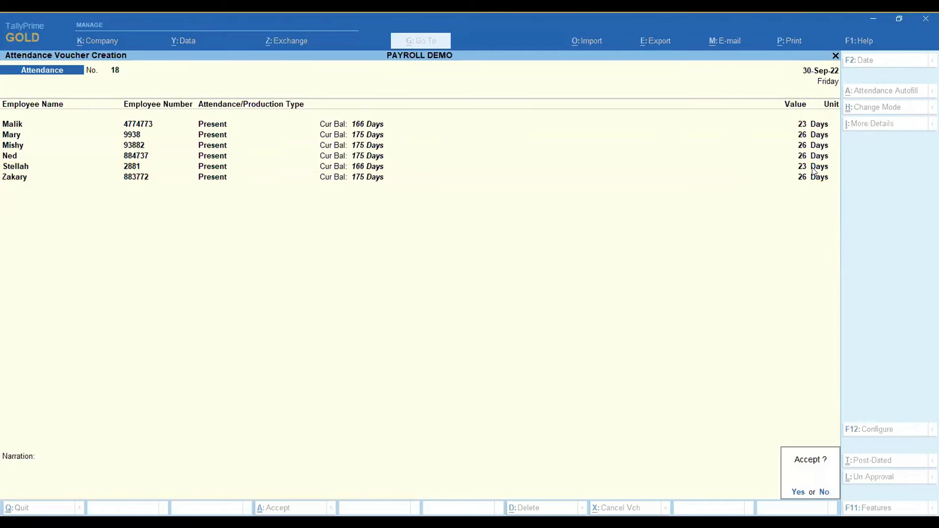
key("Return")
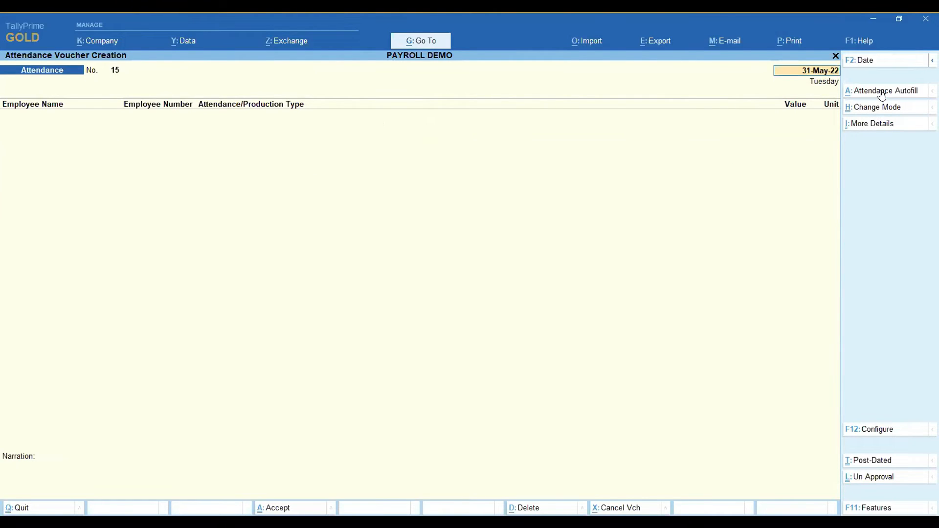
Date the new attendance voucher 30-Sep-22 and open its Attendance Autofill.
type("30")
type(".")
type("5")
key("Return")
left_click(882, 91)
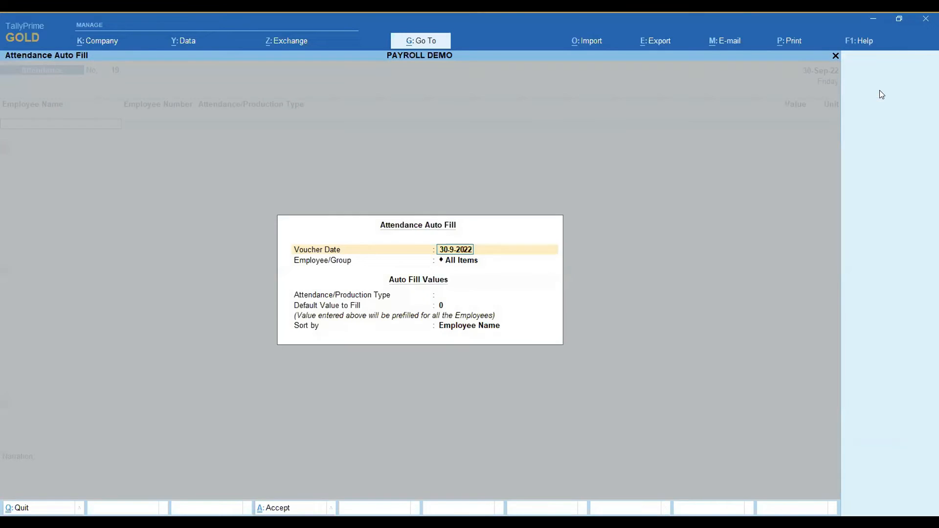
Autofill the attendance voucher for All Items with type Weekly Off and default value 4, sorted by Employee Name.
key("Return")
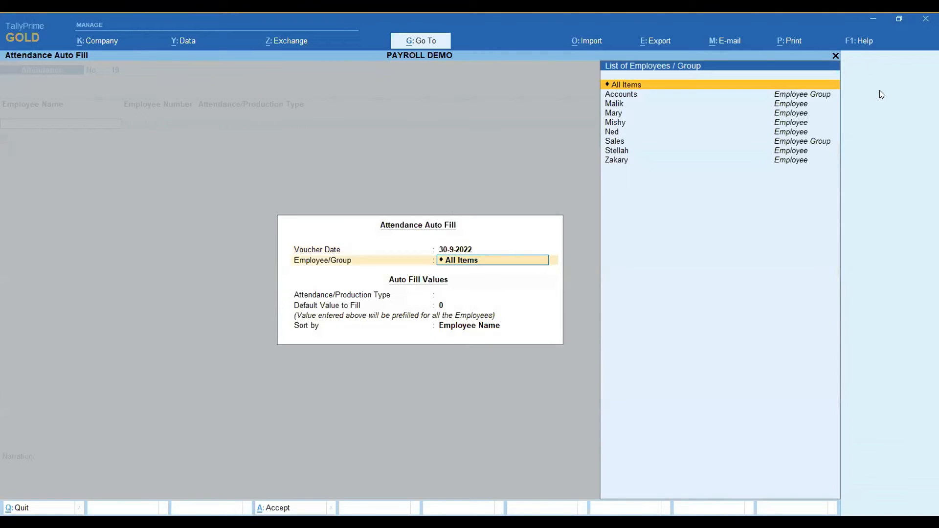
key("Return")
key("Down")
key("Down")
key("Down")
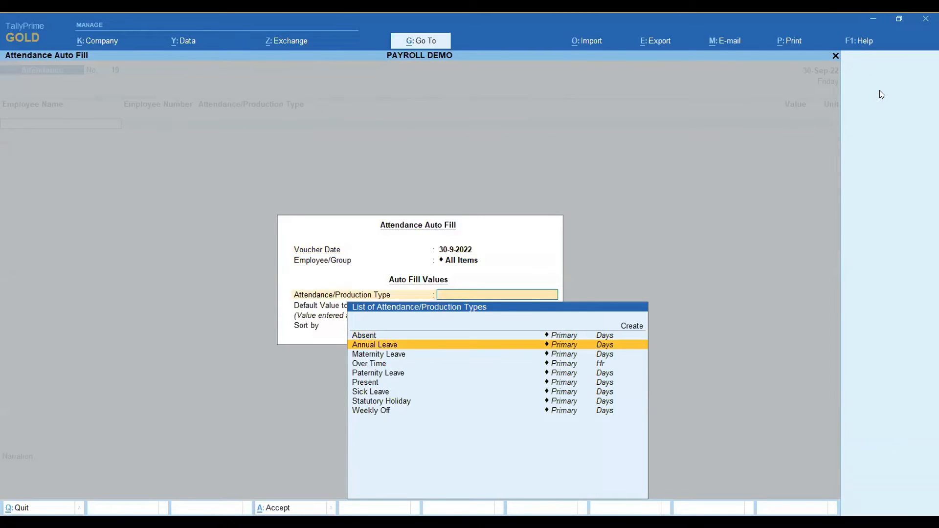
key("Down")
key("Down")
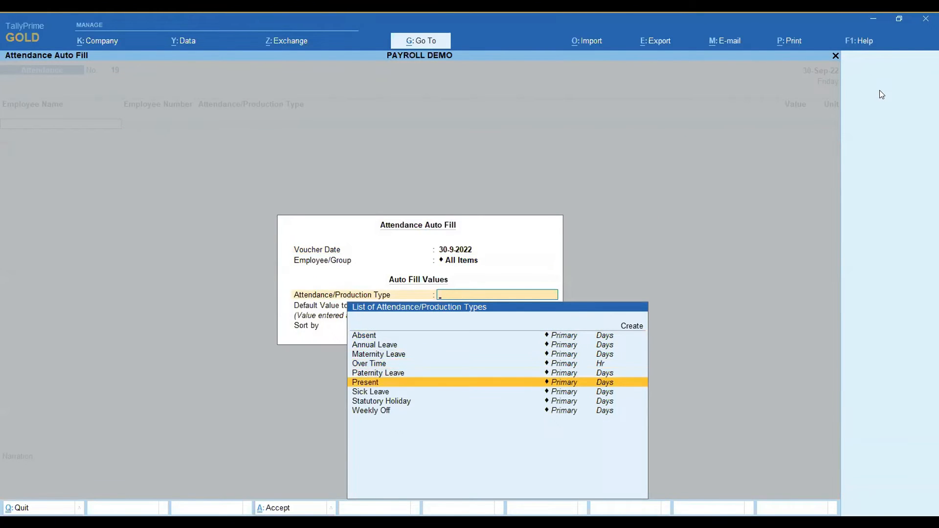
key("Down")
key("Down")
key("Down")
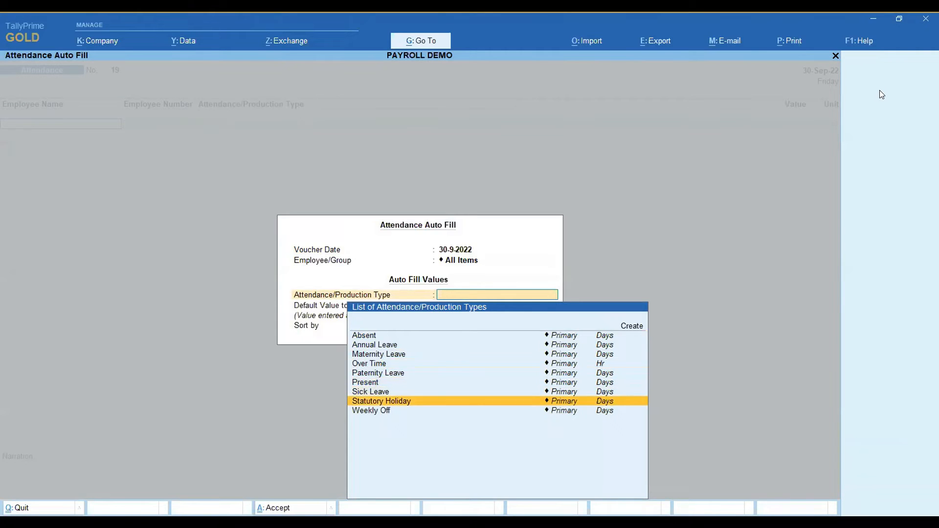
key("Return")
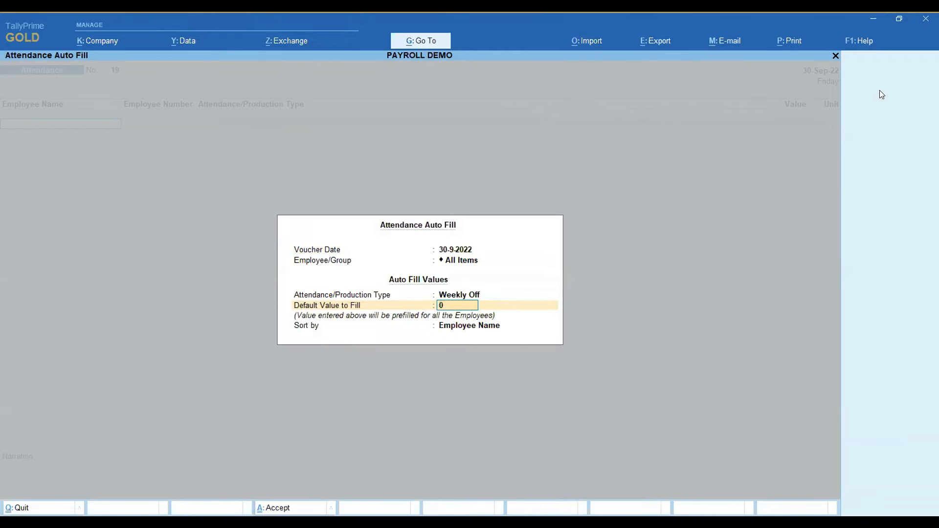
type("4")
key("Return")
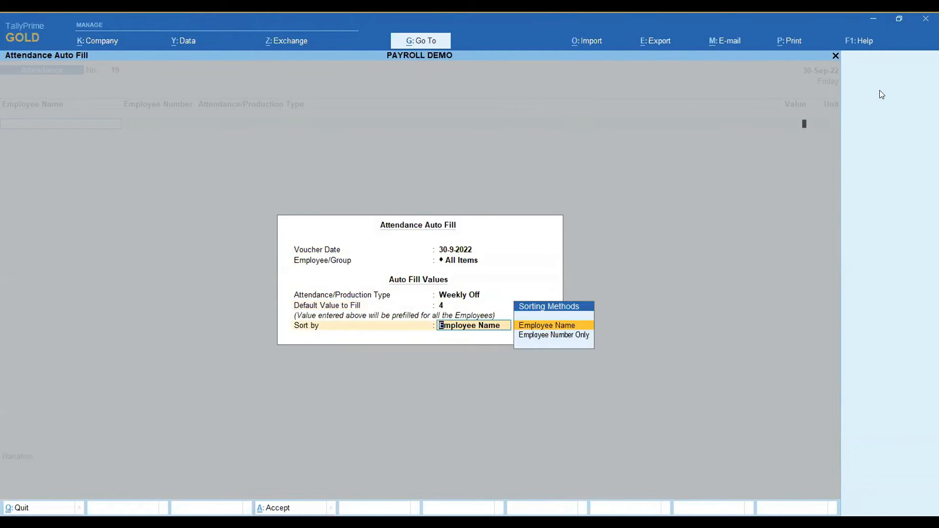
key("Return")
Keep the Weekly Off values for all employees and accept the attendance voucher without a narration.
key("Down")
key("Down")
key("Down")
key("Down")
key("Down")
key("Return")
Set the date of the new attendance voucher to 30-Sep-22.
key("Return")
key("Return")
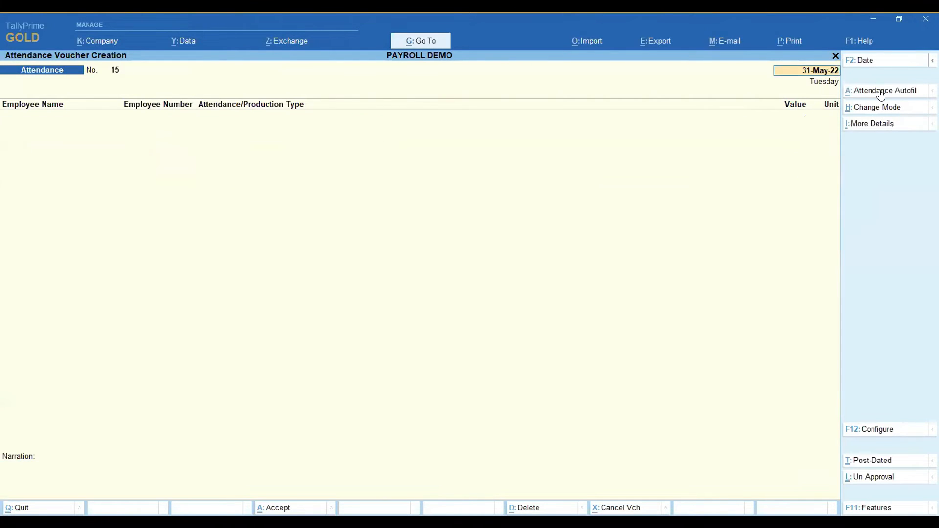
type("30.9")
key("Return")
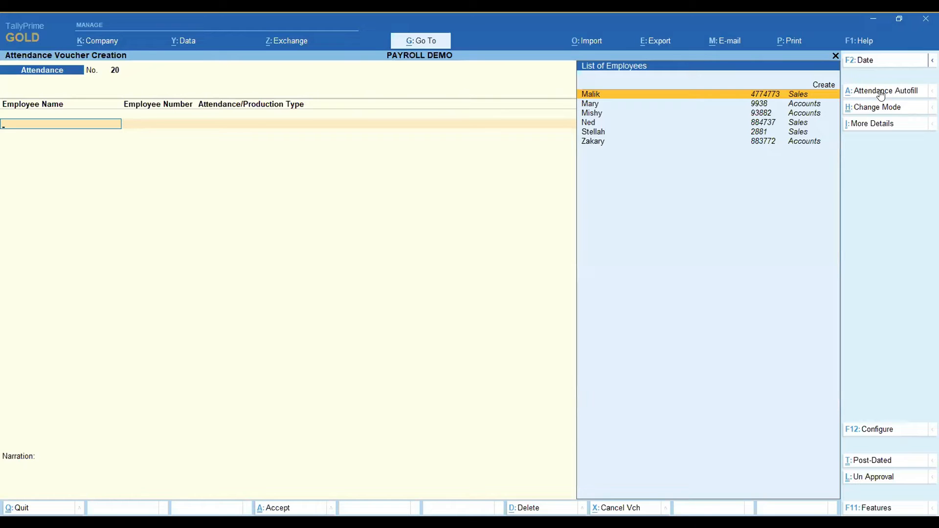
Add the first listed employee to the voucher with attendance type Absent and a value of 3 days.
key("Return")
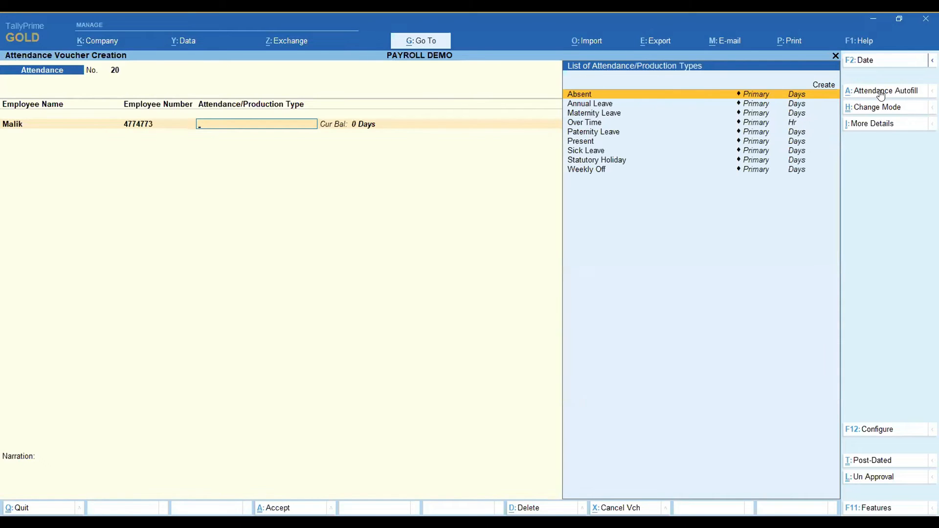
key("Down")
key("Down")
key("Down")
key("Down")
key("Down")
key("Down")
key("Down")
key("Up")
key("Up")
key("Up")
key("Up")
key("Up")
key("Up")
key("Up")
key("Return")
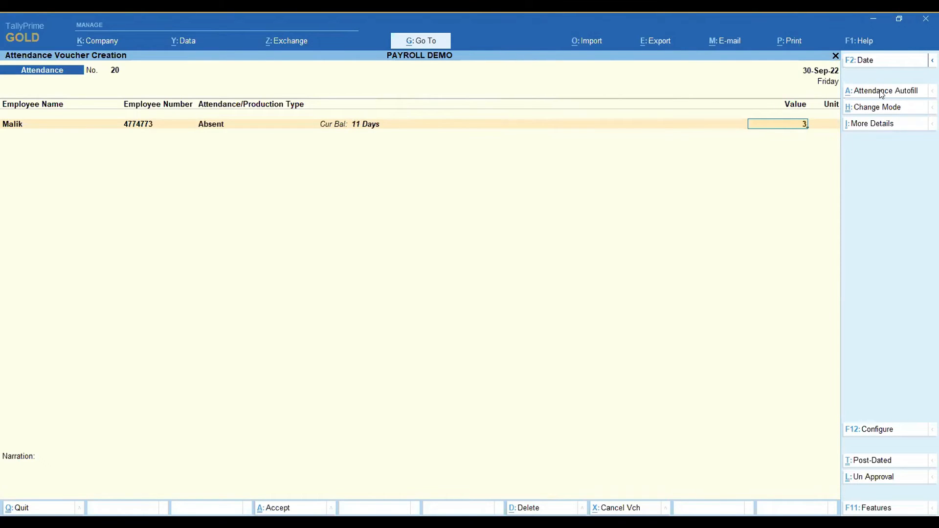
key("Return")
Add the fifth listed employee to the voucher with attendance type Sick Leave and a value of 3 days.
key("Down")
key("Down")
key("Down")
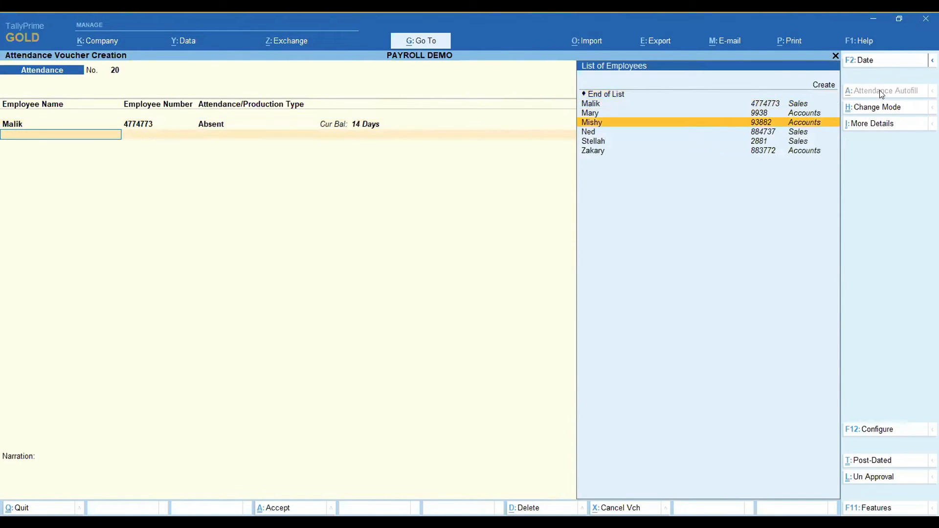
key("Down")
key("Down")
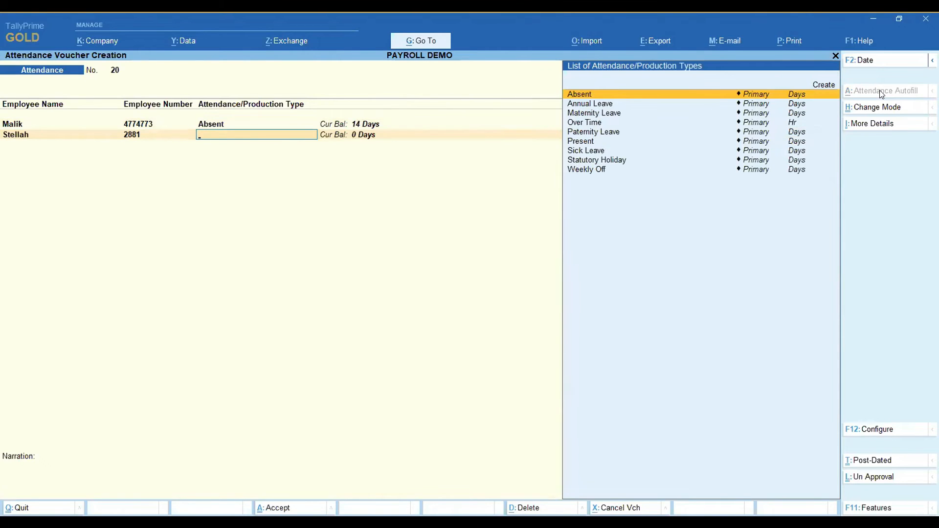
key("Down")
key("Down")
key("Down")
key("Down")
key("Down")
key("Down")
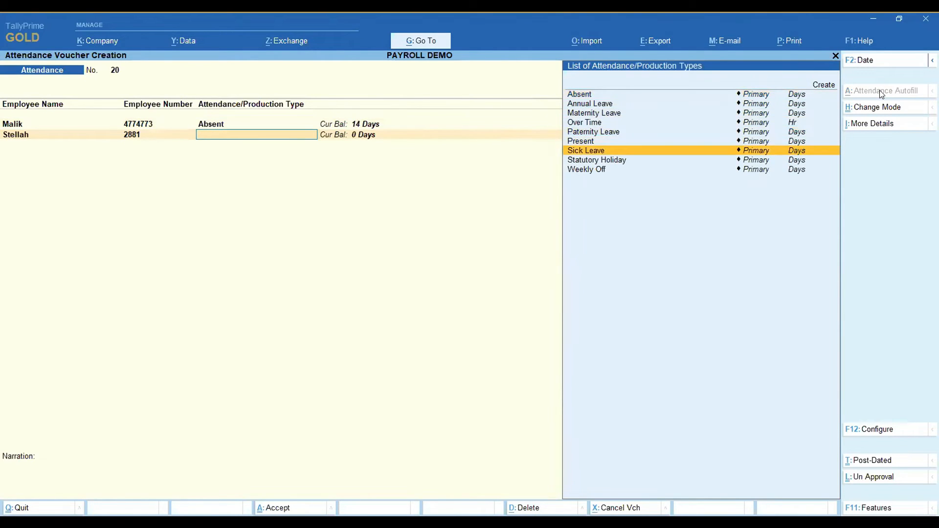
key("Return")
type("3")
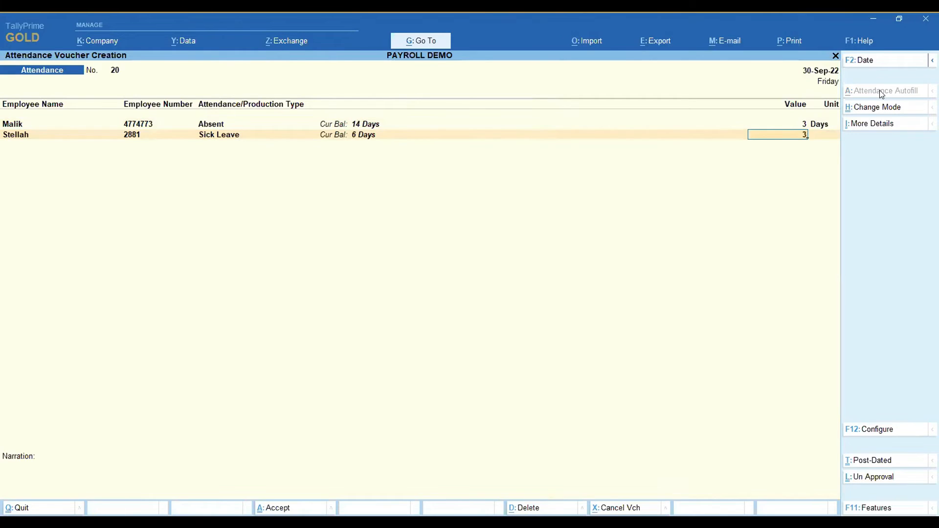
key("Return")
Add the last listed employee to the voucher with attendance type Over Time and a value of 3 Hr.
key("Down")
key("Down")
key("Down")
key("Down")
key("Down")
key("Down")
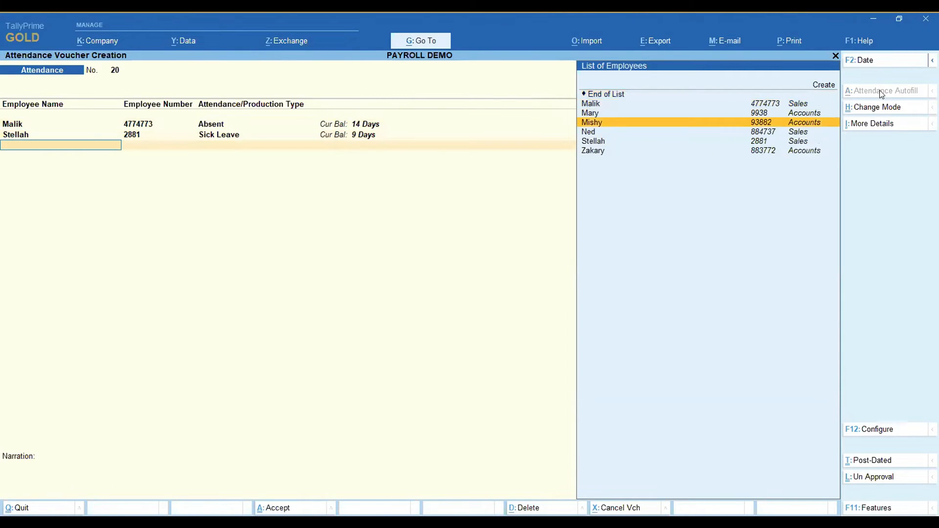
key("Return")
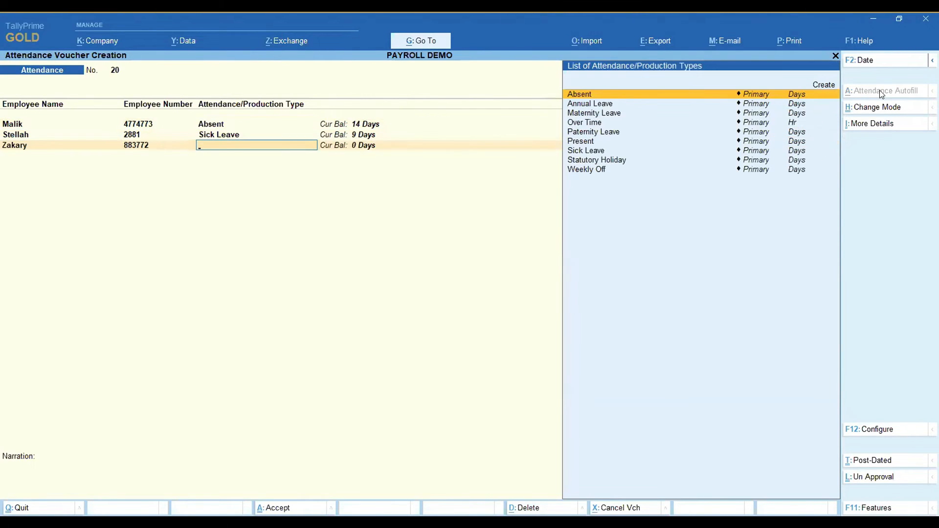
key("Down")
key("Down")
key("Down")
key("Down")
key("Up")
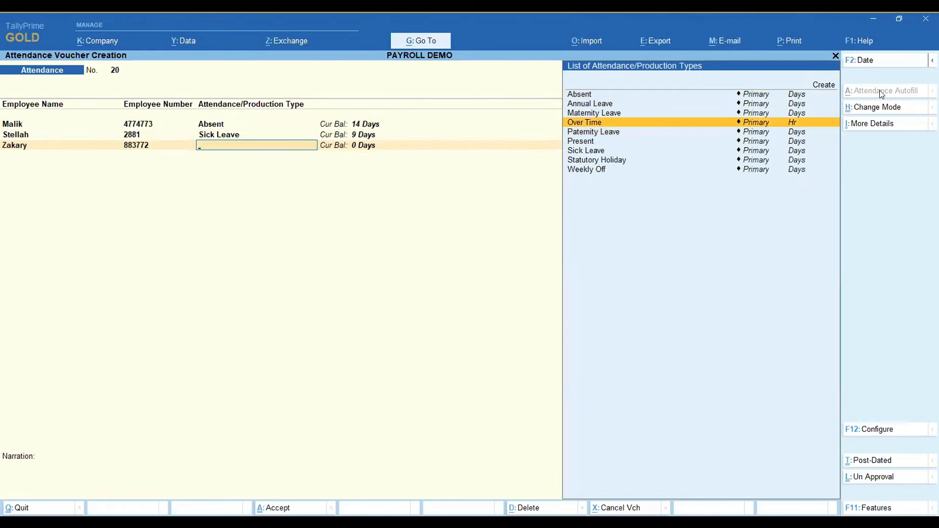
key("Return")
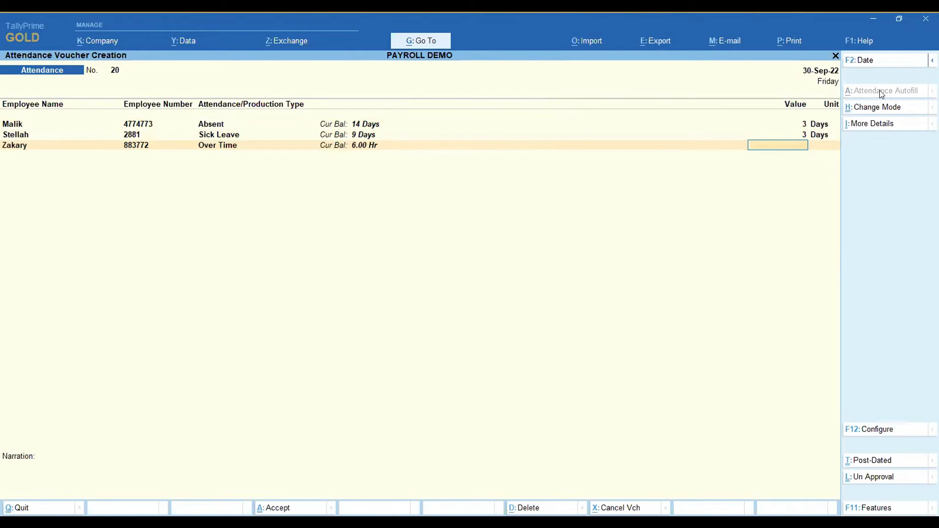
type("3")
key("Return")
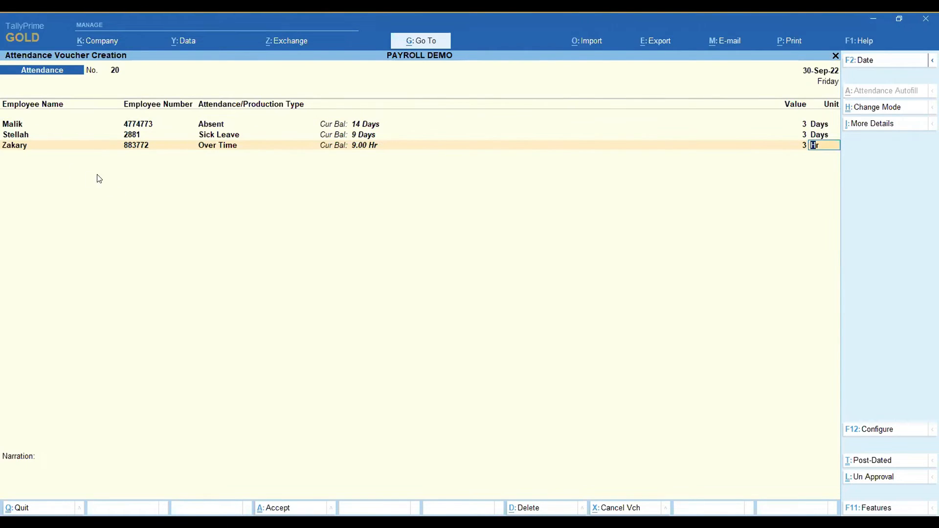
key("Return")
key("Return")
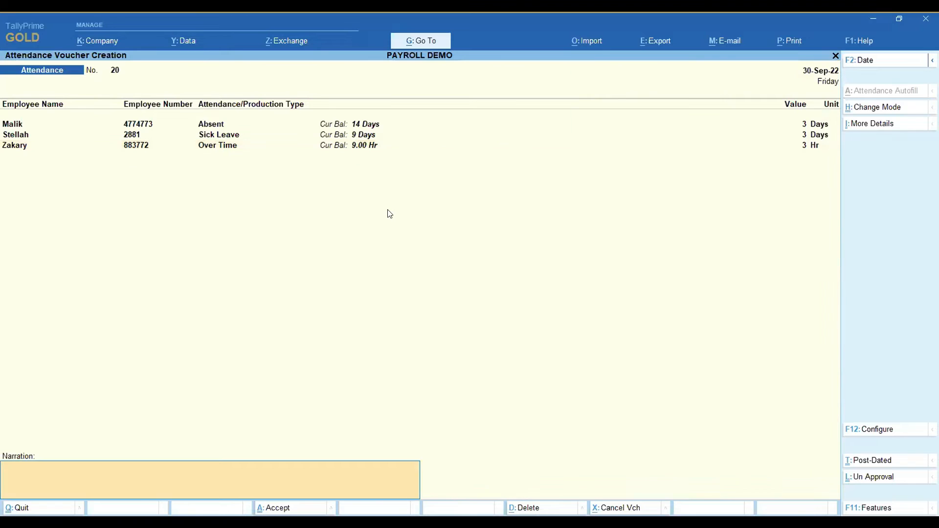
End the employee list, accept the voucher without a narration, and quit attendance voucher creation.
key("Return")
key("y")
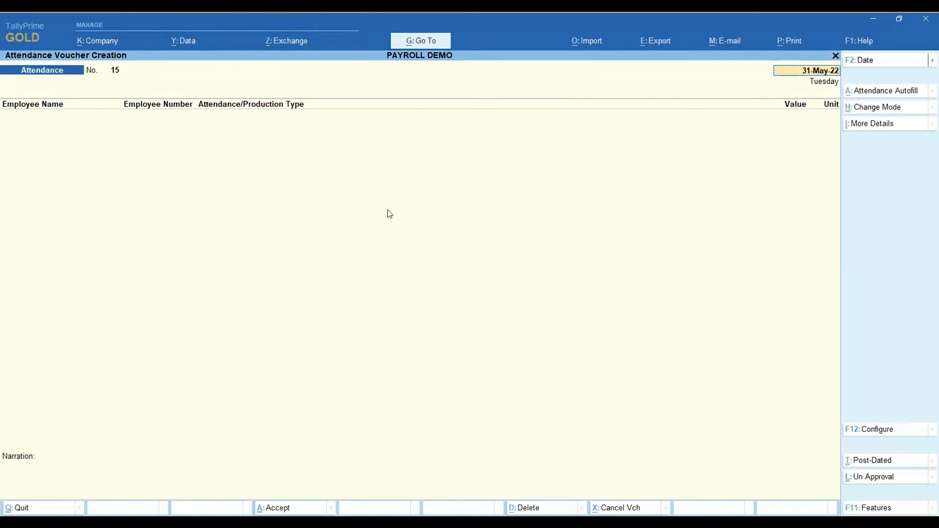
key("Escape")
key("y")
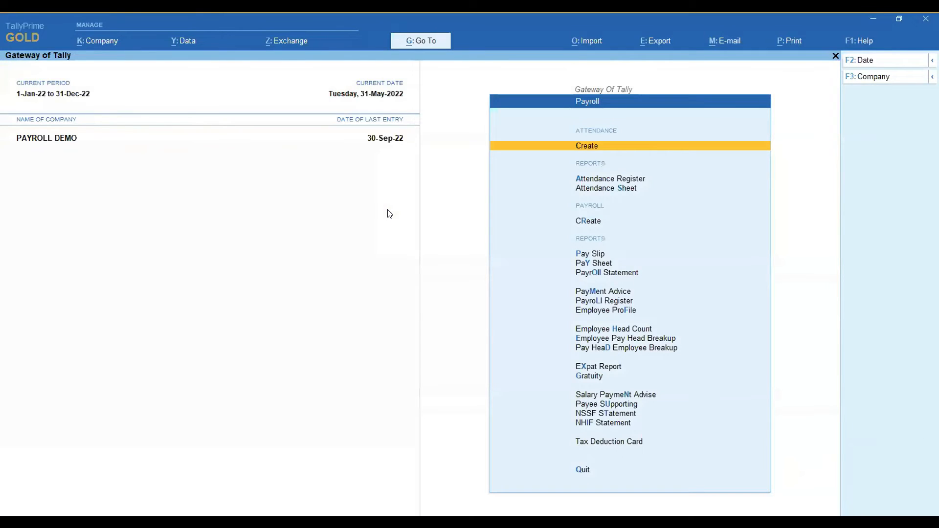
Open the Attendance Sheet report and set its period to 1-Sep-22 to 30-Sep-22.
key("Down")
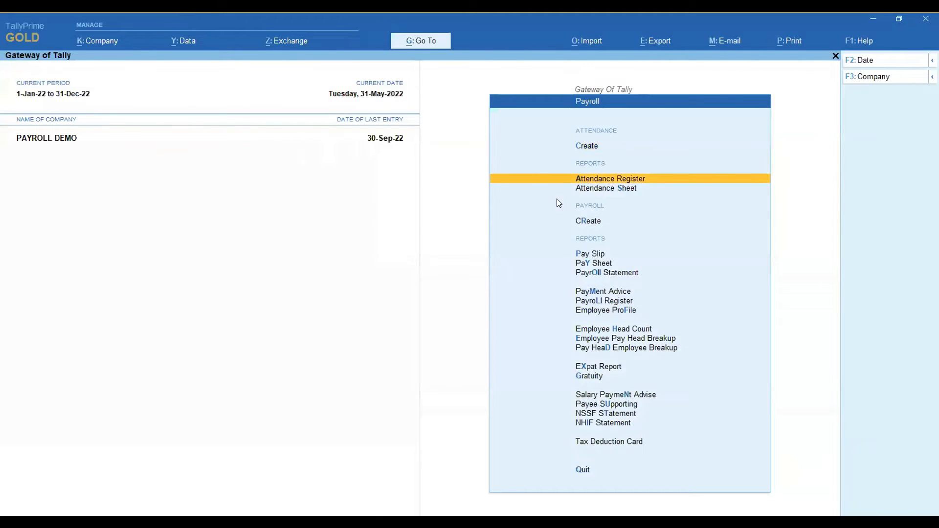
left_click(595, 191)
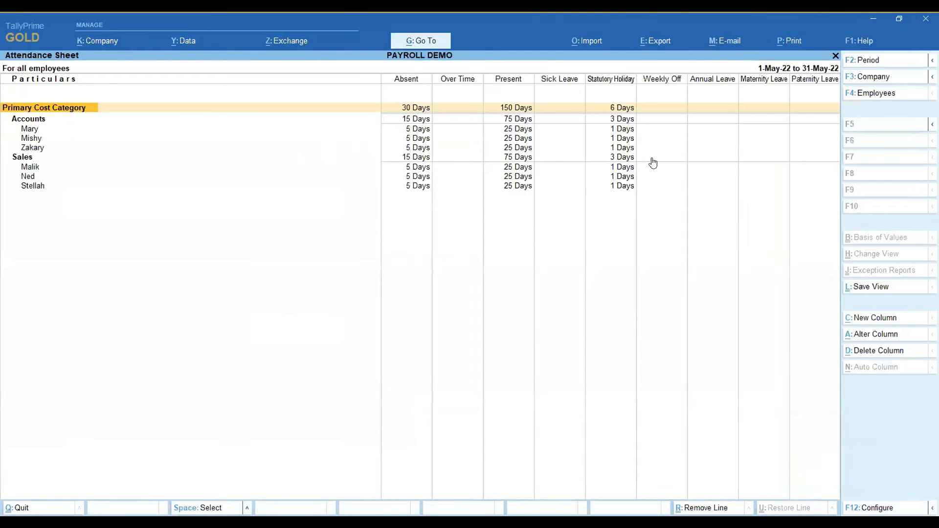
left_click(863, 60)
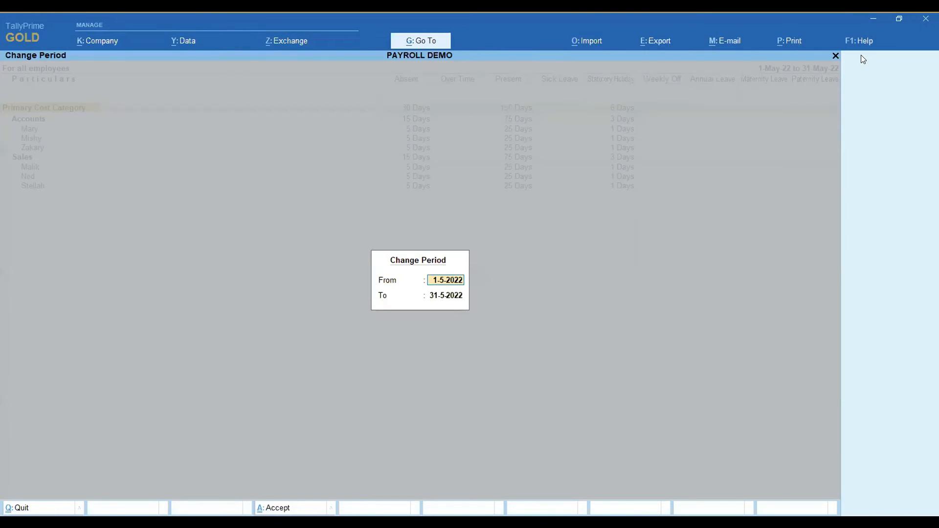
type("sept")
key("Return")
type("sep")
key("Return")
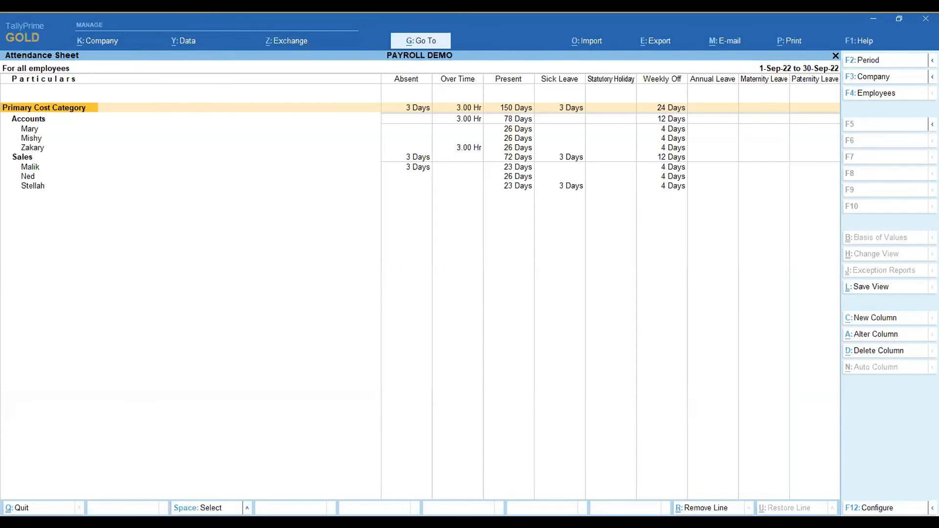
Review the September overtime, present, absent, sick leave and weekly off entries of individual employees in the Accounts and Sales groups.
left_click(32, 131)
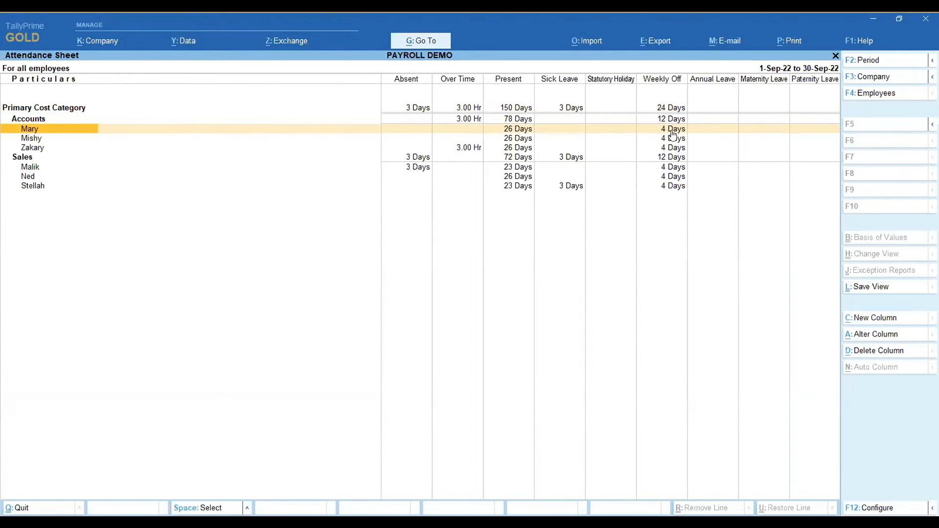
left_click(40, 139)
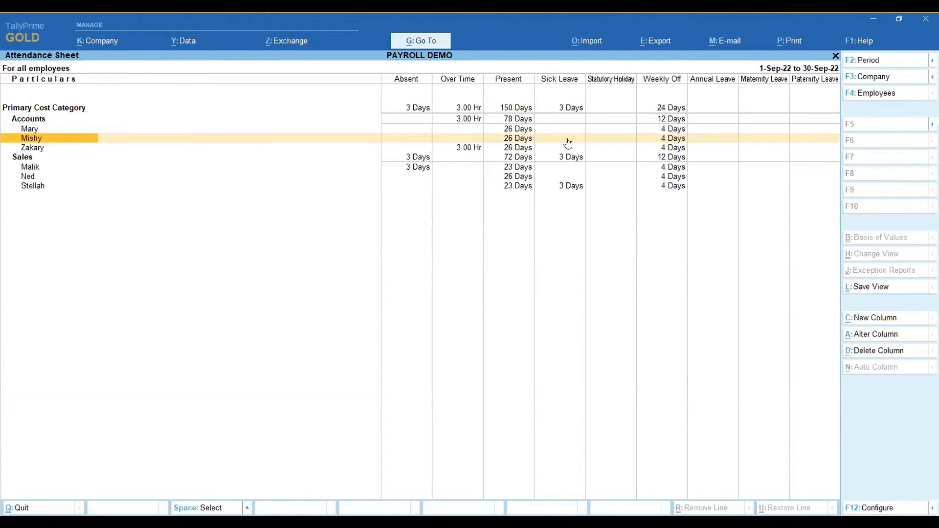
left_click(35, 147)
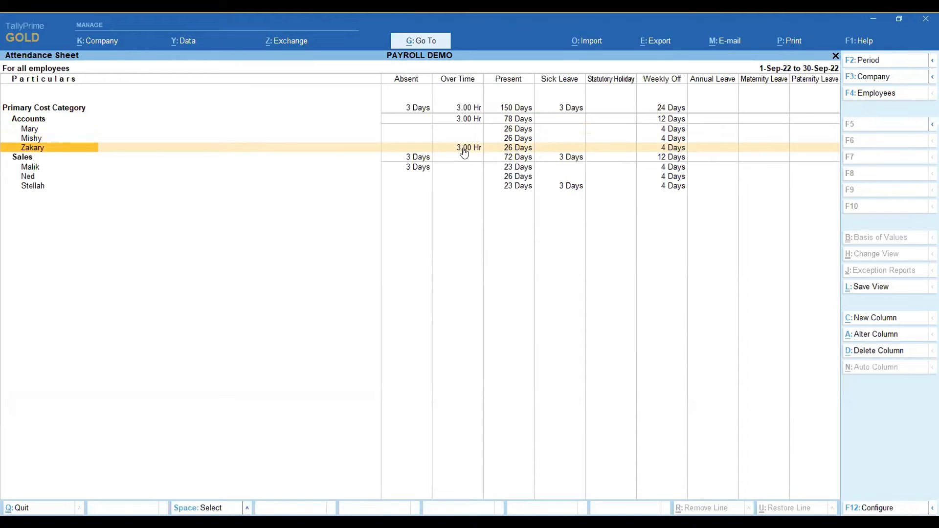
left_click(19, 166)
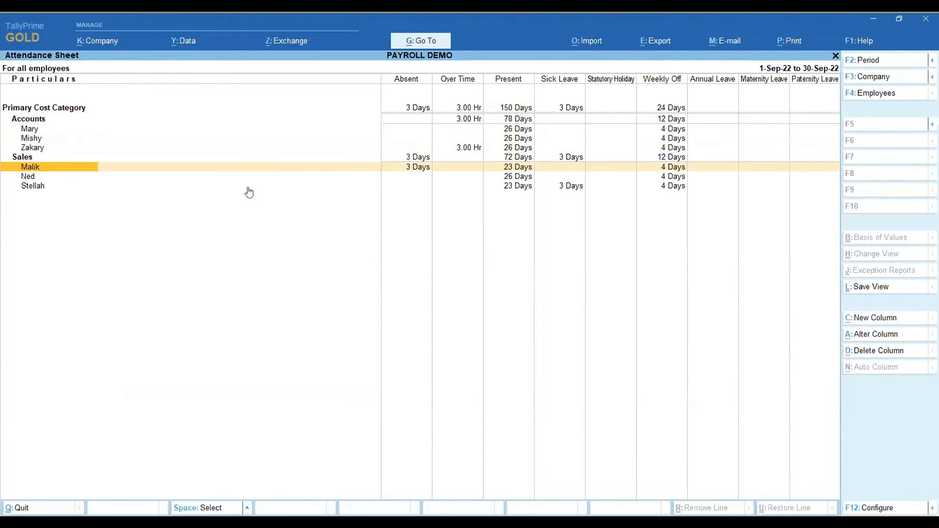
left_click(125, 189)
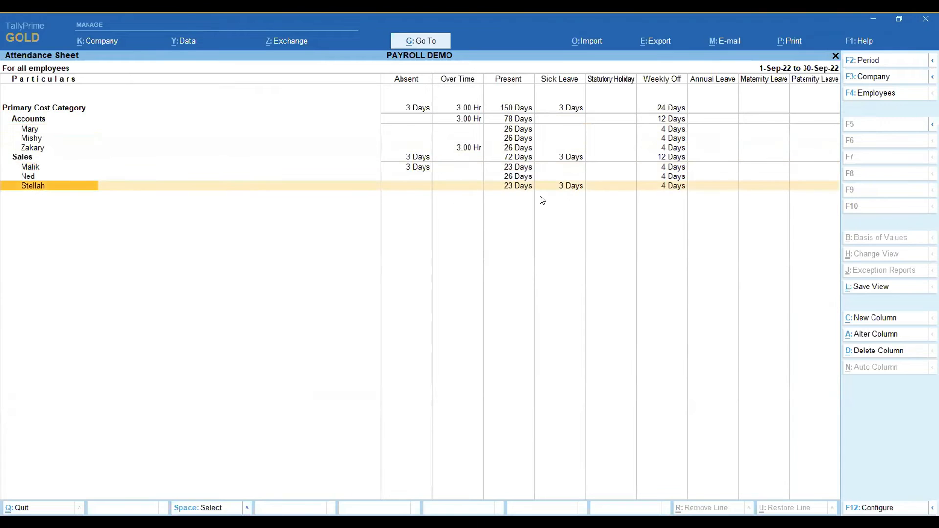
Check the last Sales employee's sick leave in the Attendance Sheet, and close the report to return to the Gateway of Tally.
left_click(569, 190)
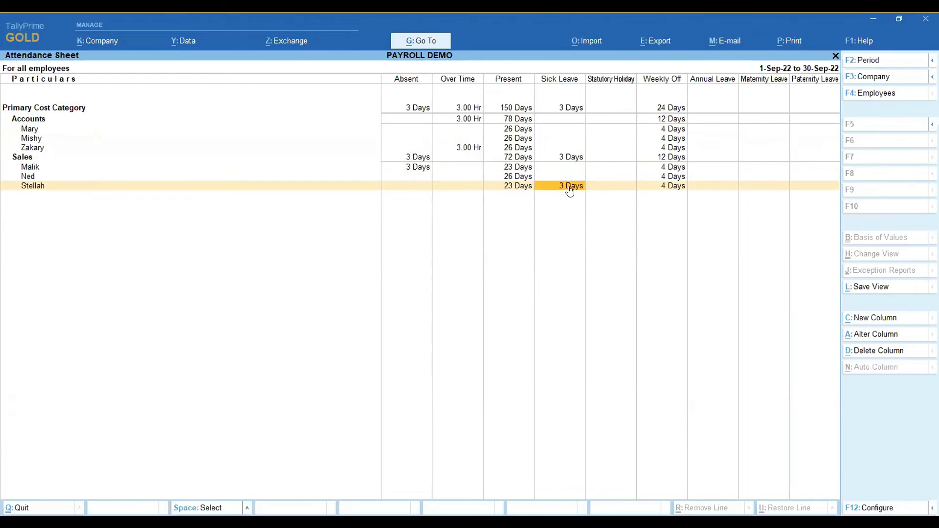
key("Escape")
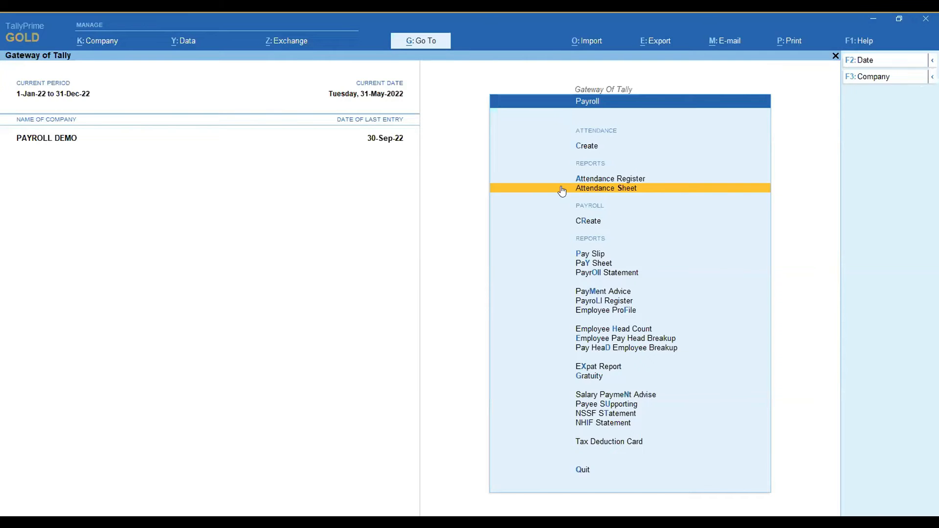
key("Escape")
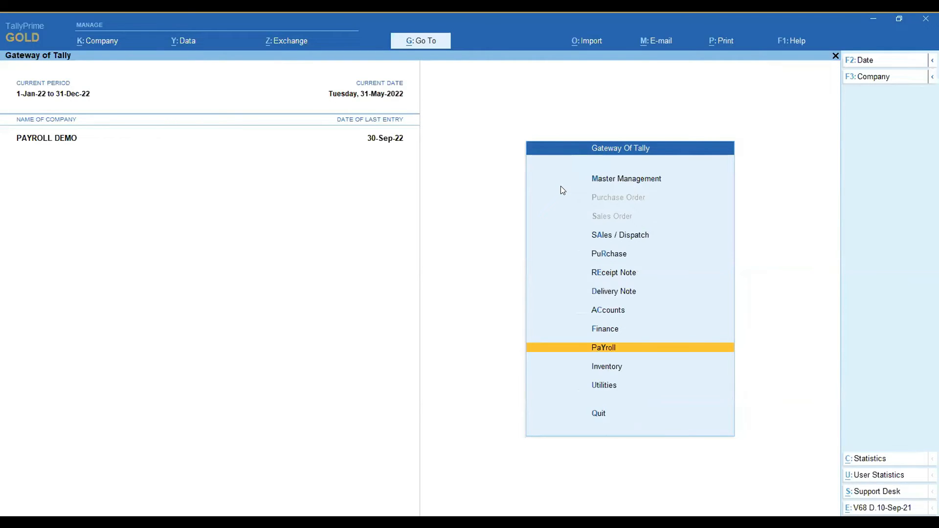
key("Up")
key("Up")
key("Up")
key("Up")
key("Up")
key("Up")
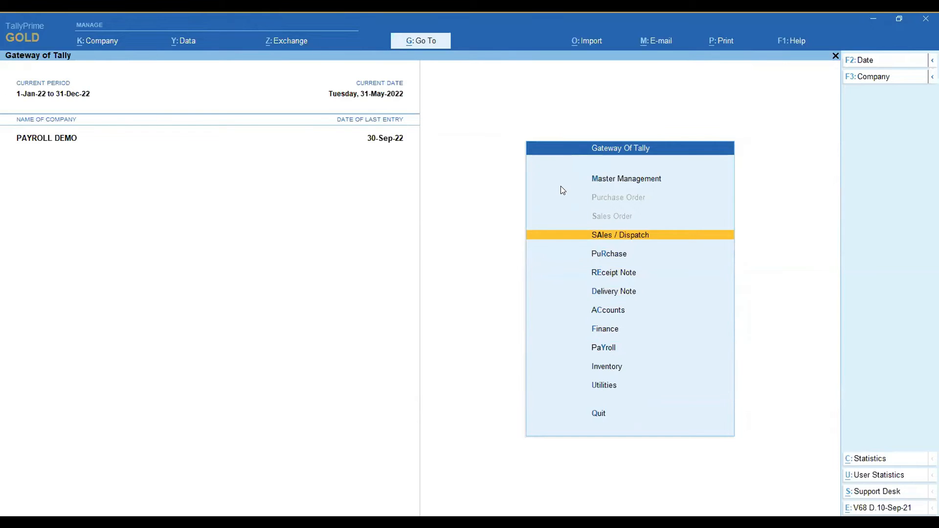
key("Down")
key("Down")
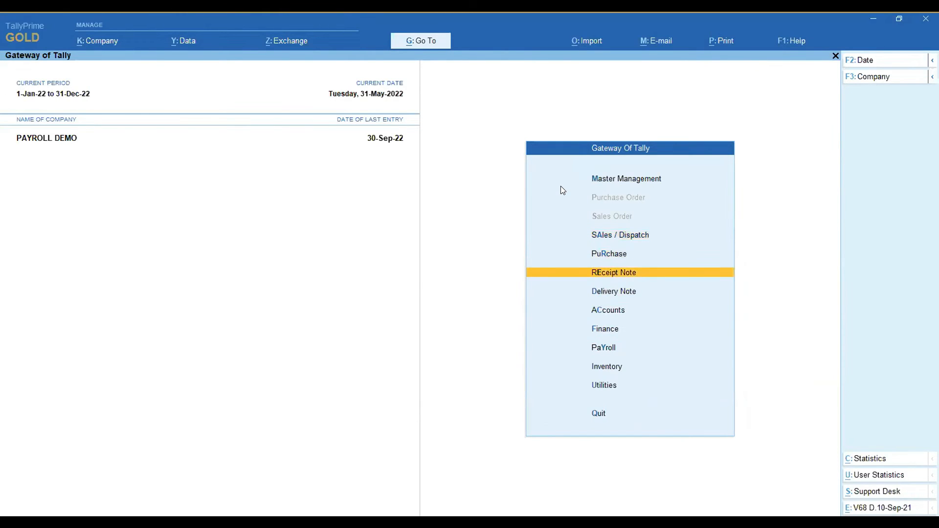
key("Down")
key("Down")
key("Down")
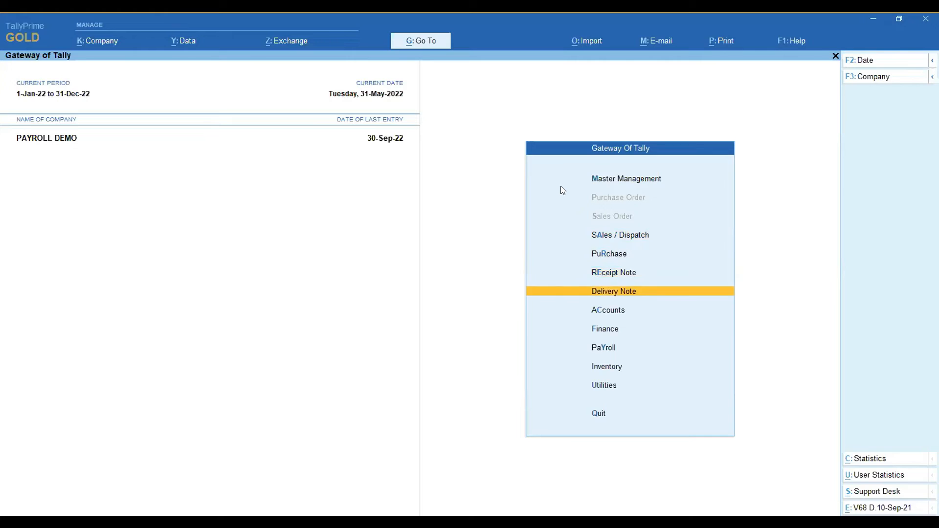
key("Return")
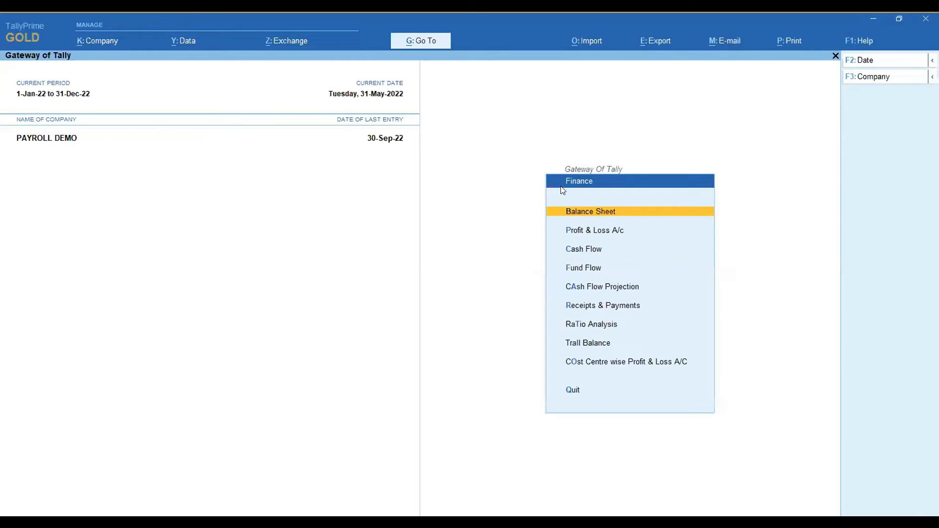
key("Escape")
Create a Payment voucher from Accounts, dated 30-Sep-22, with Cash as the account.
key("Up")
key("Return")
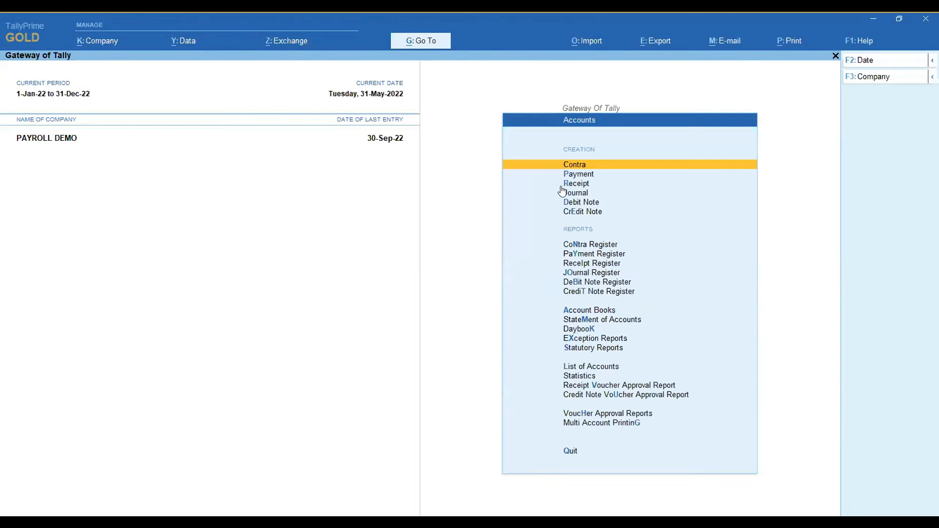
left_click(571, 175)
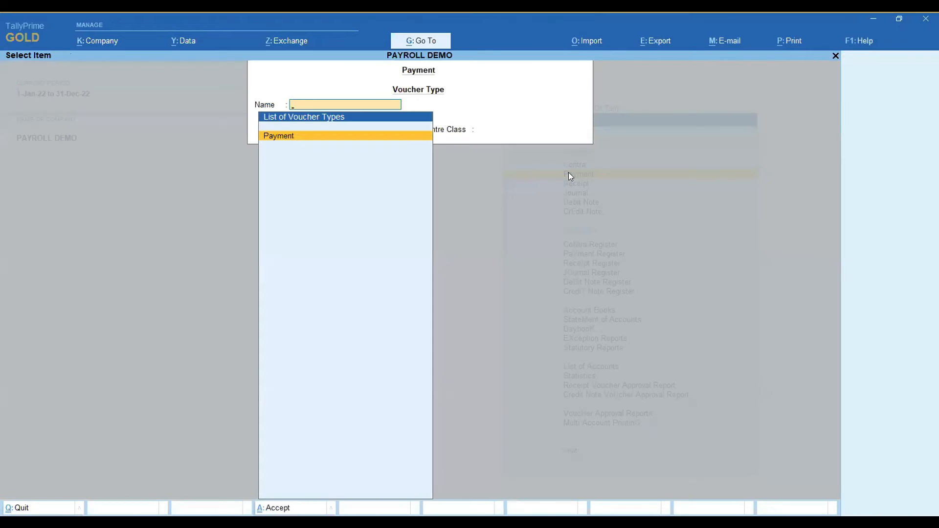
key("Return")
type("30.9")
key("Return")
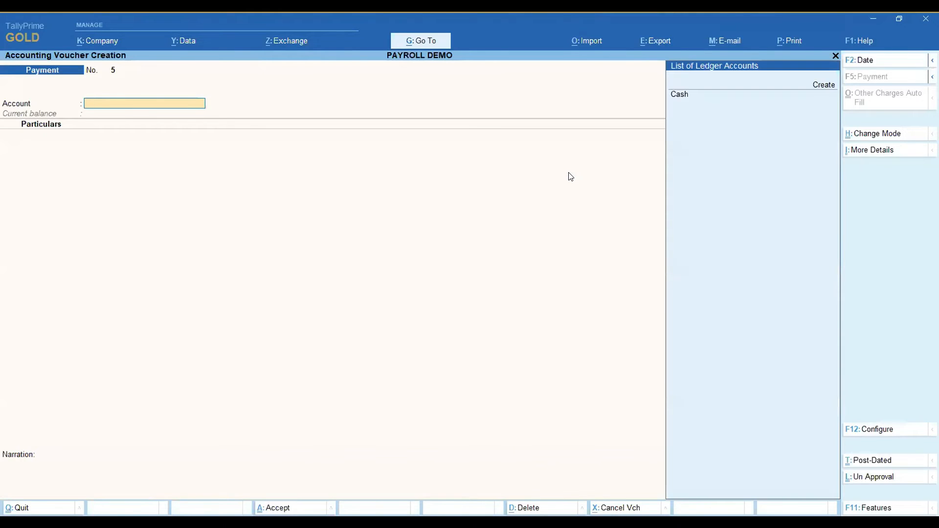
key("Return")
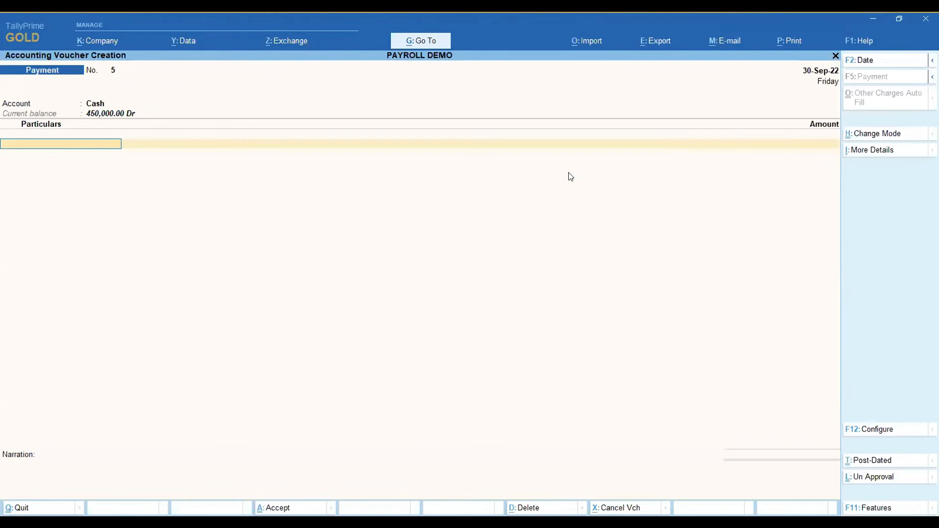
Add Staff Advance to the payment voucher with an amount of 5,000.
type("Sta")
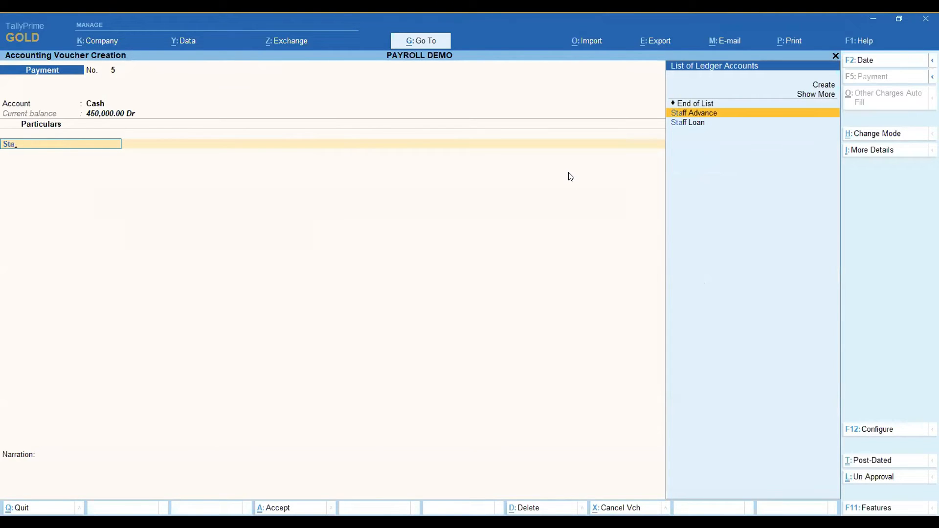
key("Return")
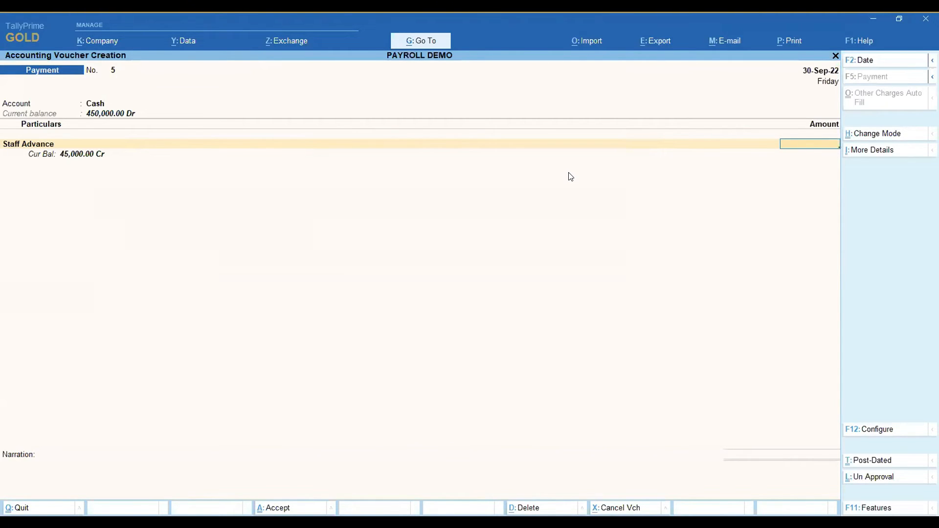
type("5000")
key("Return")
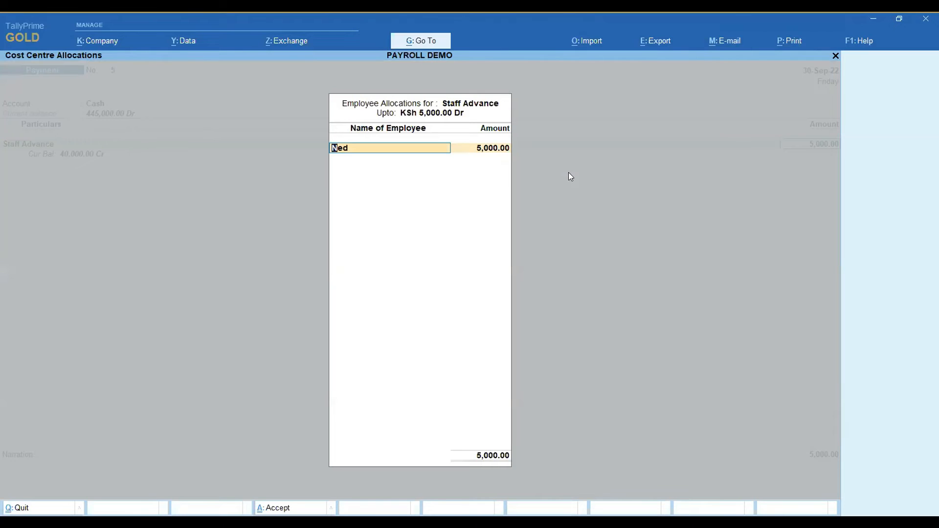
Allocate the full staff advance to the employee listed just before Sales, and accept the voucher without a narration.
key("BackSpace")
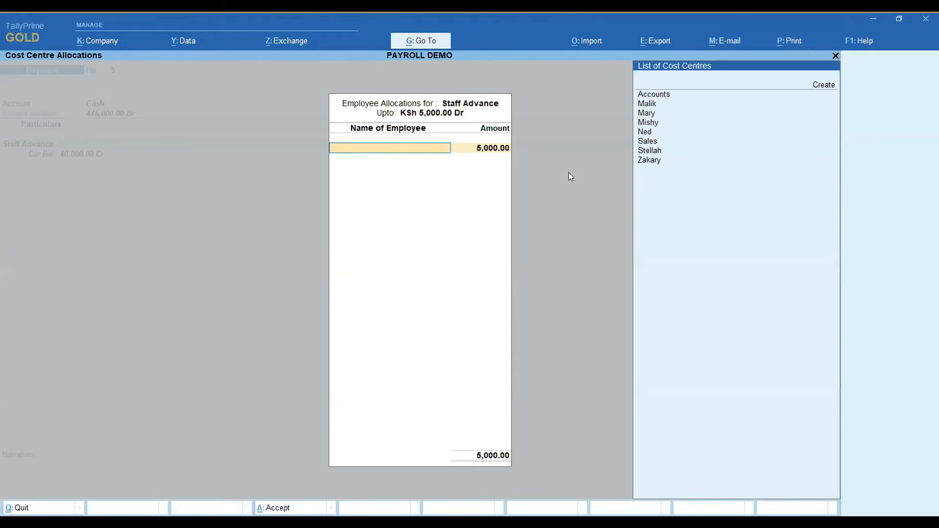
left_click(643, 133)
key("Return")
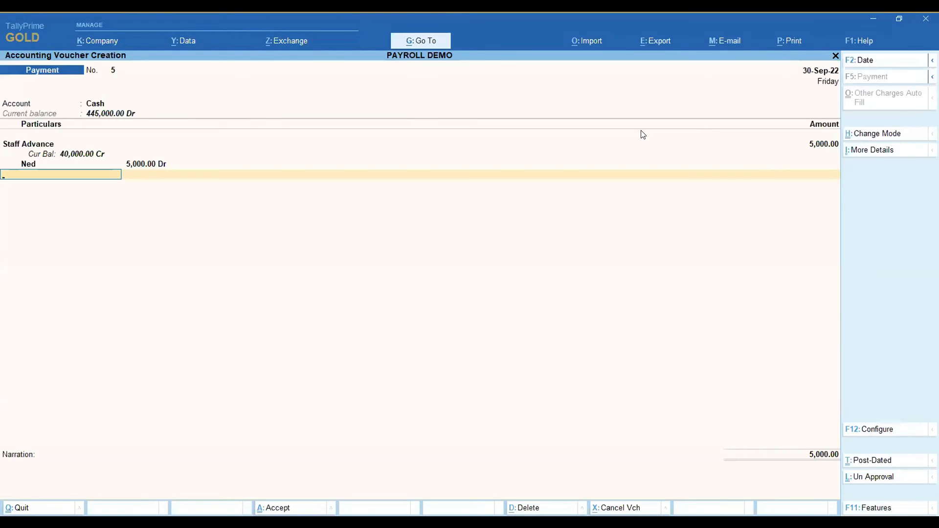
key("Return")
key("Return")
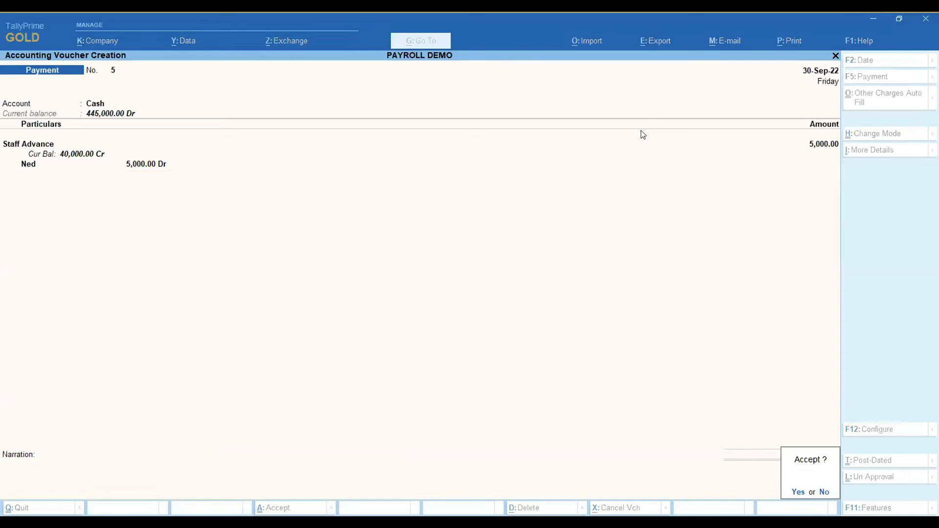
Start another payment voucher dated 30-Sep-22 with Cash as the account.
key("Return")
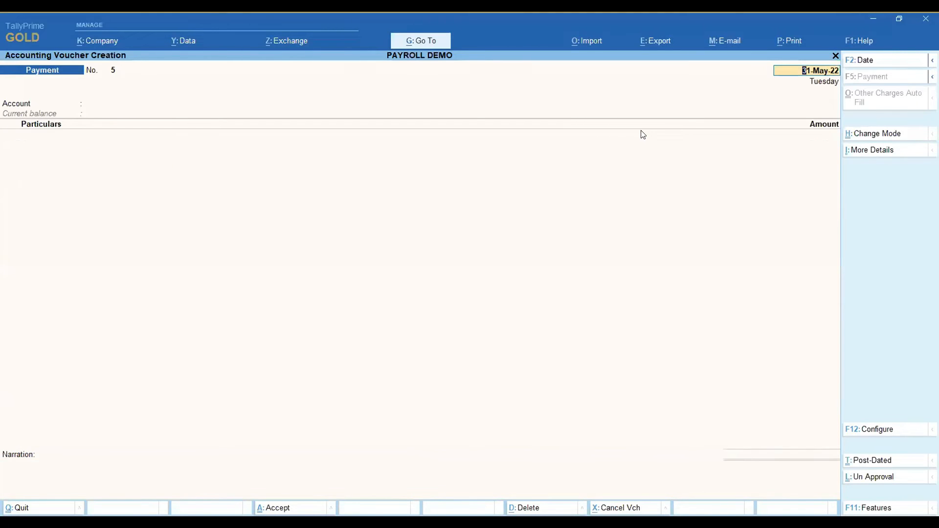
type("30.9")
key("Return")
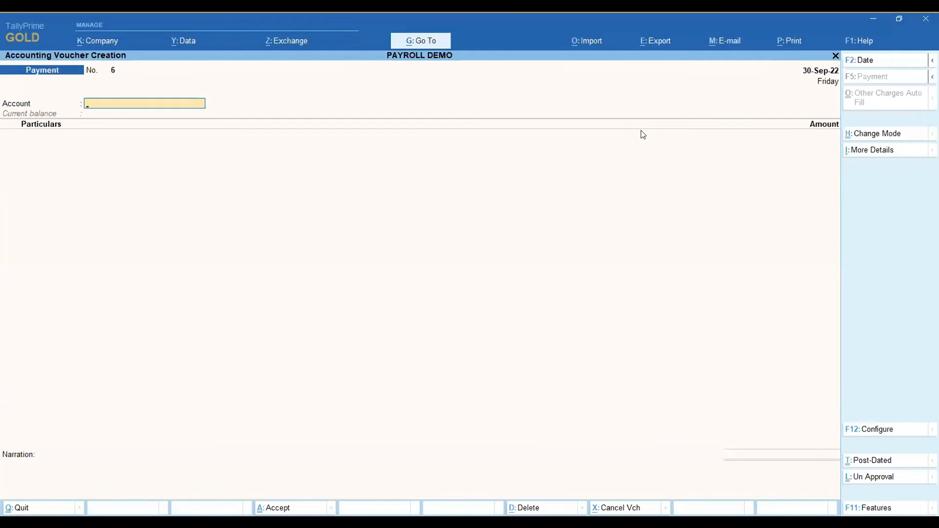
key("Down")
key("Return")
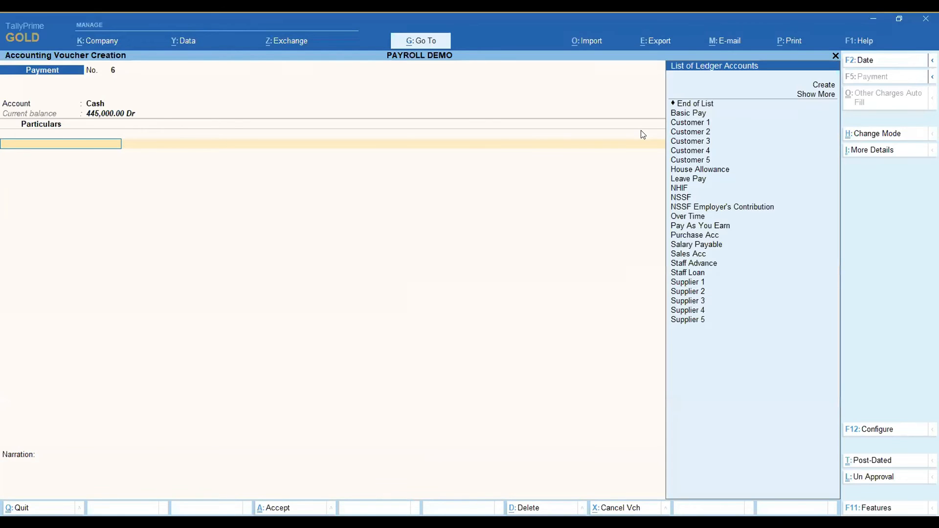
Add Staff Loan to the payment voucher with an amount of 15,000.
type("Staff")
key("Down")
key("Down")
key("Return")
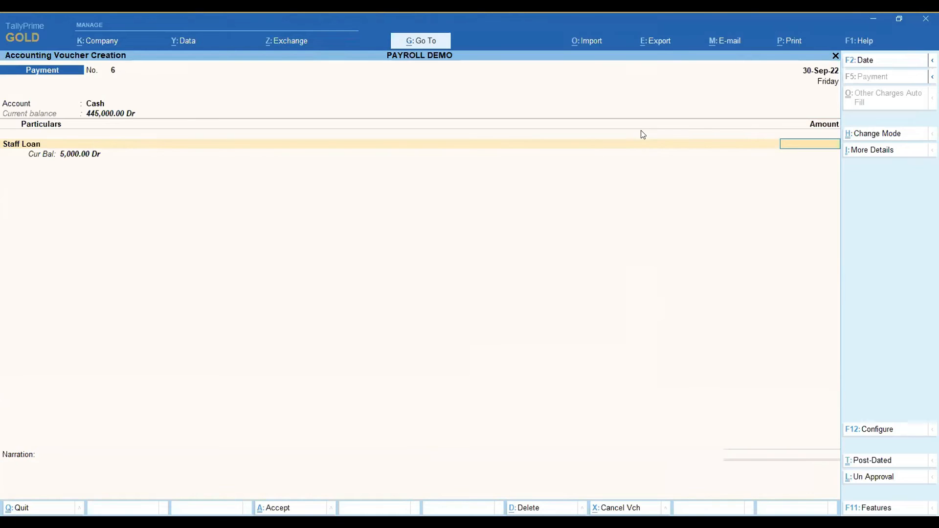
type("15,000")
key("Return")
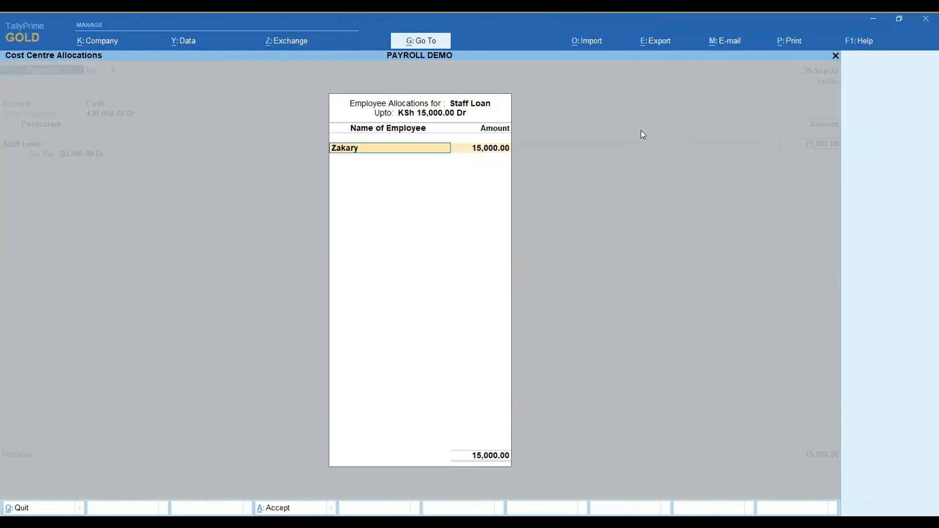
Allocate the full staff loan to the fourth entry in the cost centre list, and accept the voucher without a narration.
key("BackSpace")
key("Down")
key("Down")
key("Down")
key("Down")
key("Down")
key("Down")
key("Down")
key("Down")
key("Down")
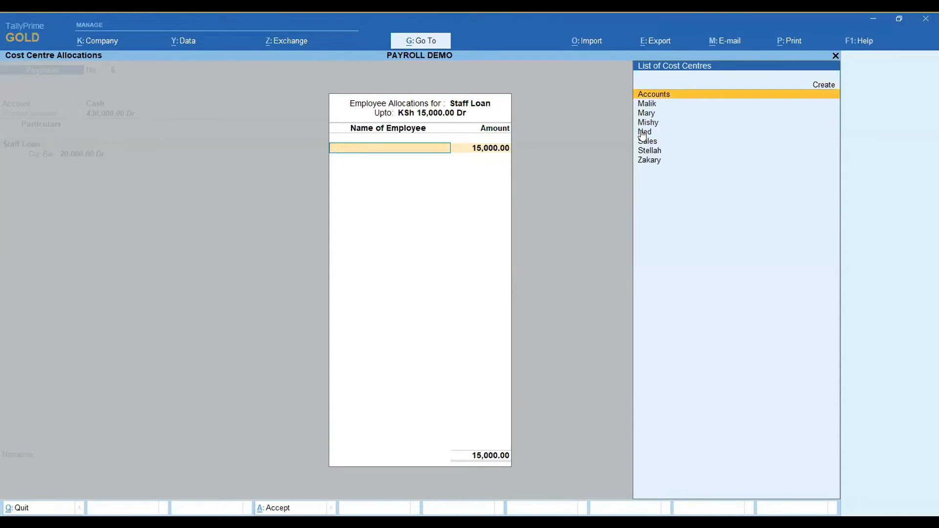
key("Up")
key("Up")
key("Up")
key("Up")
key("Return")
key("Return")
key("Return")
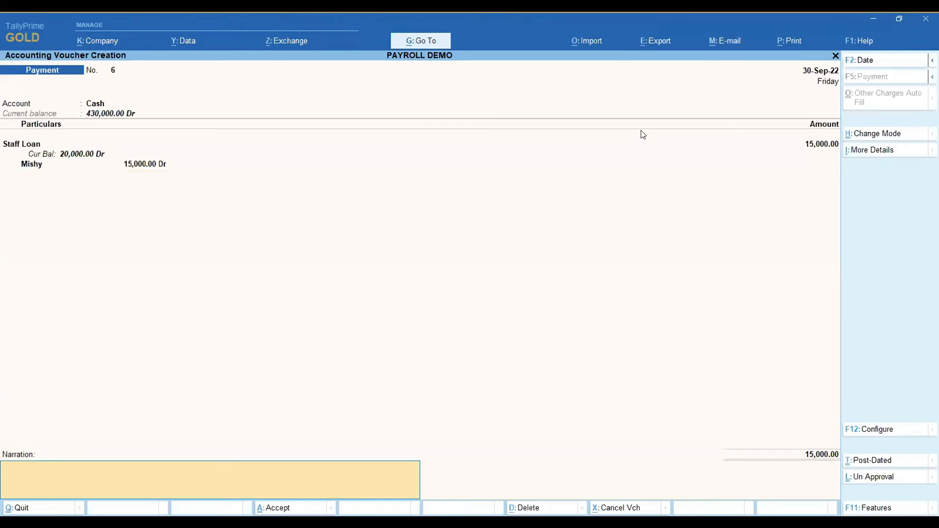
key("Return")
key("Return")
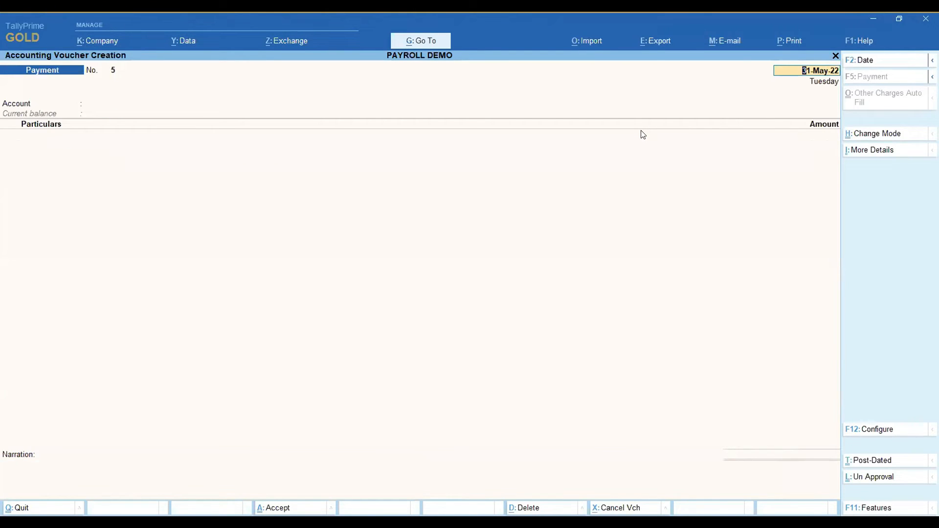
Quit payment voucher creation and return to the Gateway of Tally.
key("BackSpace")
key("Escape")
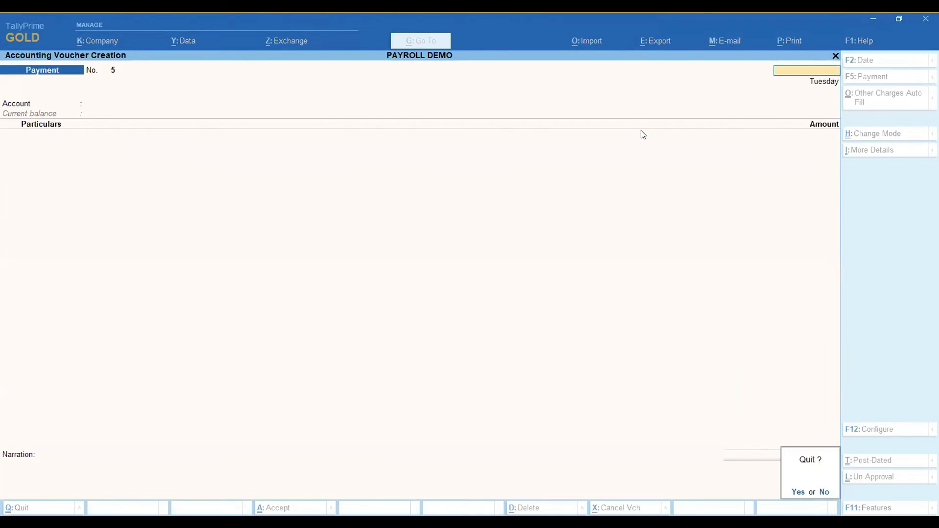
key("Return")
key("Escape")
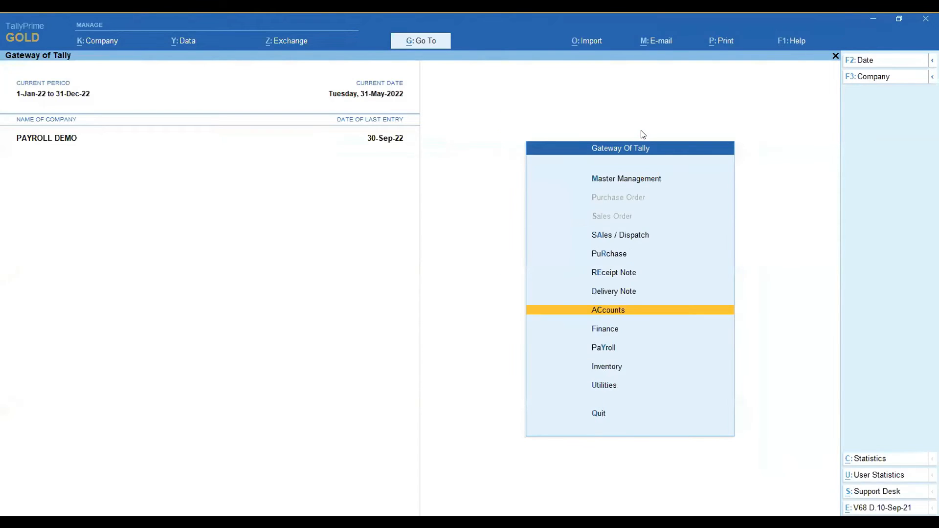
key("Down")
key("Down")
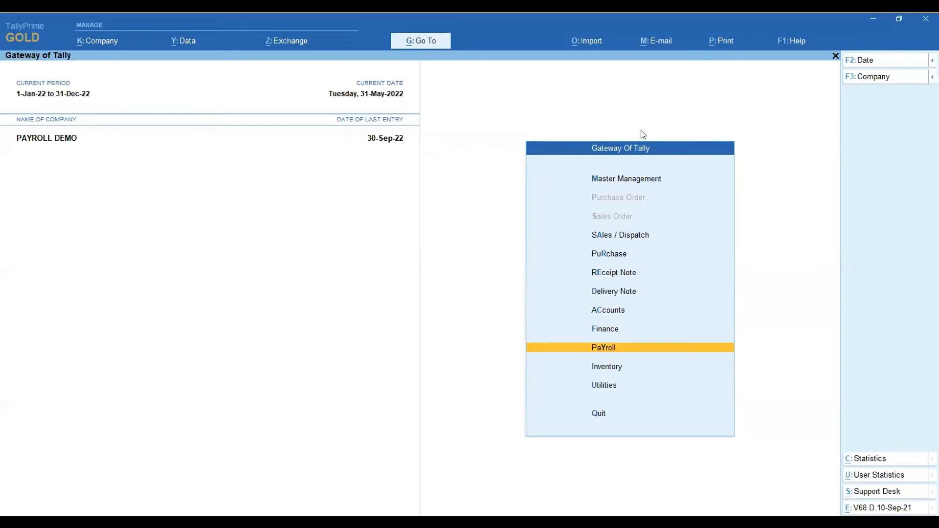
Open the salary definition of the fourth entry in the groups and employees list for alteration.
key("Up")
key("Up")
key("Up")
key("Up")
key("Up")
key("Up")
key("Up")
key("Up")
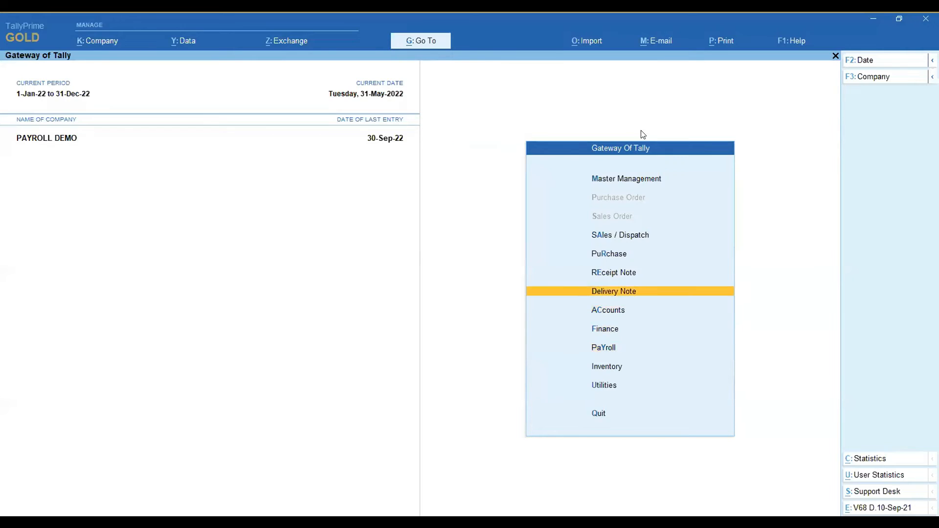
key("Down")
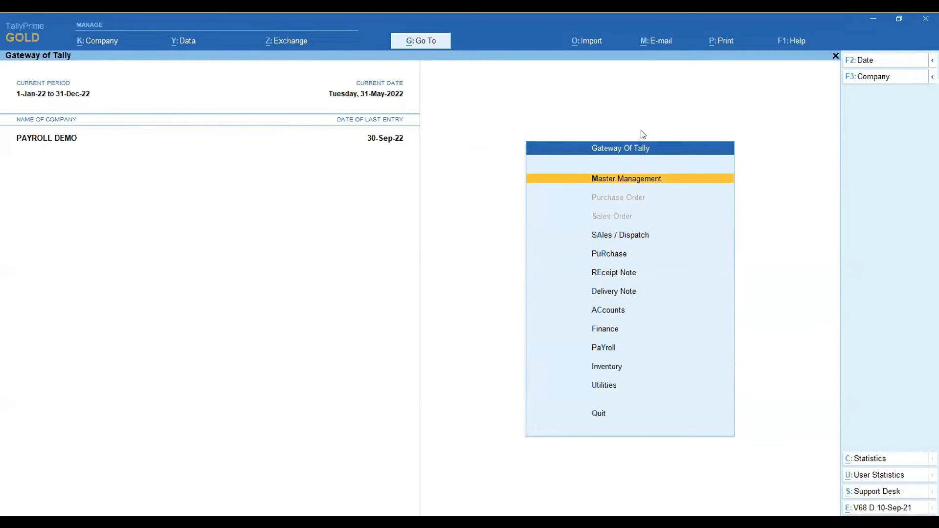
key("Return")
key("Down")
key("Down")
key("Up")
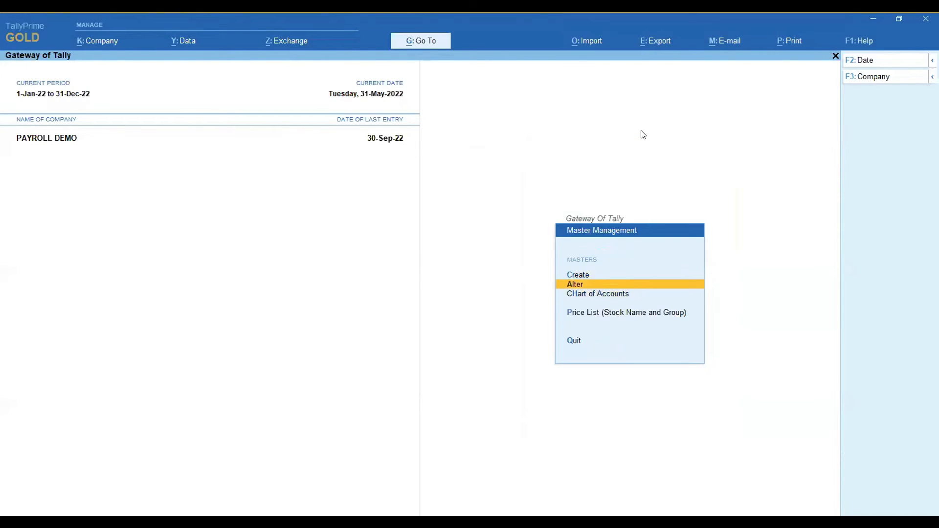
key("Return")
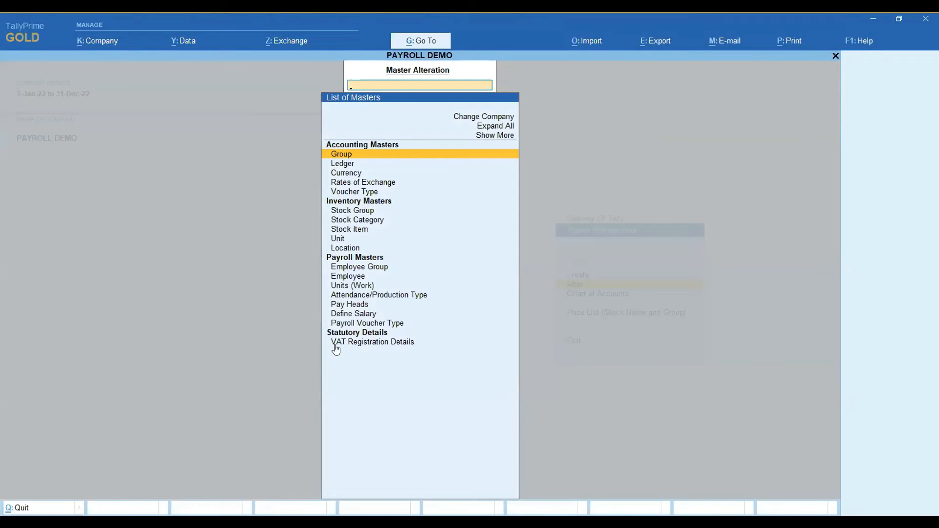
left_click(360, 319)
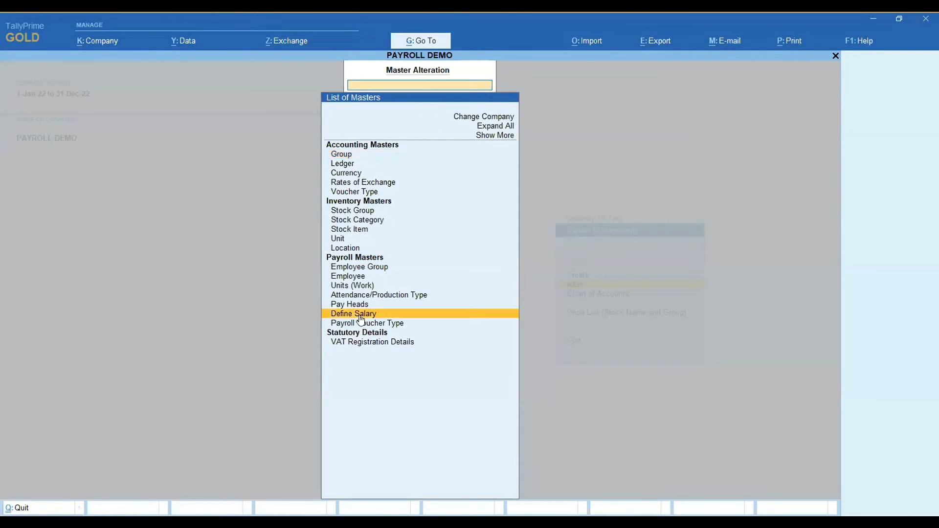
left_click(360, 319)
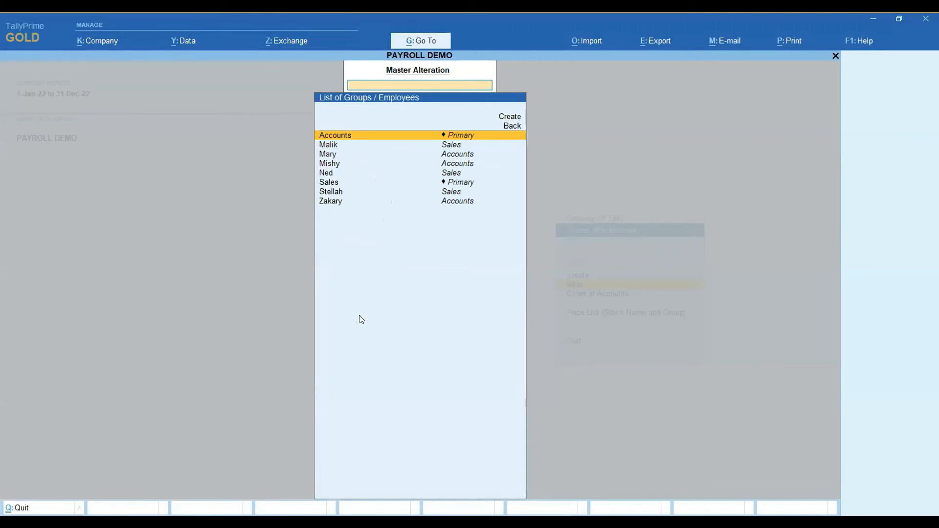
left_click(330, 166)
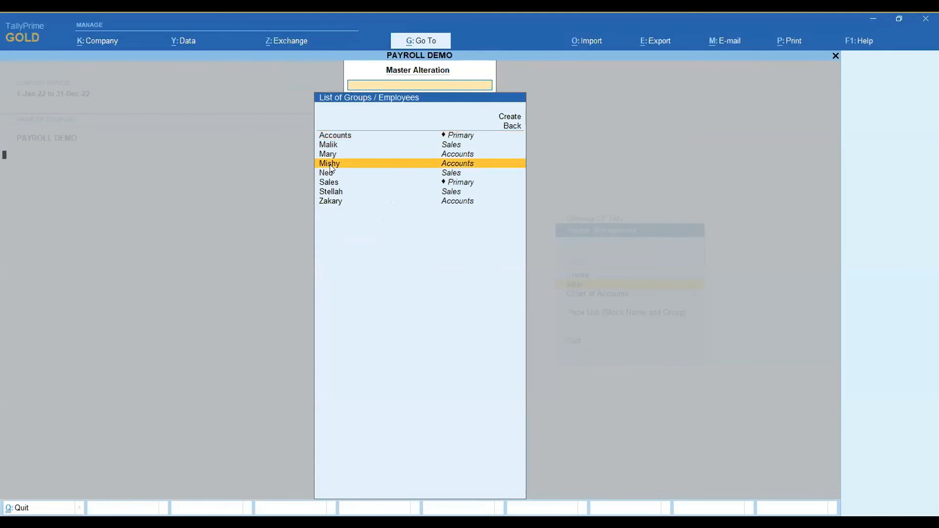
left_click(330, 166)
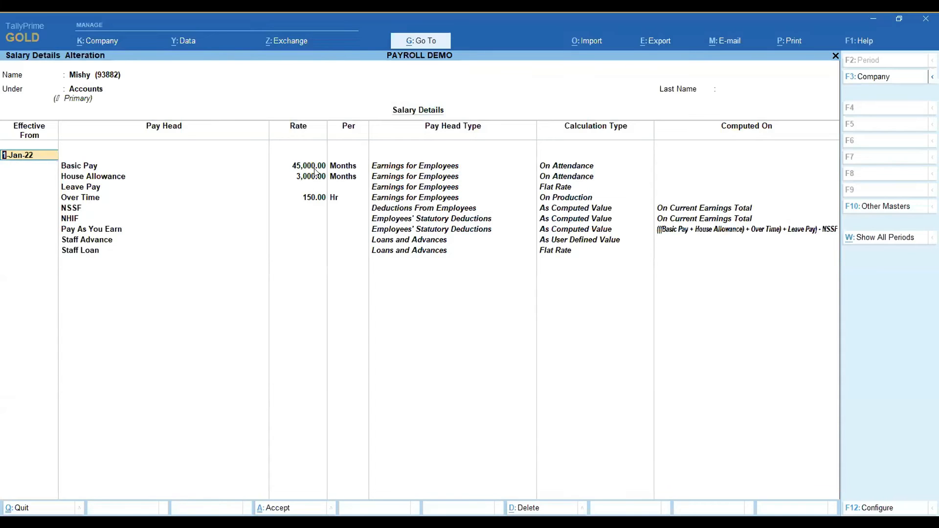
Add a salary revision effective 1-Sep-22 below the existing pay heads, using Copy From Parent Value.
left_click(70, 250)
key("Return")
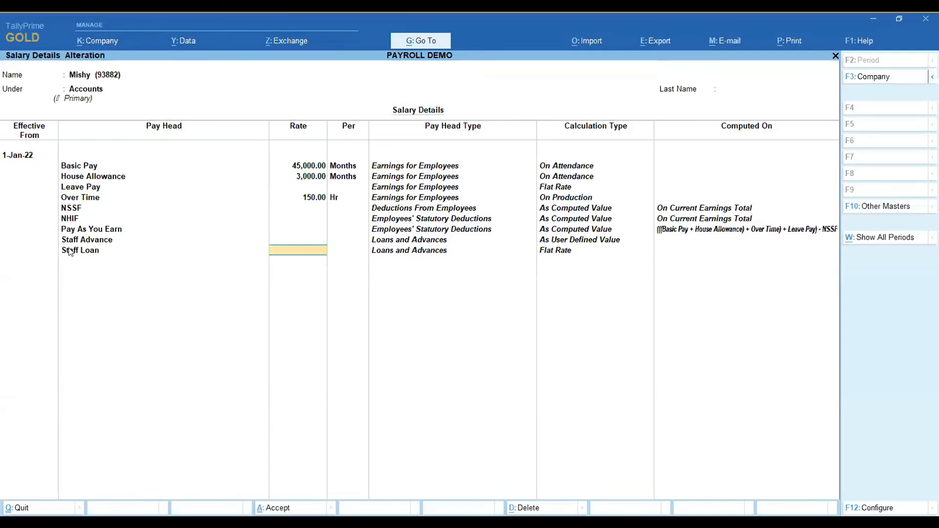
key("Return")
key("Return")
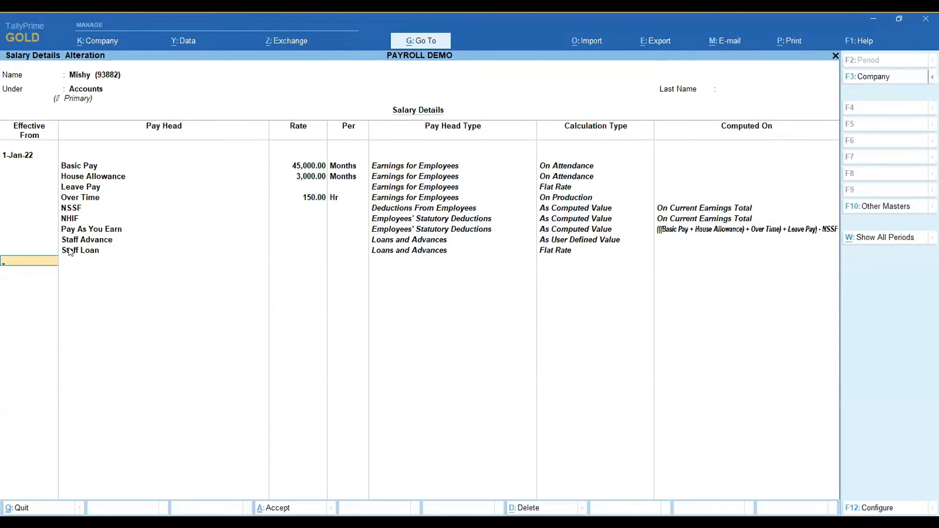
type("1.9.22")
key("Return")
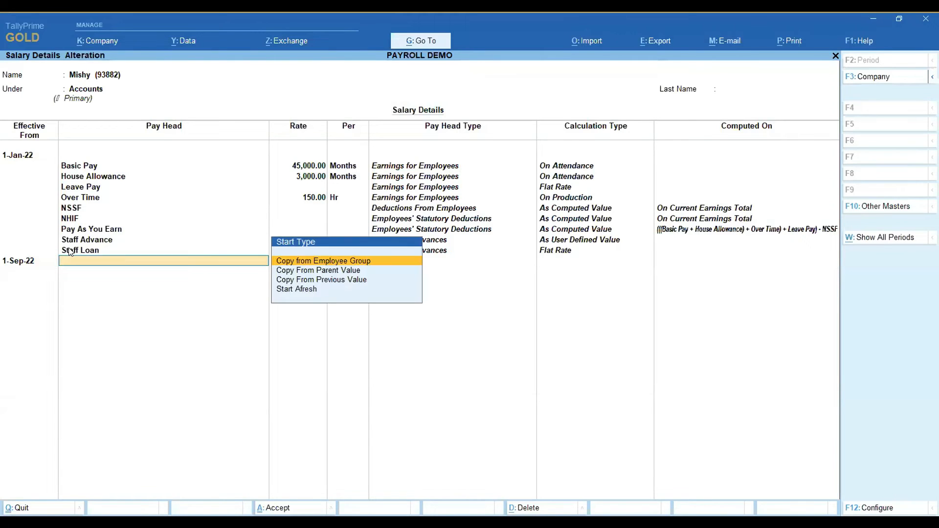
key("Down")
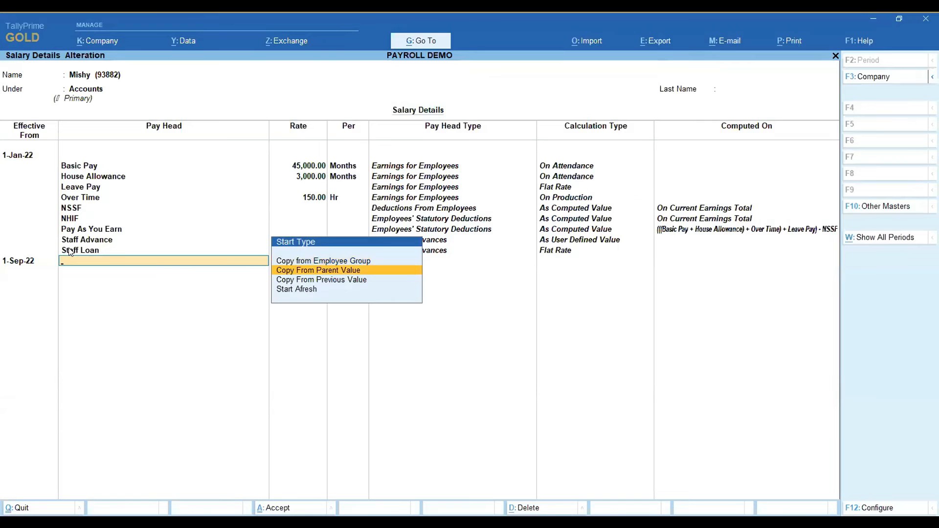
key("Return")
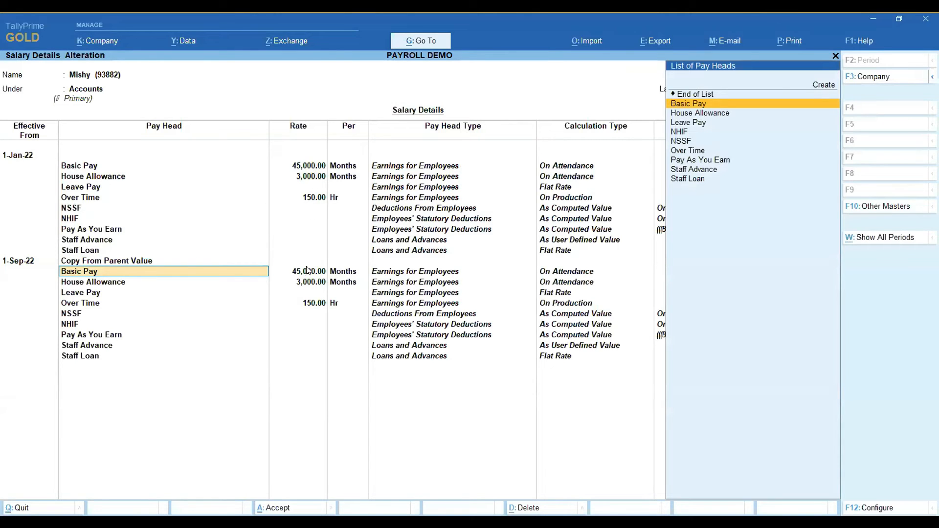
Set the Staff Loan rate in the 1-Sep-22 revision to 5,000 and end its pay head list.
left_click(98, 361)
key("Return")
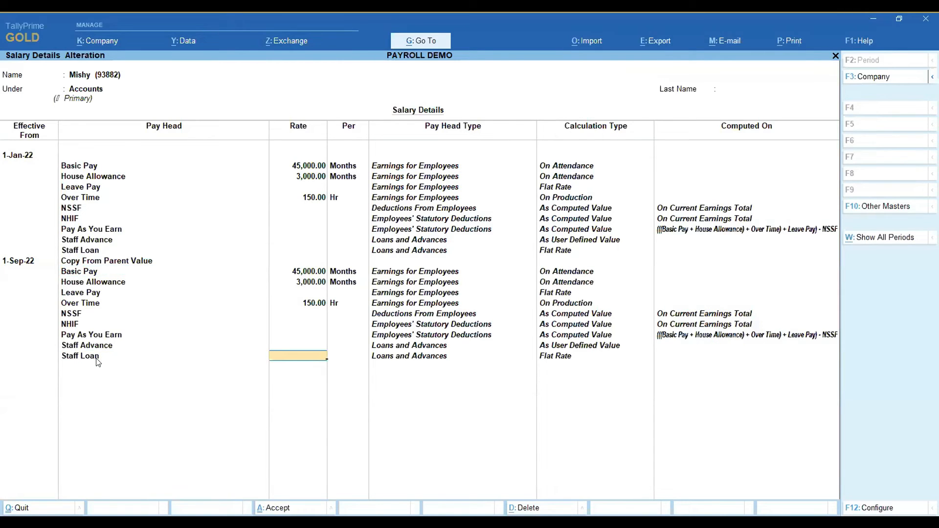
type("5000")
key("Return")
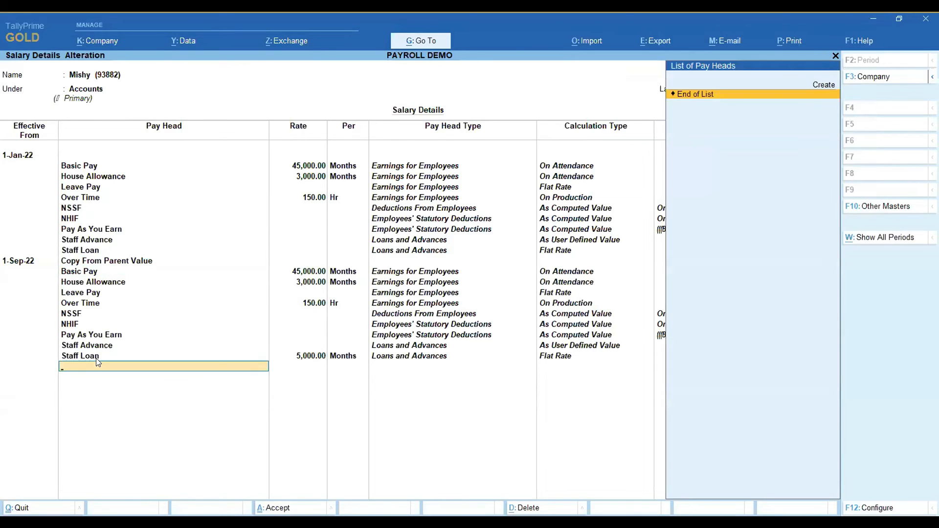
key("Return")
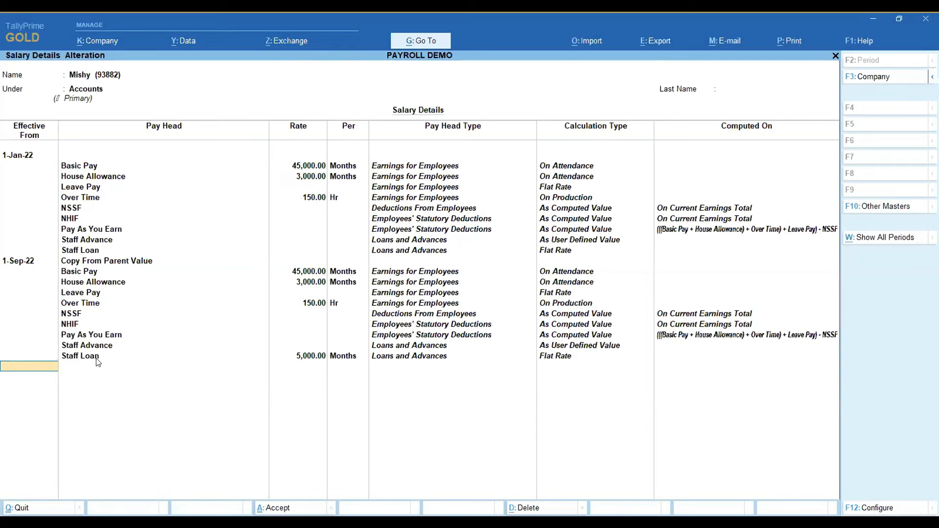
Add another salary revision effective 1-Dec-22, using Copy From Parent Value.
type("1.12.22")
key("Return")
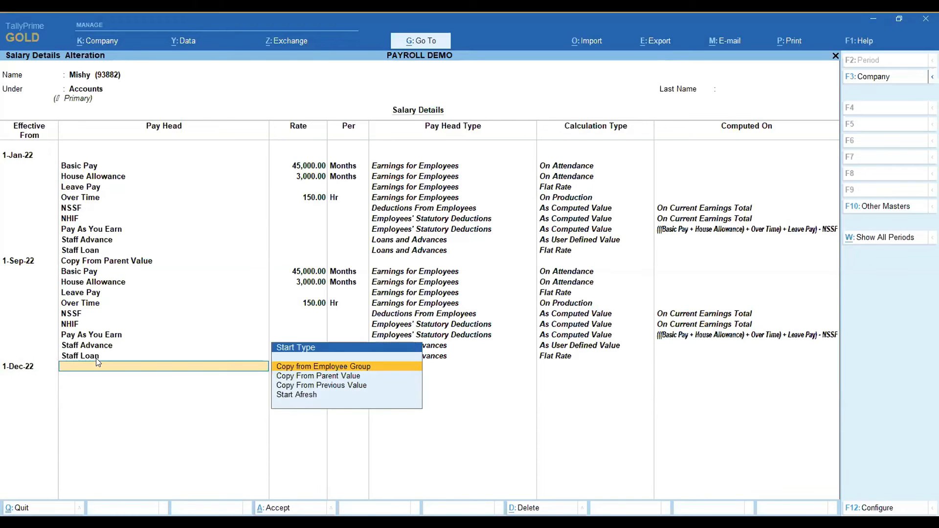
key("Down")
key("Return")
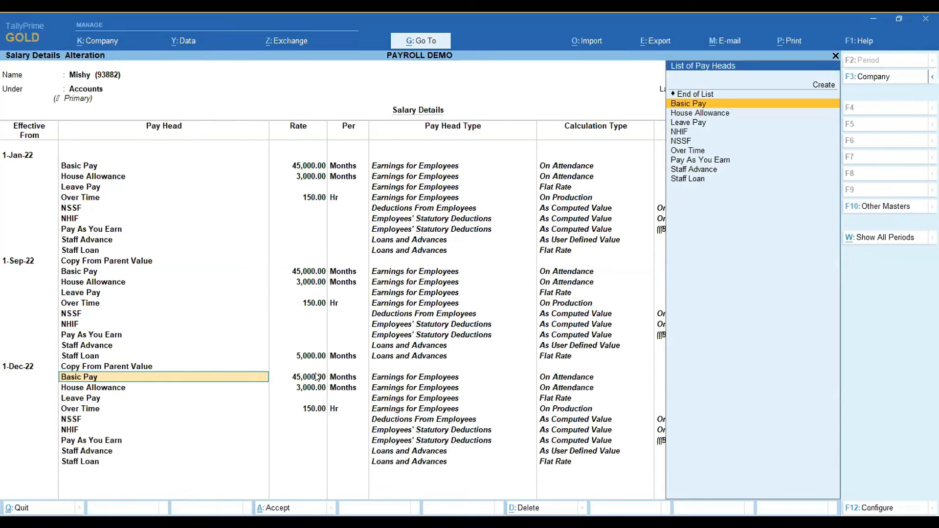
Leave the Staff Loan rate blank in the 1-Dec-22 revision, accept the salary details and return to the Gateway of Tally.
left_click(76, 462)
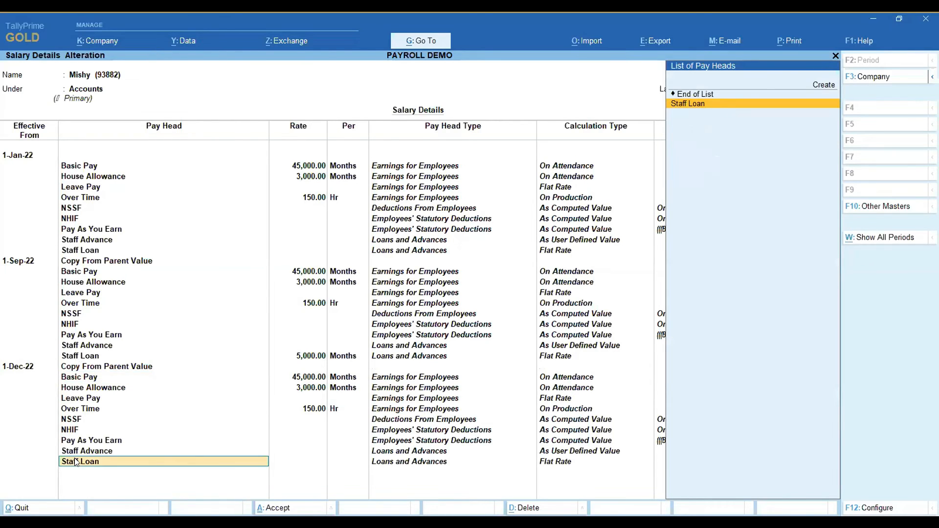
key("Return")
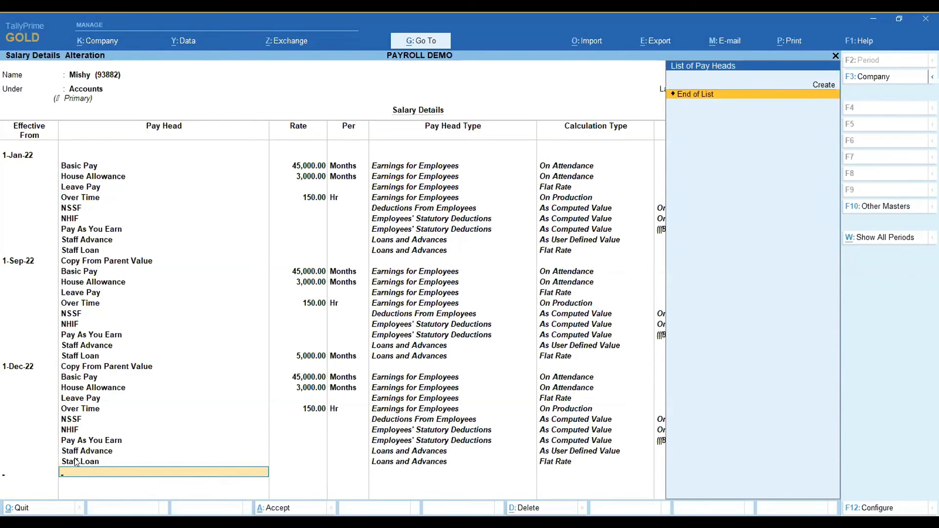
key("Return")
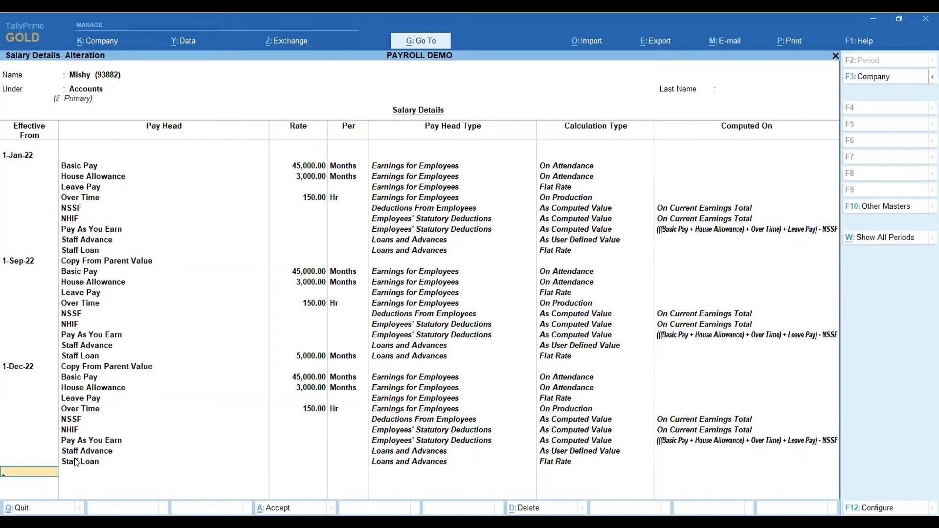
key("Return")
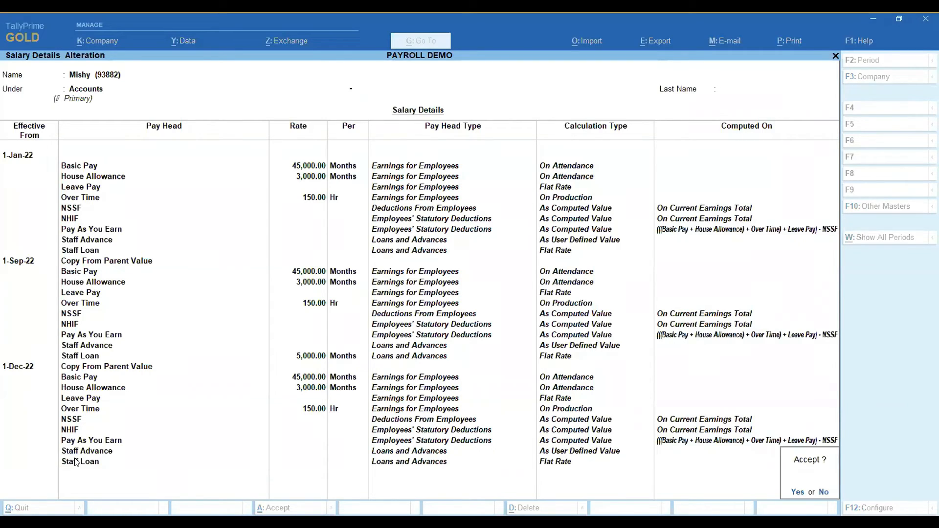
key("Return")
key("Escape")
key("Escape")
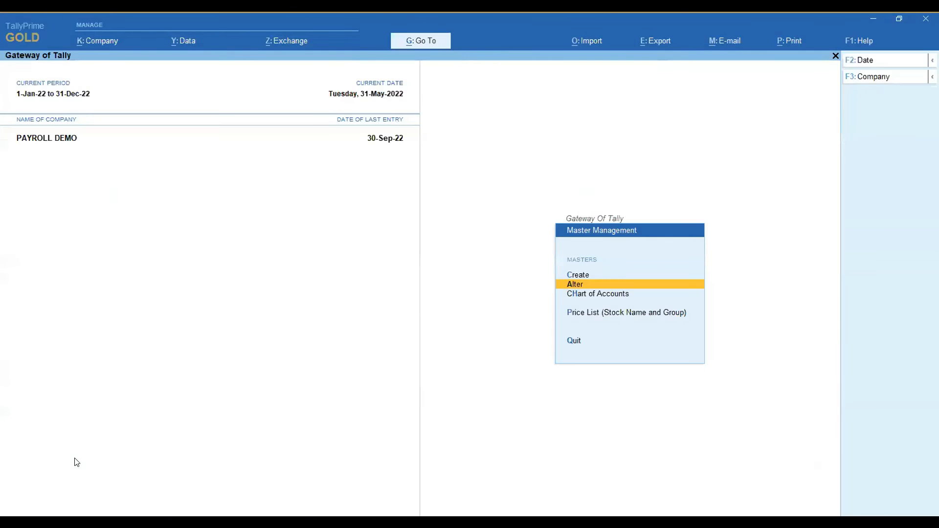
key("Escape")
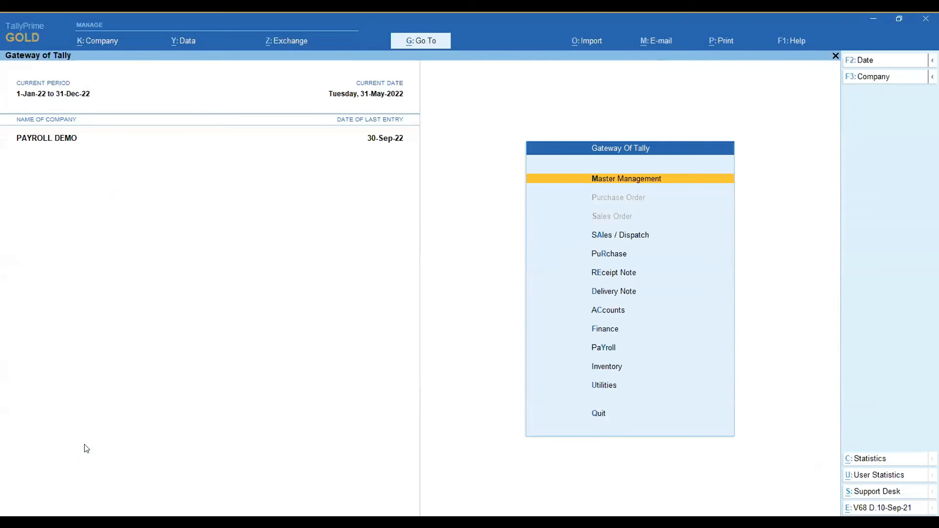
Start a payroll voucher dated 30-Sep-22.
left_click(606, 349)
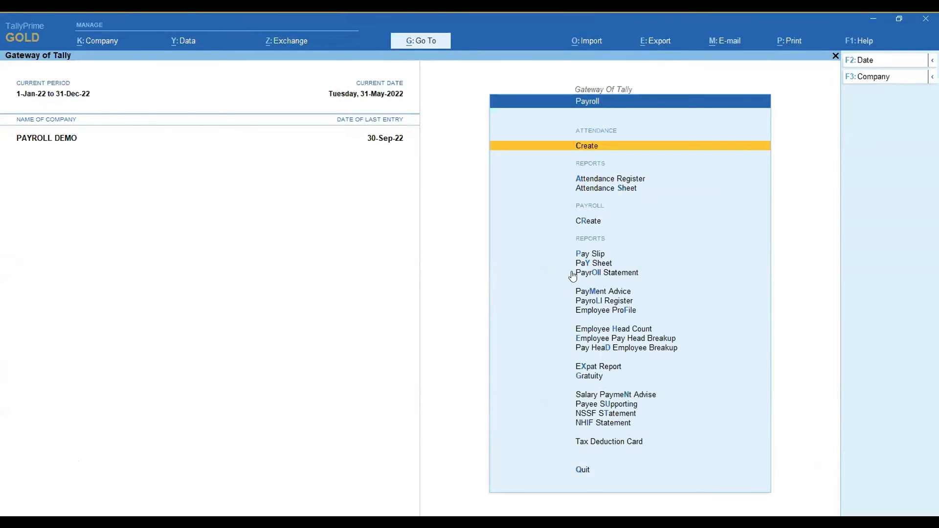
left_click(591, 223)
key("Return")
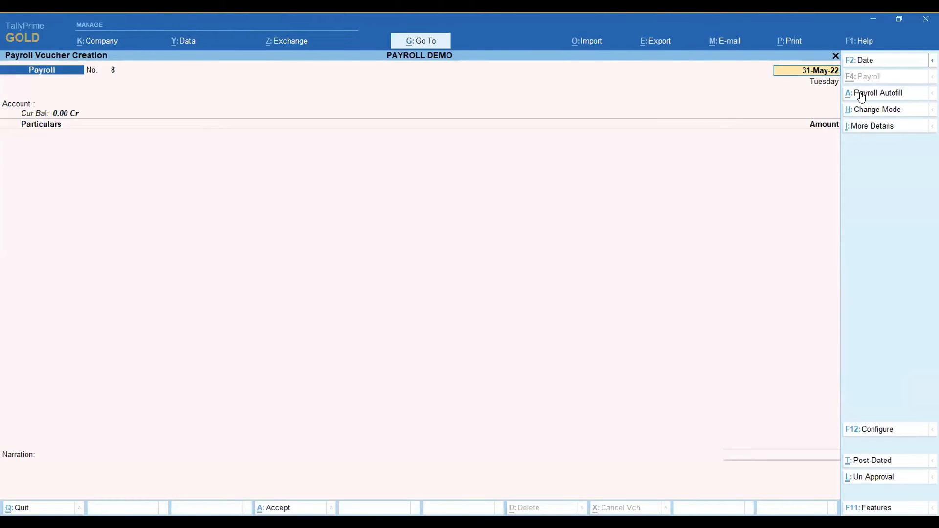
type("30.")
key("Return")
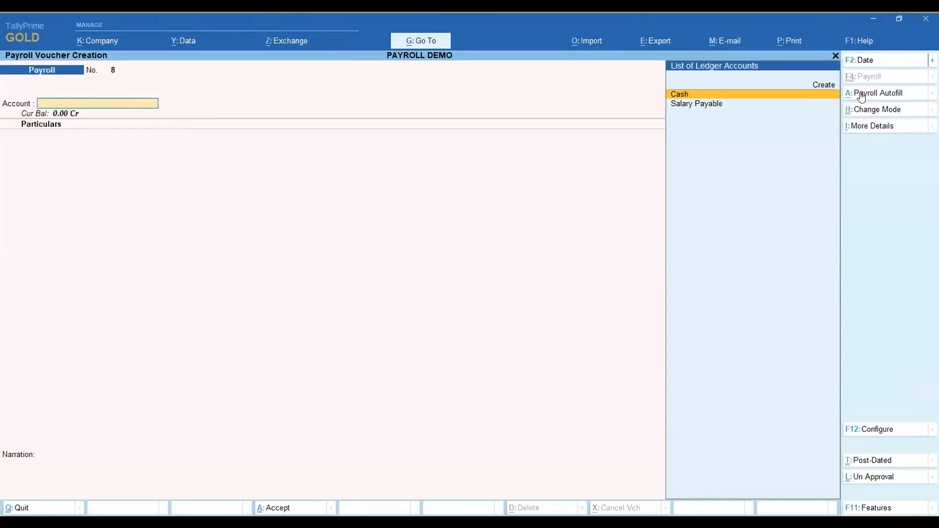
Start Payroll Autofill with the User Defined process for the period 1-9-2022 to 30-9-2022.
left_click(863, 97)
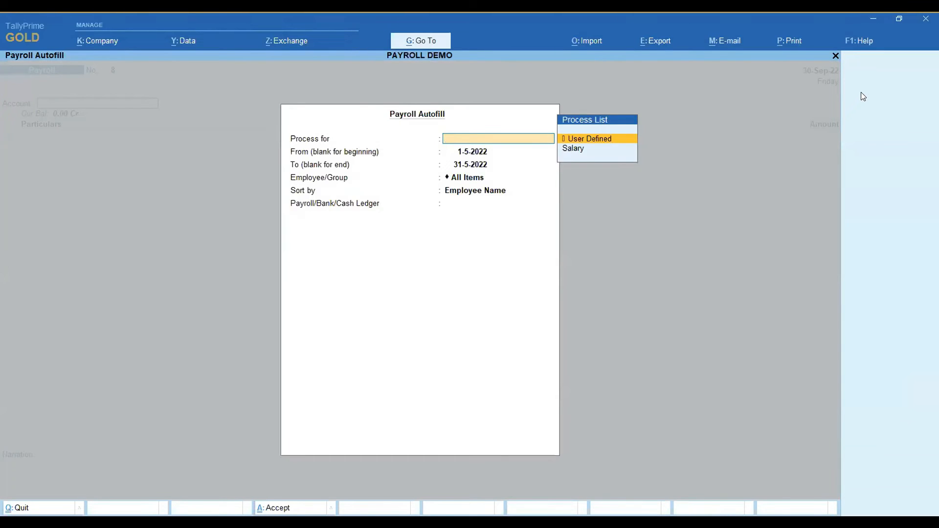
key("Return")
type("1-9")
key("Return")
type("30-9")
key("Return")
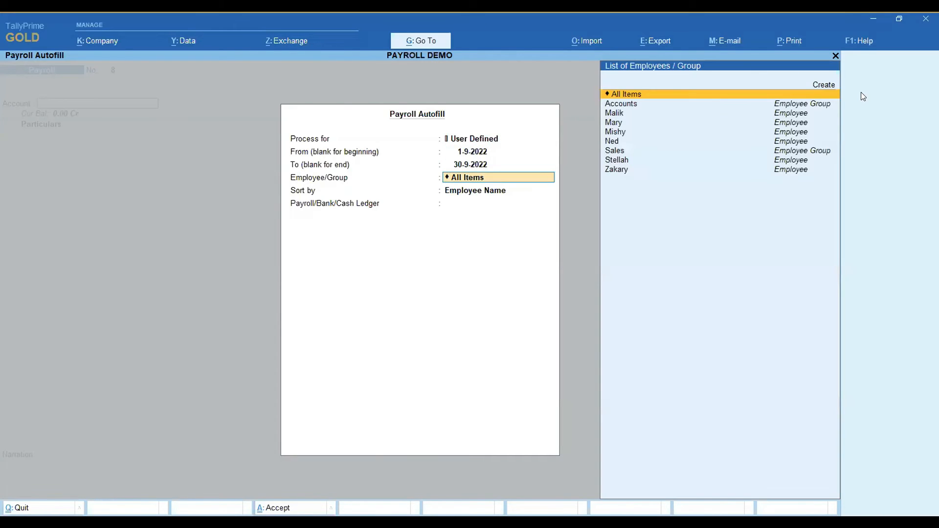
Autofill for the sixth entry in the employee/group list, sorted by Employee Name, with Salary Payable as the payroll ledger.
key("Down")
key("Down")
key("Down")
key("Down")
key("Down")
key("Down")
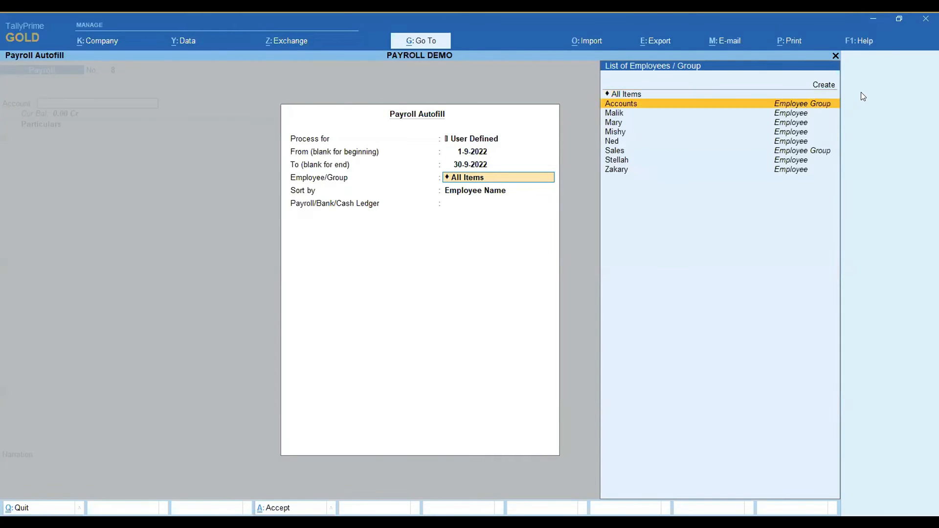
key("Down")
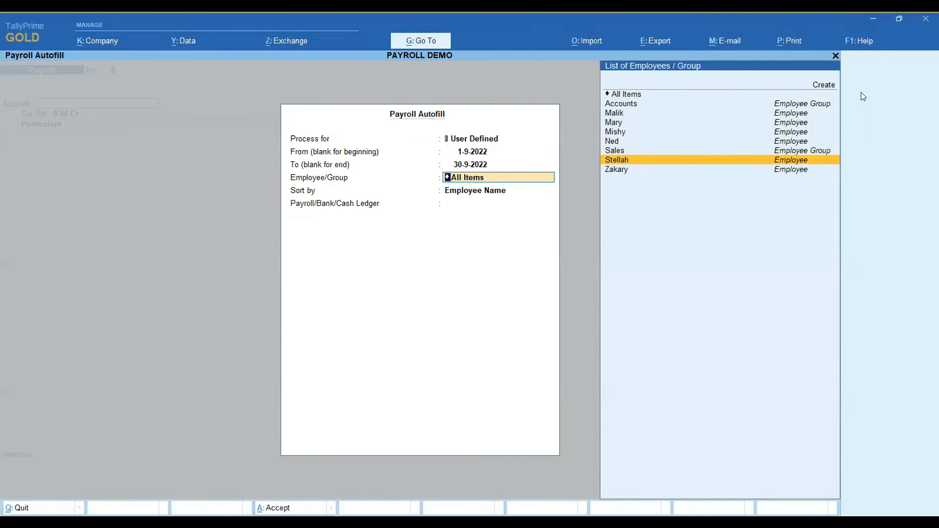
key("Up")
key("Up")
key("Return")
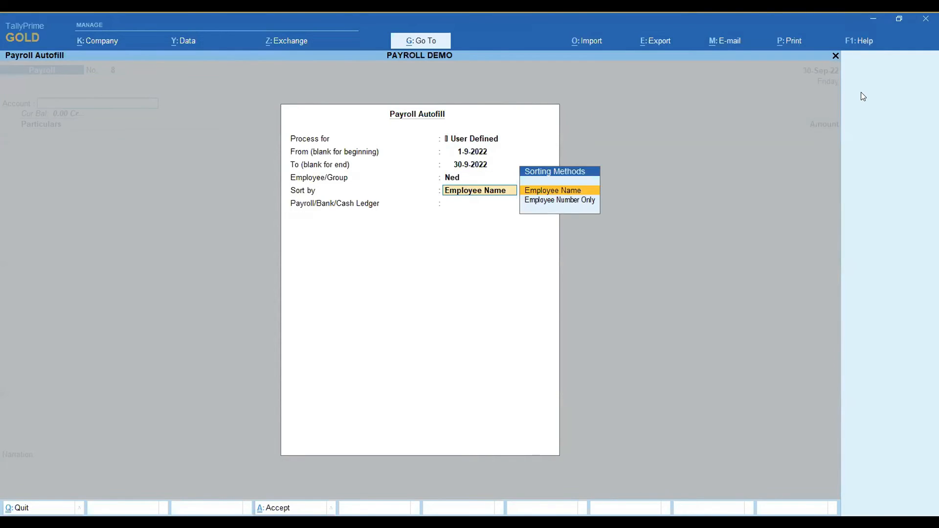
key("Return")
key("Down")
key("Return")
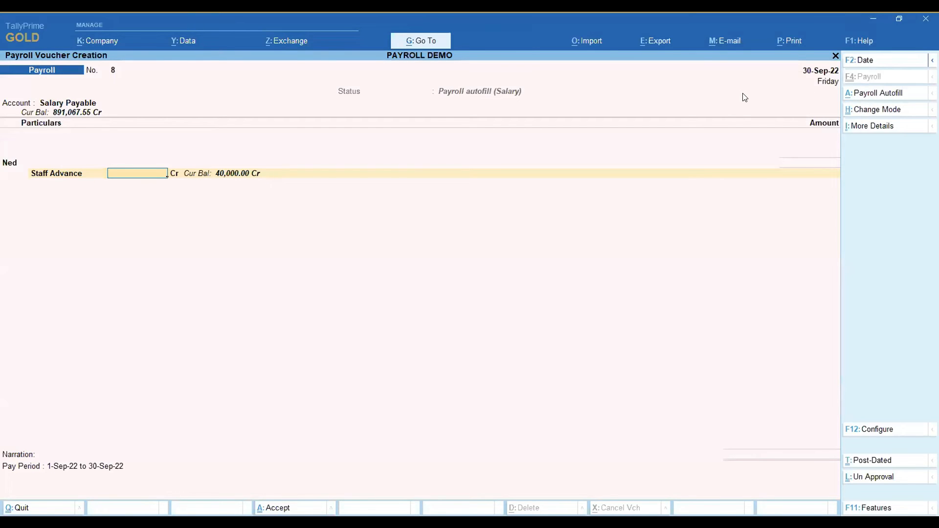
Enter a Staff Advance deduction of 5,000 for the employee and accept the payroll voucher with the prefilled narration.
type("50000")
key("BackSpace")
key("Return")
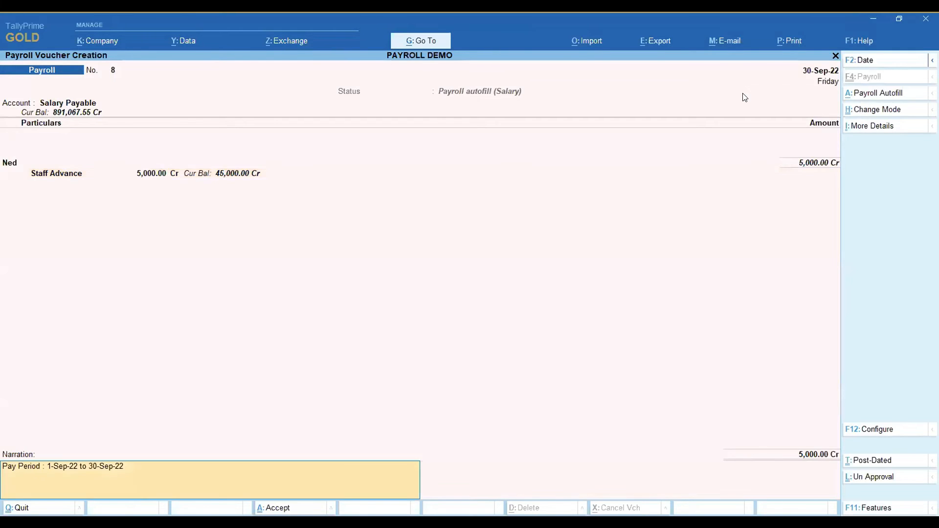
key("Return")
key("Return")
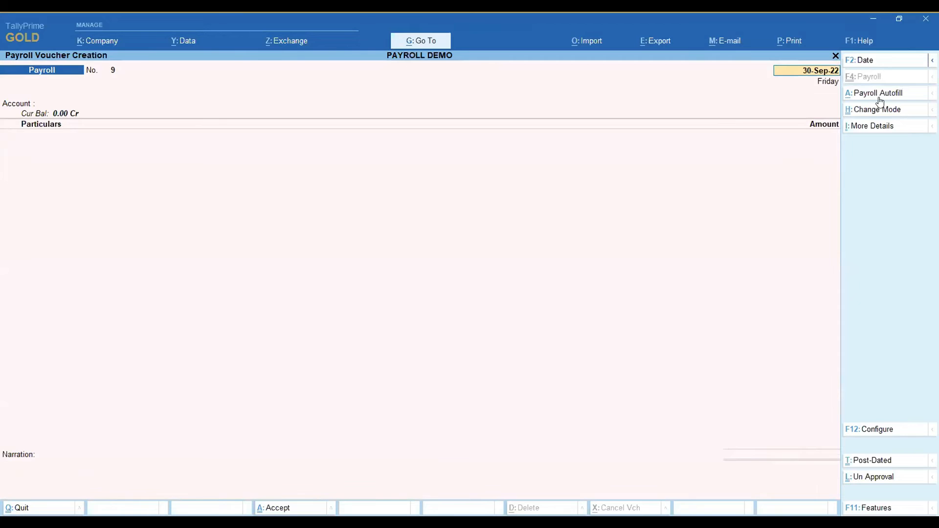
Abandon the blank voucher, start a fresh payroll voucher of type Payroll and open Payroll Autofill for it.
key("Escape")
key("y")
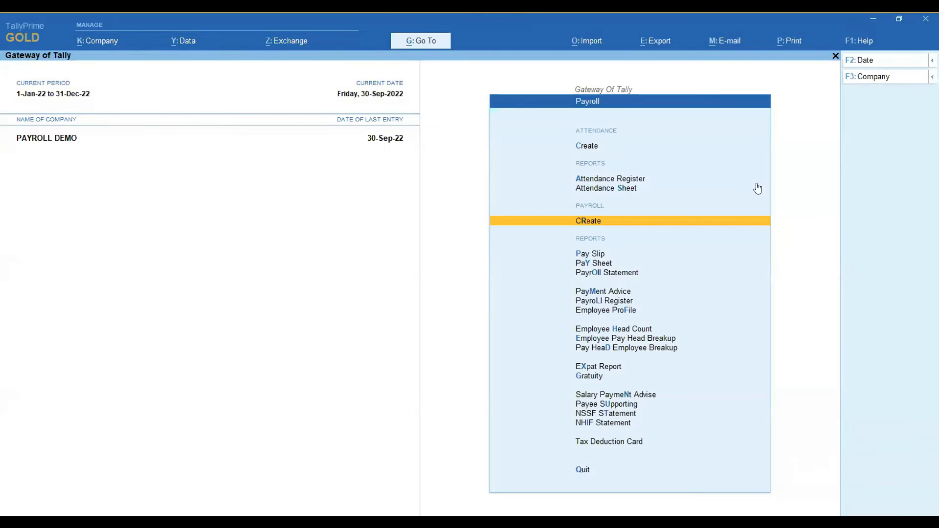
left_click(593, 223)
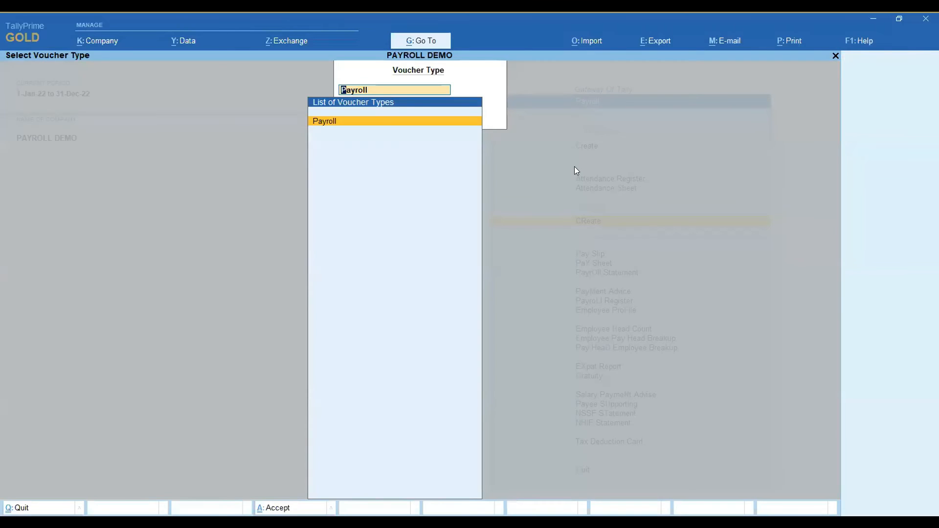
key("Return")
left_click(886, 92)
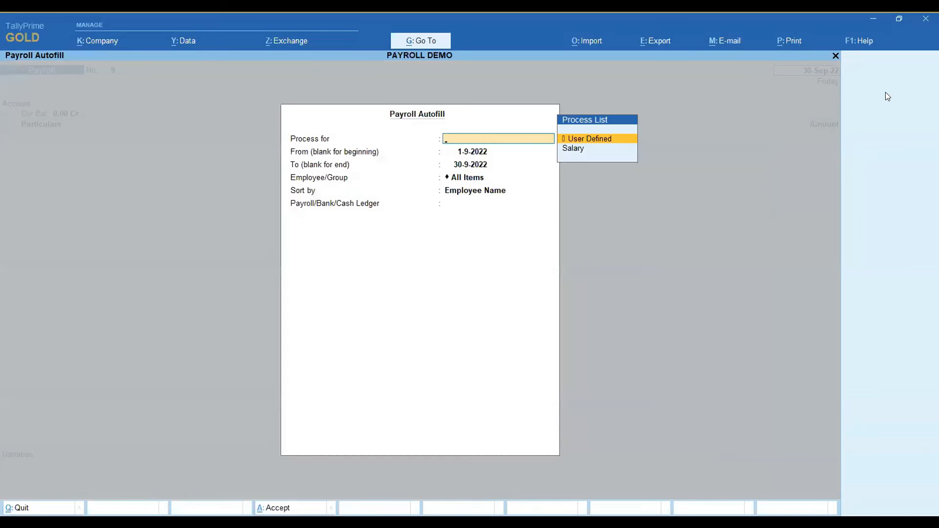
Autofill the Salary process for 1-9-2022 to 30-9-2022 for All Items, sorted by Employee Name, with Salary Payable as the payroll ledger.
key("Down")
key("Return")
key("Return")
key("Return")
key("Return")
key("Return")
key("Return")
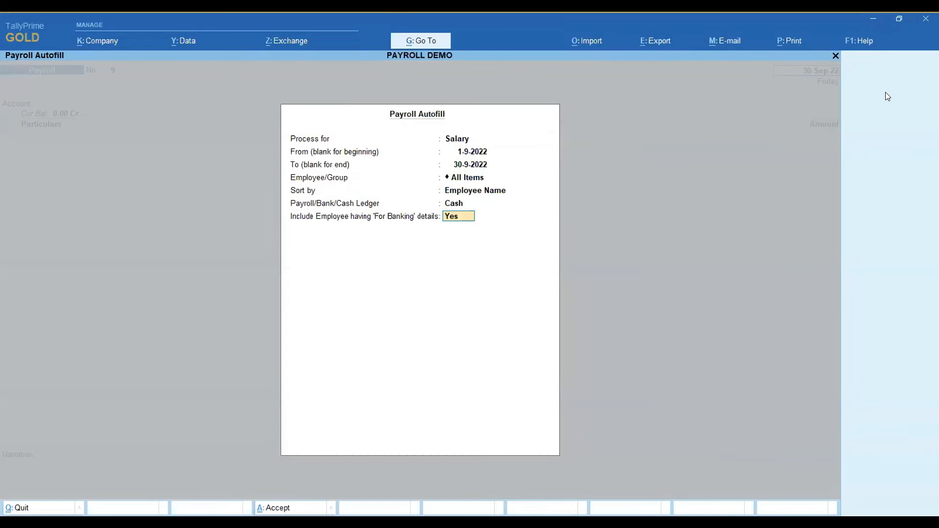
key("BackSpace")
key("Down")
key("Return")
key("Return")
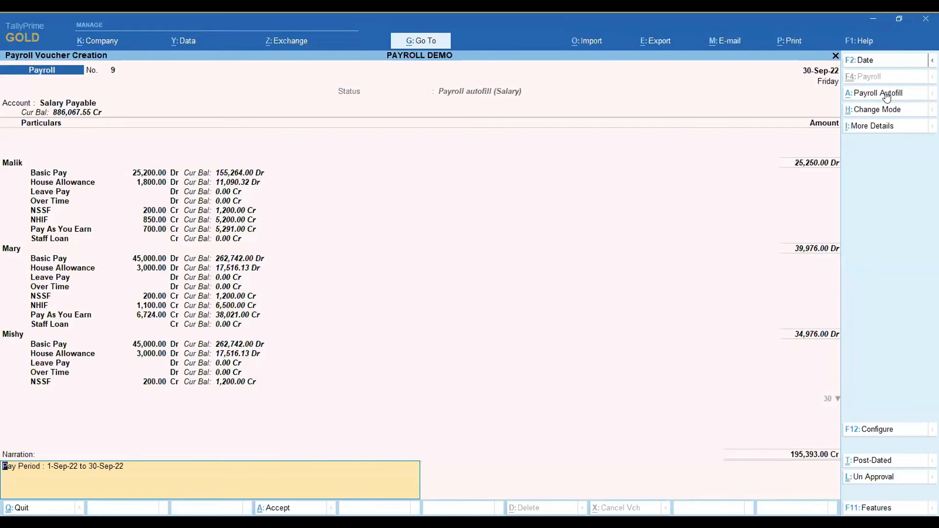
Accept the autofilled salary voucher with its prefilled narration and leave payroll voucher creation.
key("Return")
key("y")
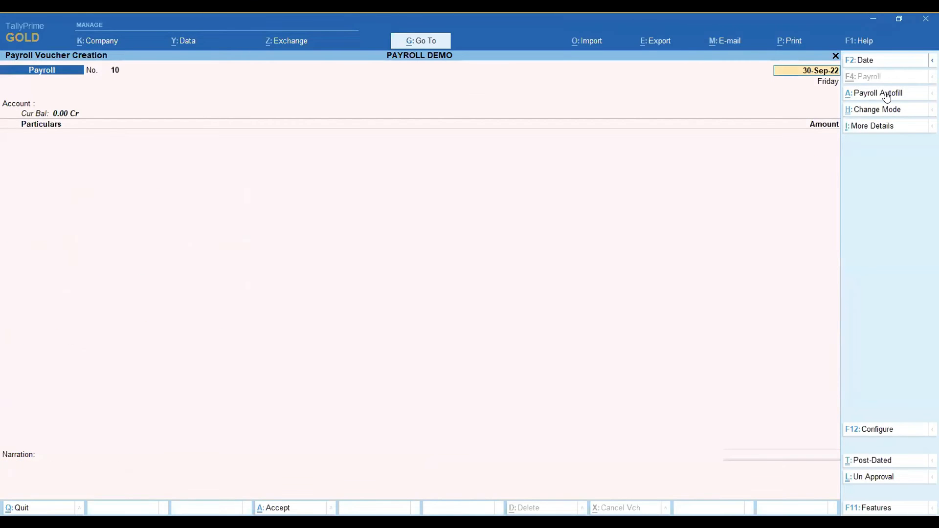
key("Escape")
key("y")
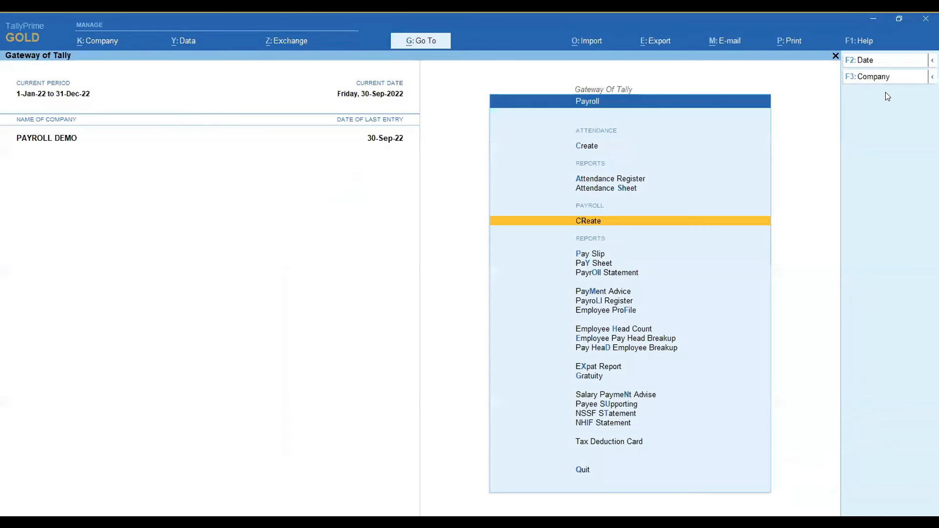
Open the Pay Sheet report for All Items.
key("Down")
key("Down")
key("Return")
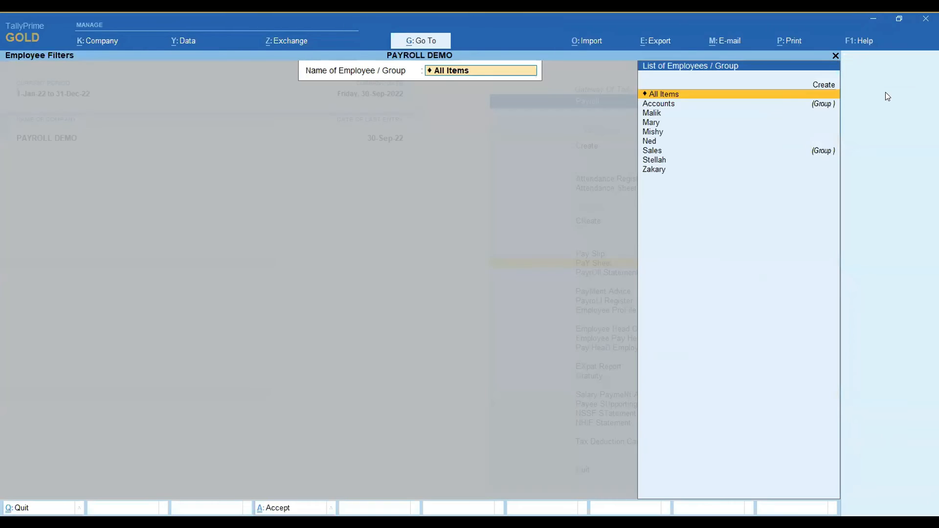
key("Return")
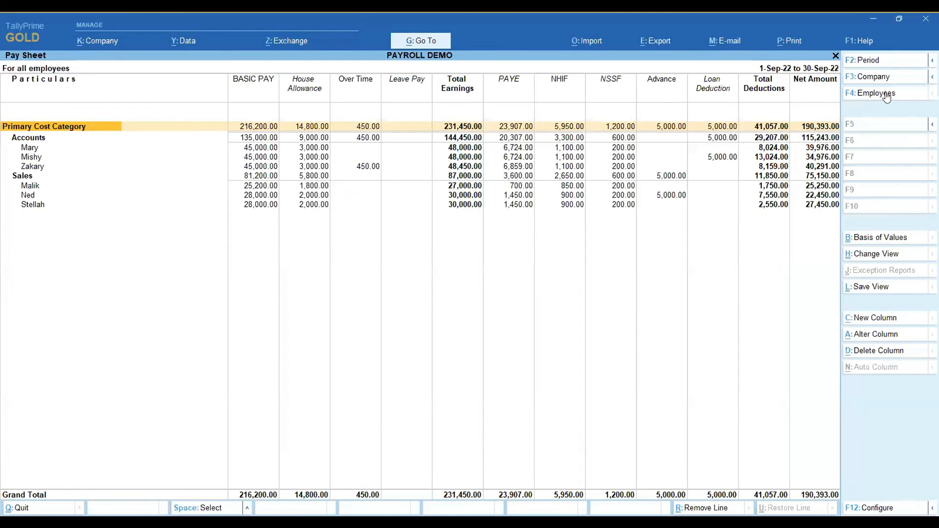
Examine the loan deduction, overtime and basic pay figures of the Accounts and Sales employees in the pay sheet, then close the report.
left_click(23, 148)
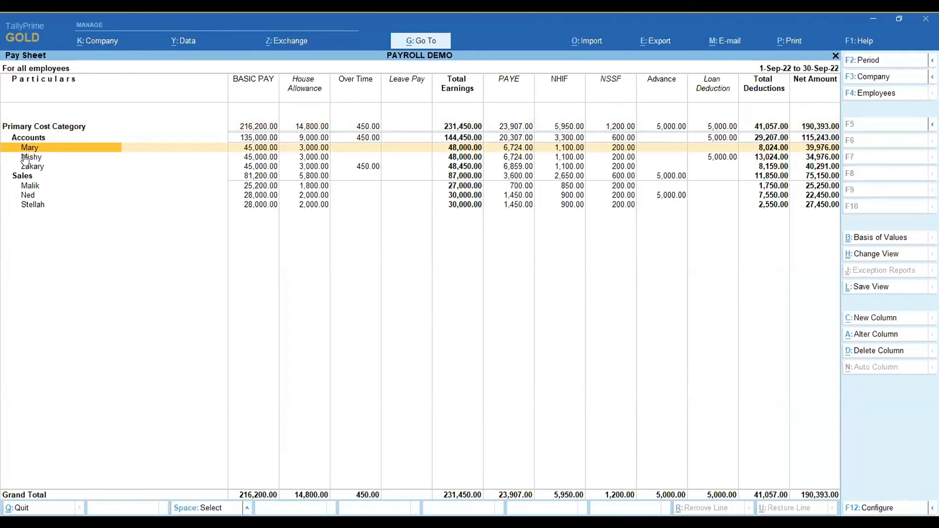
left_click(25, 158)
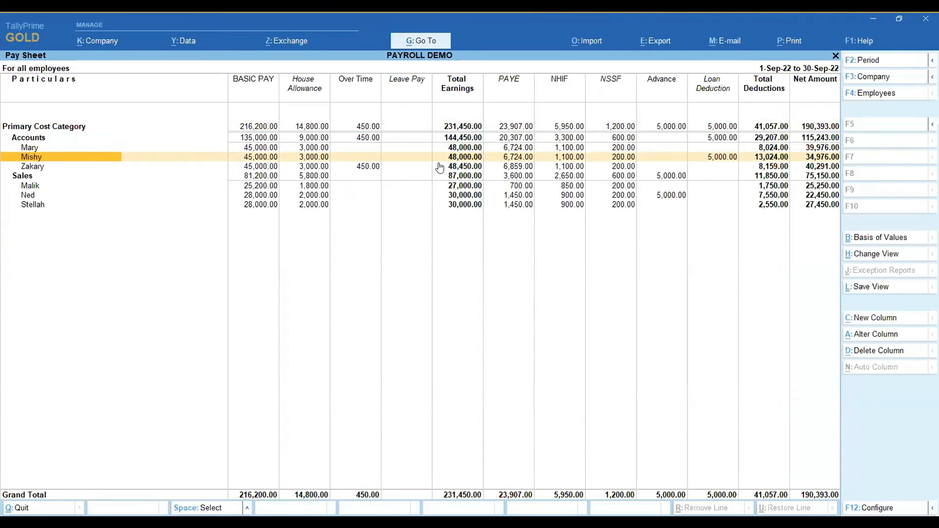
left_click(722, 161)
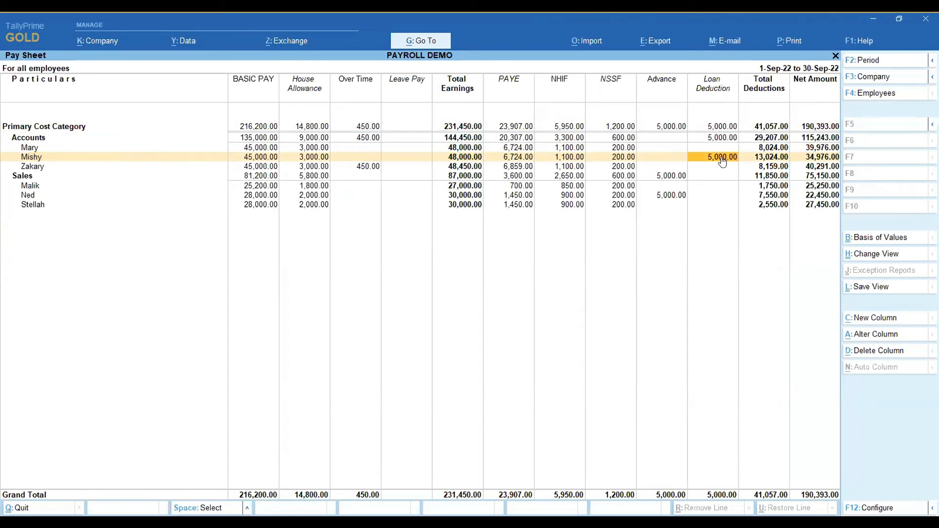
left_click(31, 168)
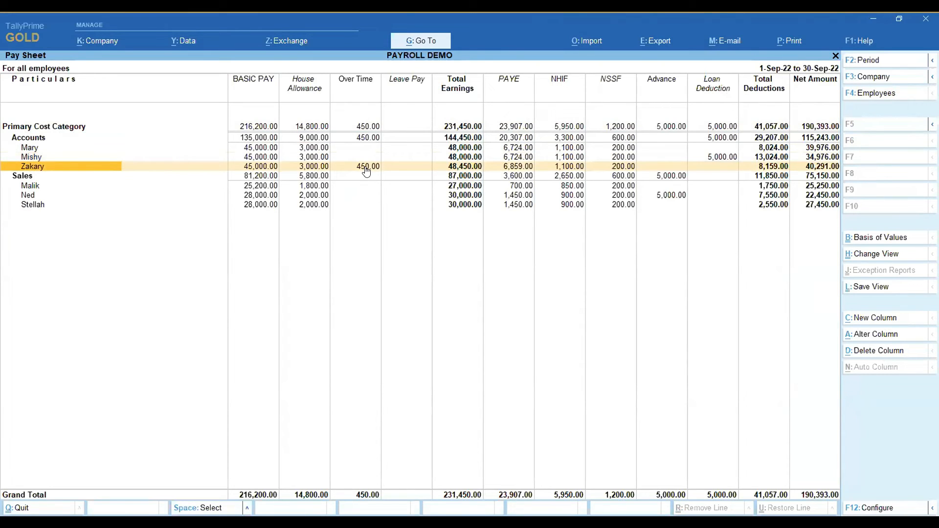
left_click(365, 169)
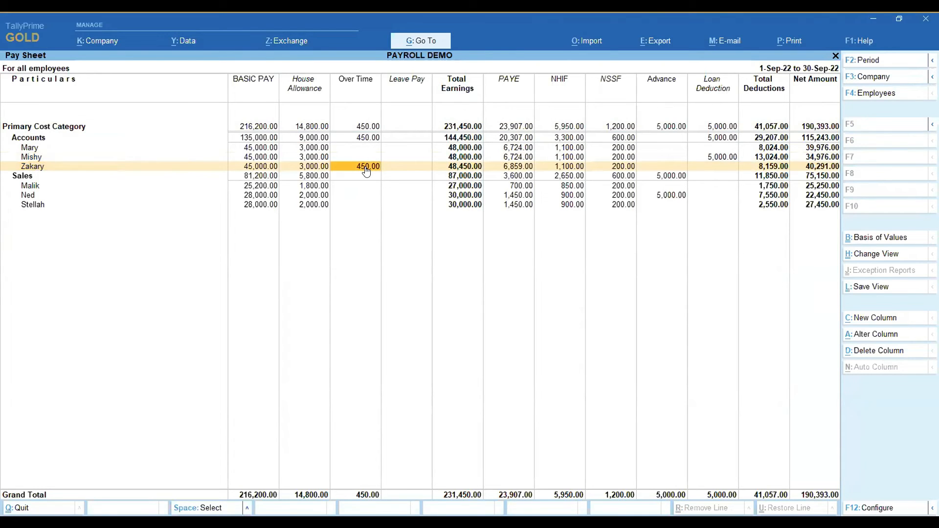
left_click(34, 186)
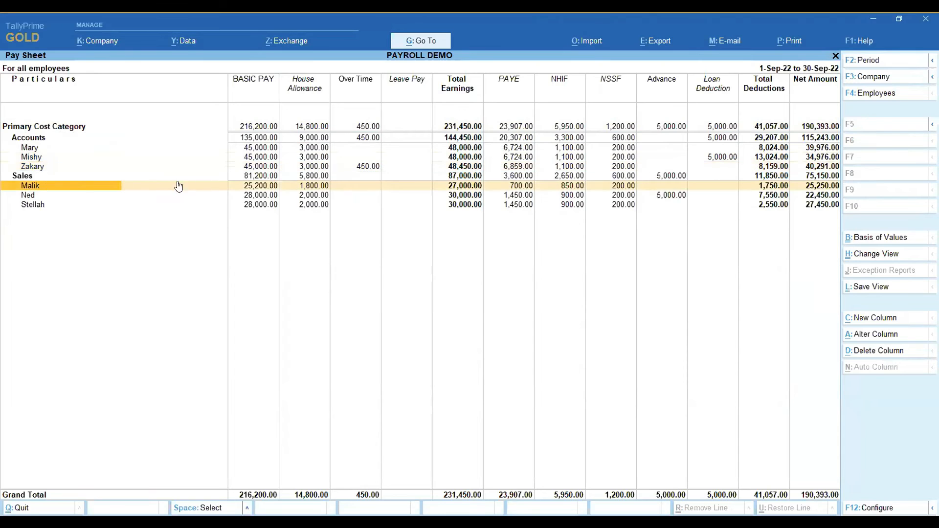
left_click(251, 190)
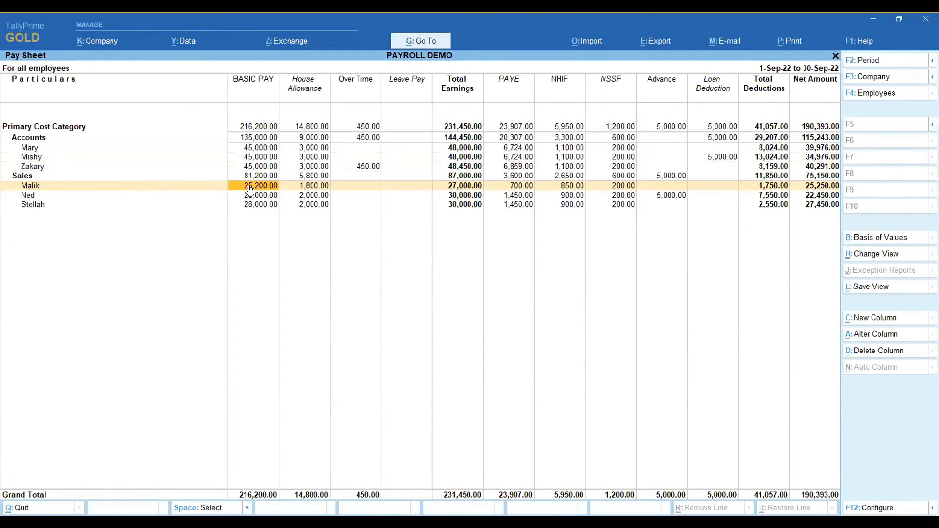
left_click(29, 207)
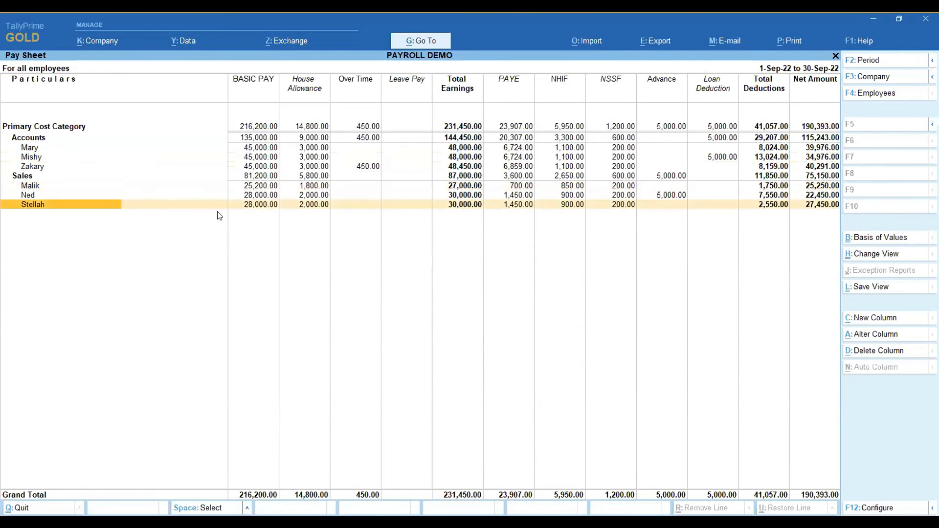
left_click(268, 207)
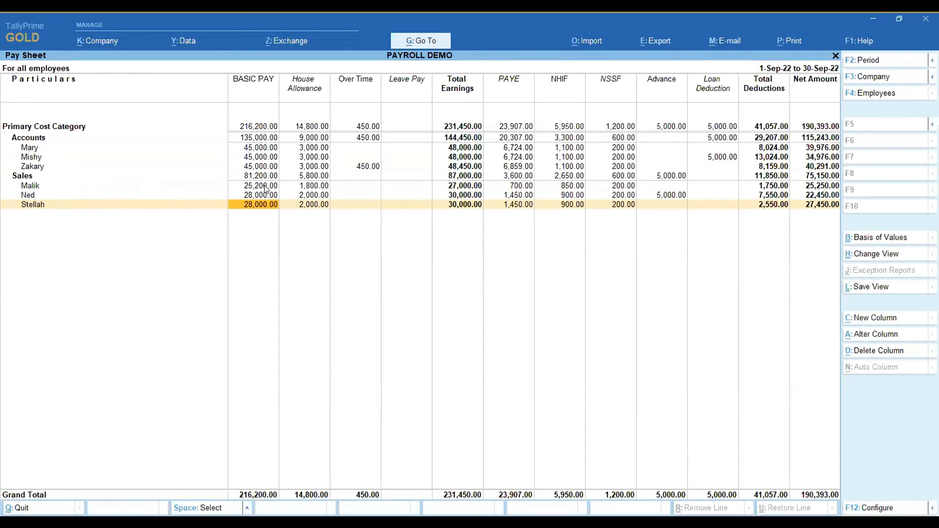
left_click(265, 189)
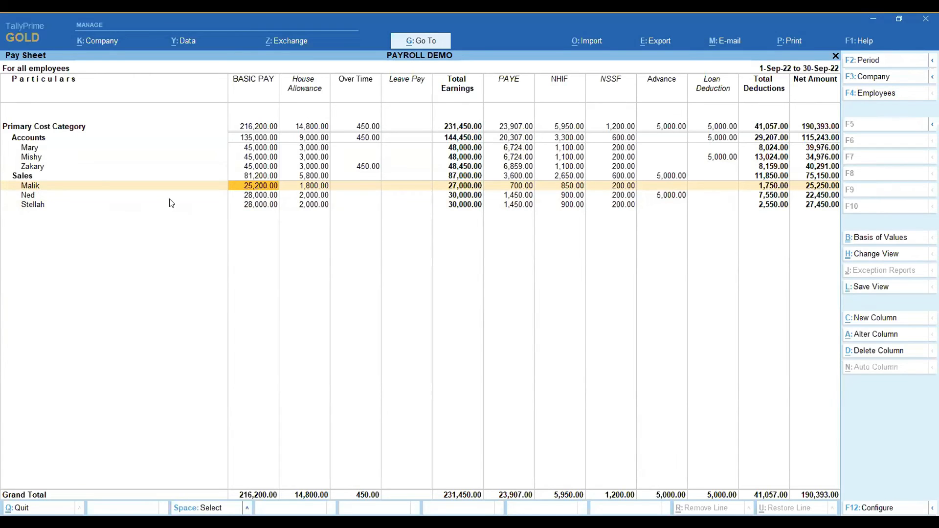
left_click(253, 206)
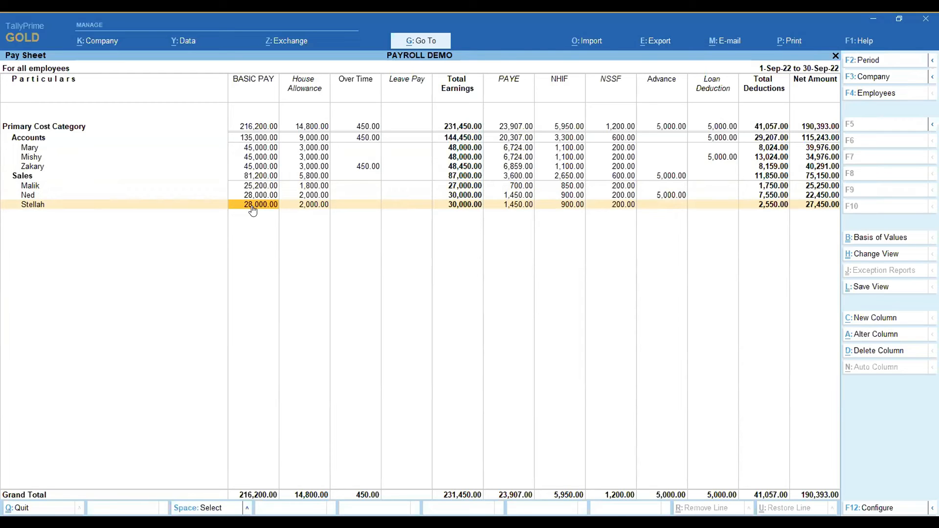
key("Escape")
key("Escape")
key("Escape")
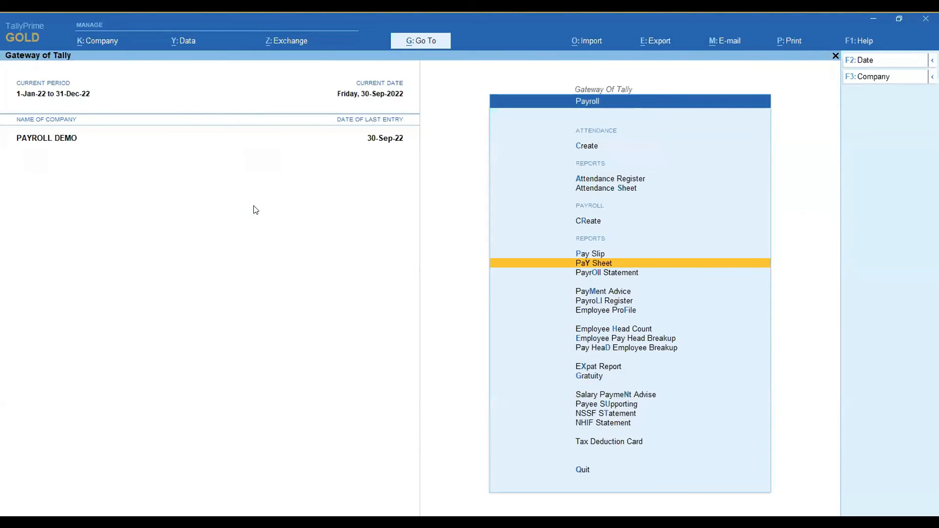
View the Payee Supporting report and the NSSF Statement.
key("Down")
key("Down")
key("Down")
key("Down")
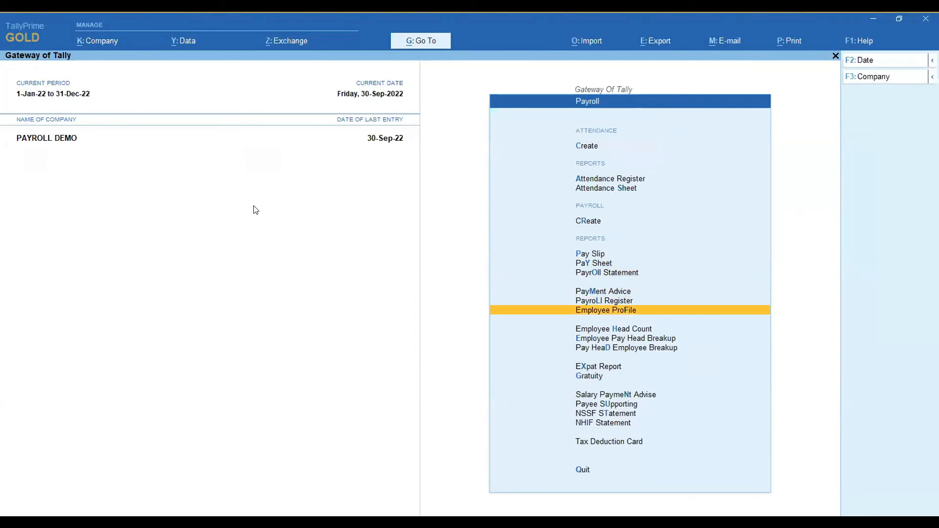
left_click(602, 405)
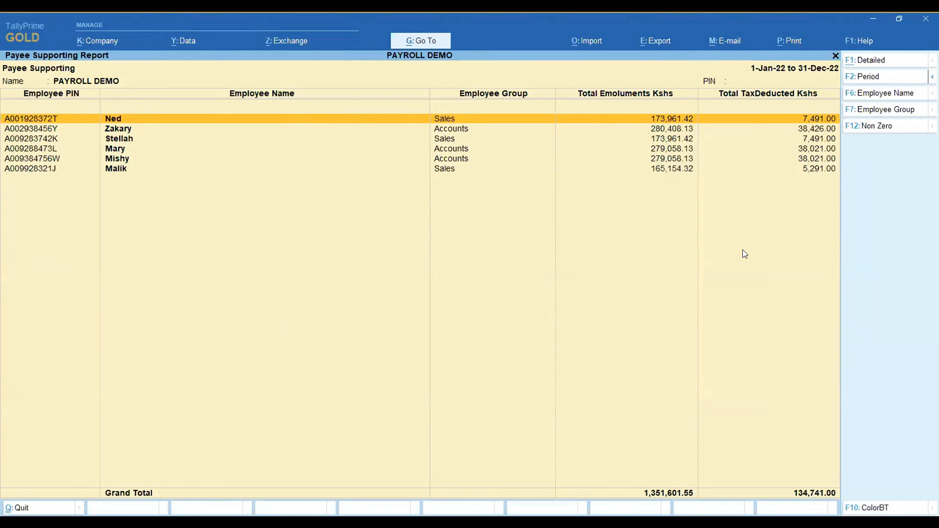
key("Escape")
key("Down")
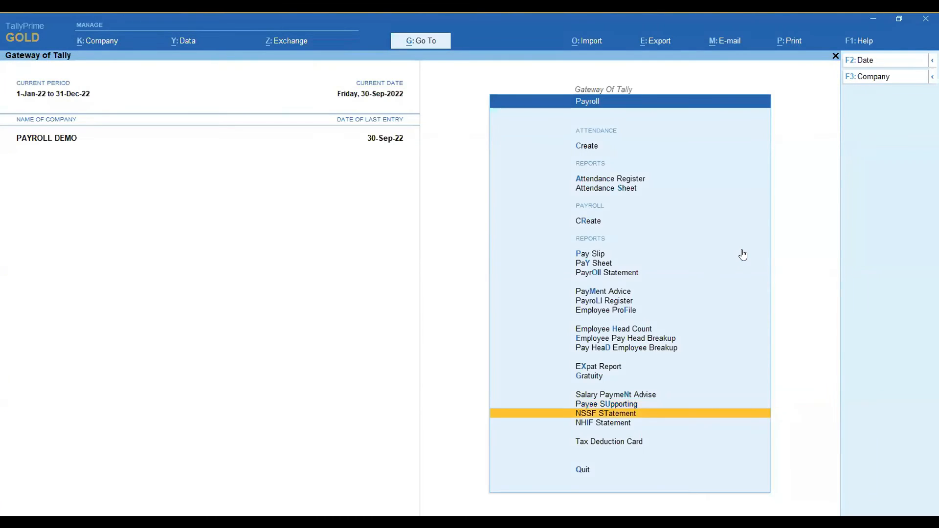
key("Return")
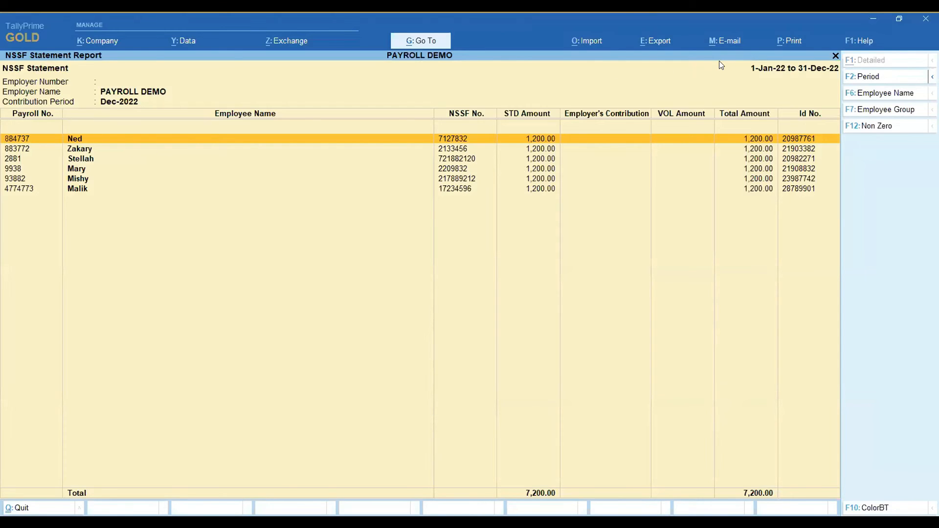
key("Escape")
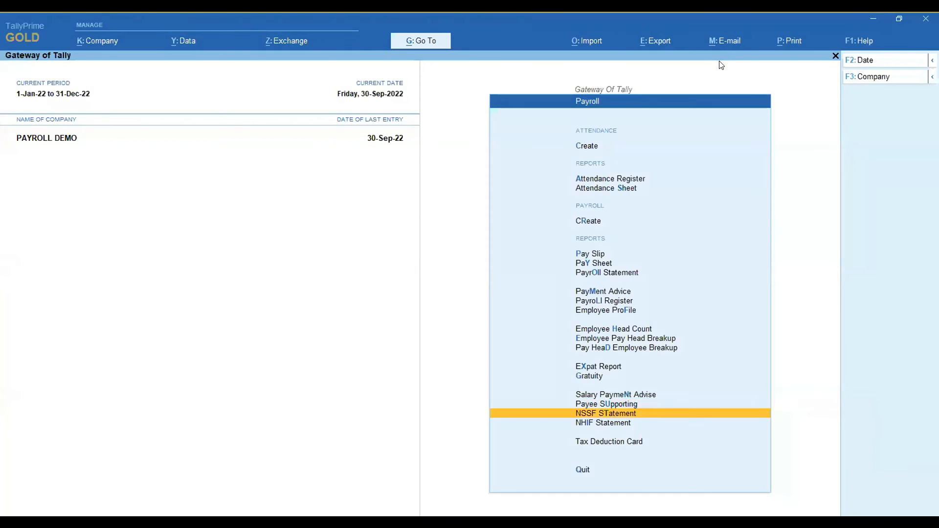
View the NHIF Statement with its period set to 1-Sep-22 to 30-Sep-22.
key("Down")
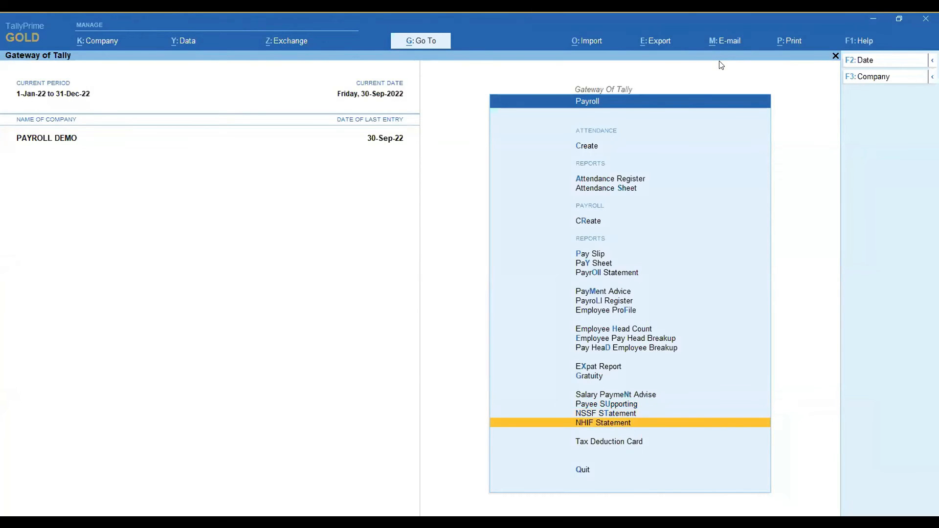
key("Return")
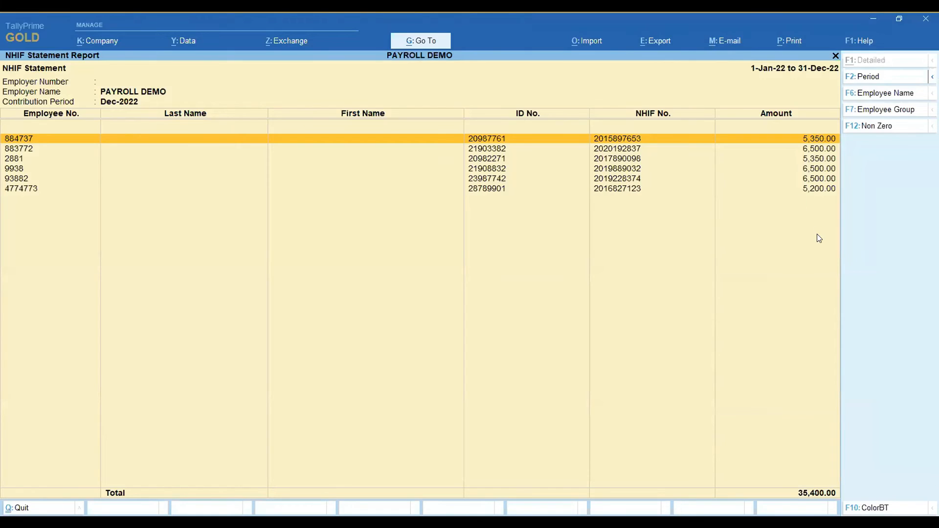
left_click(870, 77)
type("sept")
key("Return")
type("sept")
key("Return")
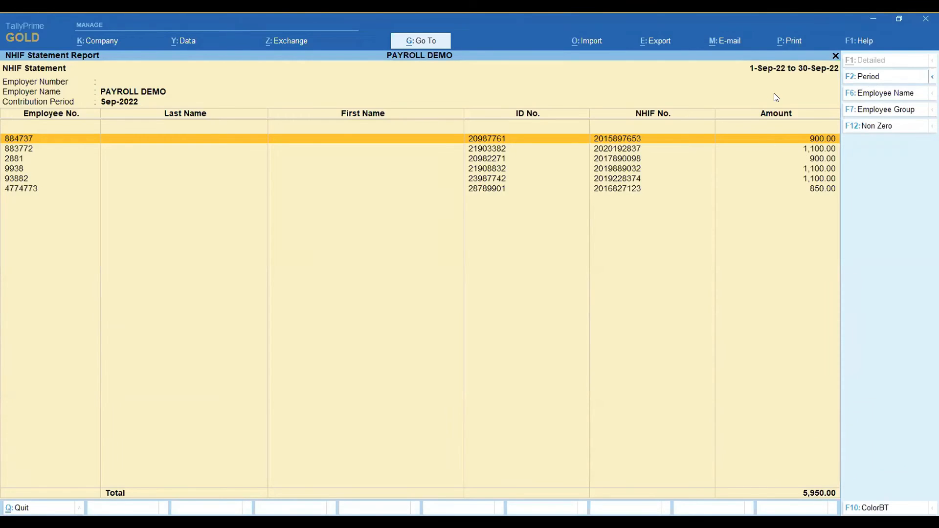
key("Escape")
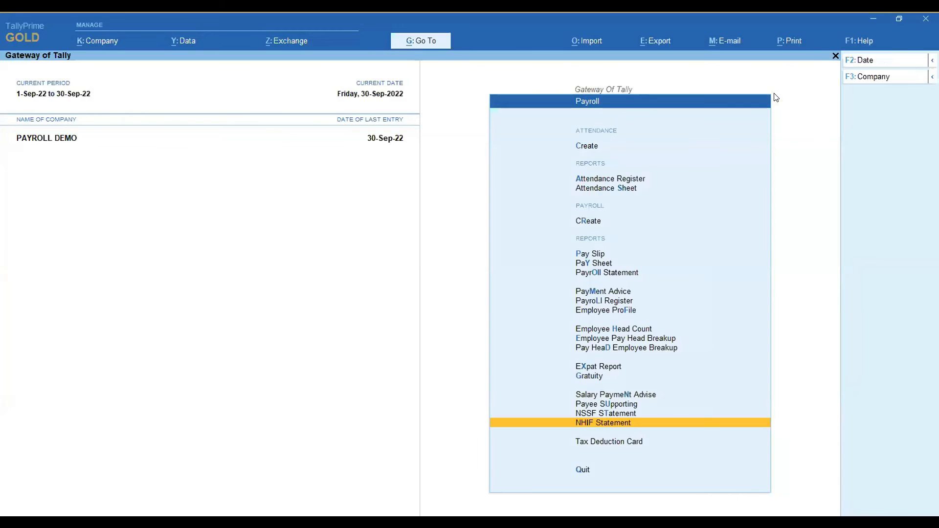
View the employee breakup of the NHIF pay head.
key("Up")
key("Up")
key("Up")
key("Up")
key("Up")
key("Up")
key("Up")
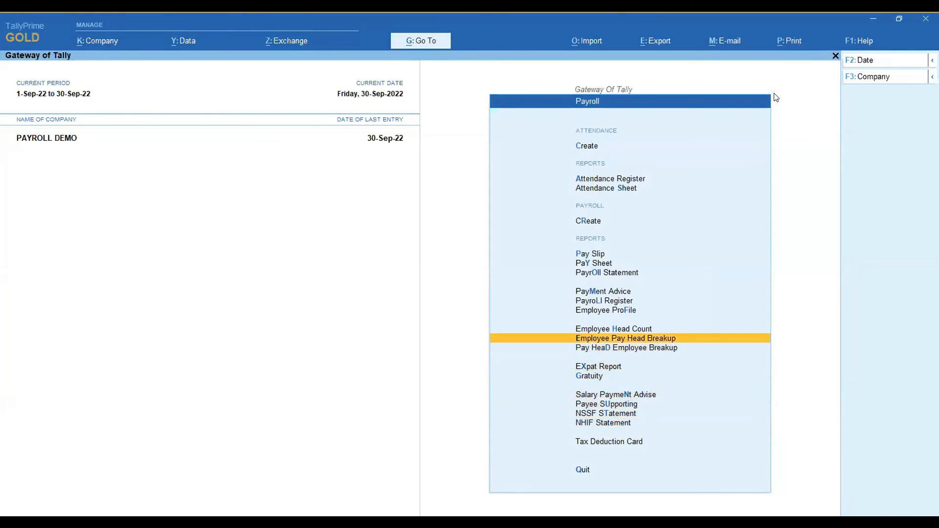
key("Return")
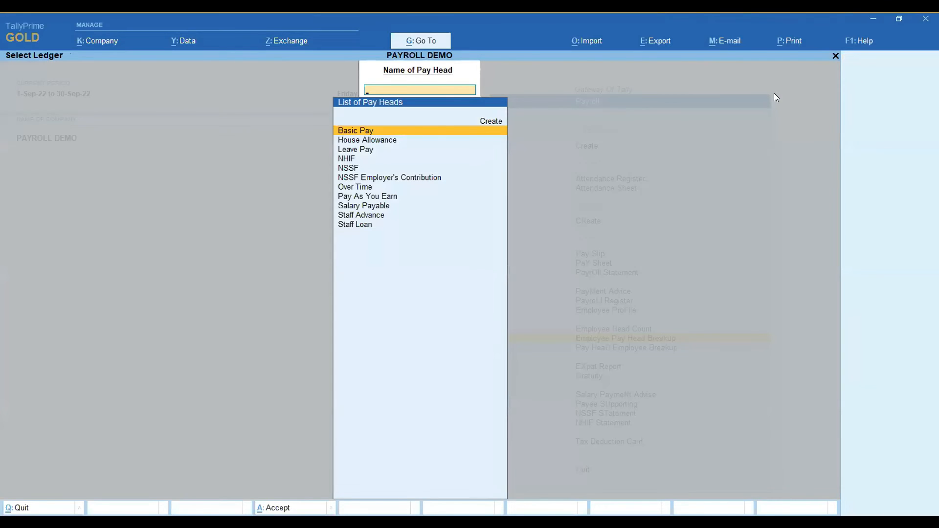
key("Down")
key("Down")
key("Down")
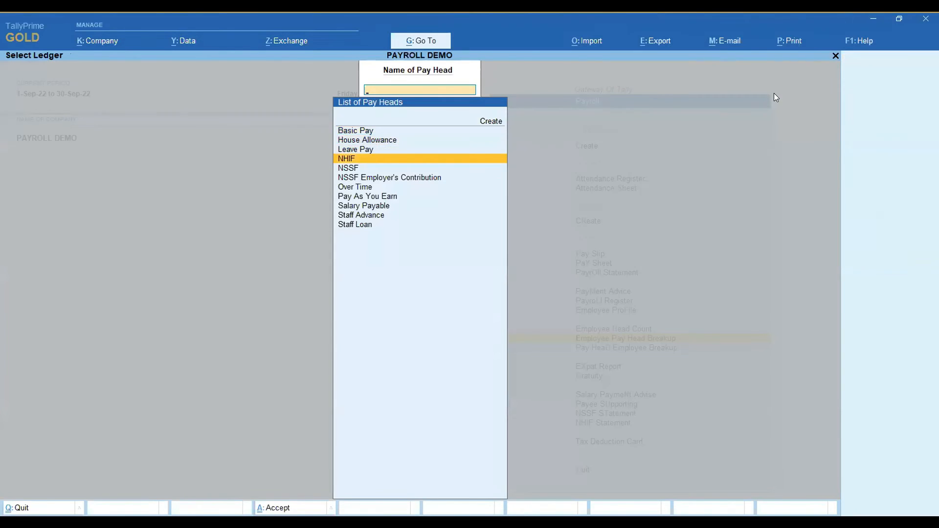
key("Return")
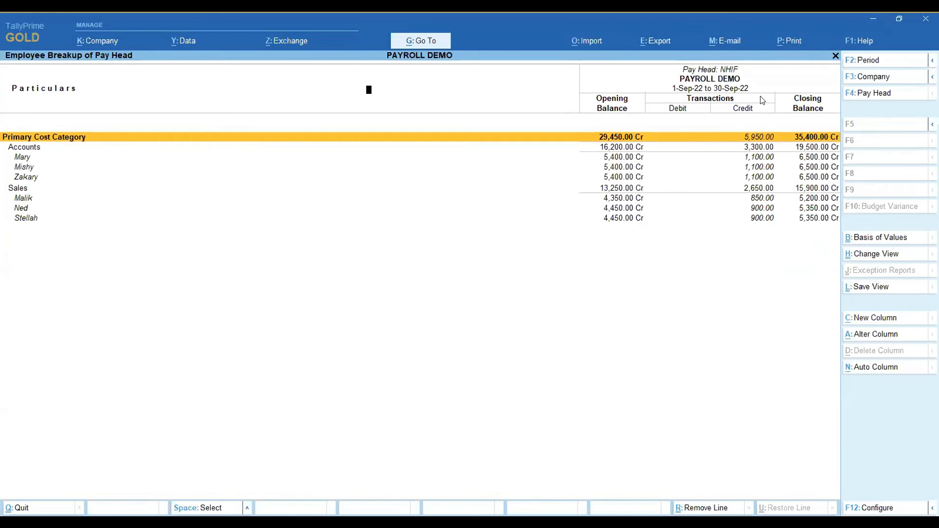
View the employee breakup of the Over Time pay head.
key("Escape")
key("Down")
key("Down")
key("Down")
key("Return")
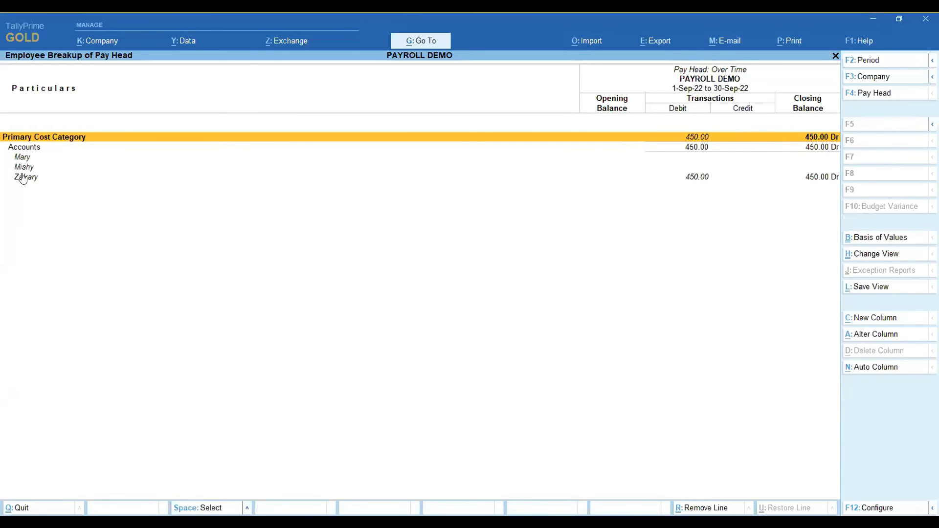
Check the last Accounts employee's Over Time entry, and view the employee breakup of the Staff Advance pay head.
left_click(91, 180)
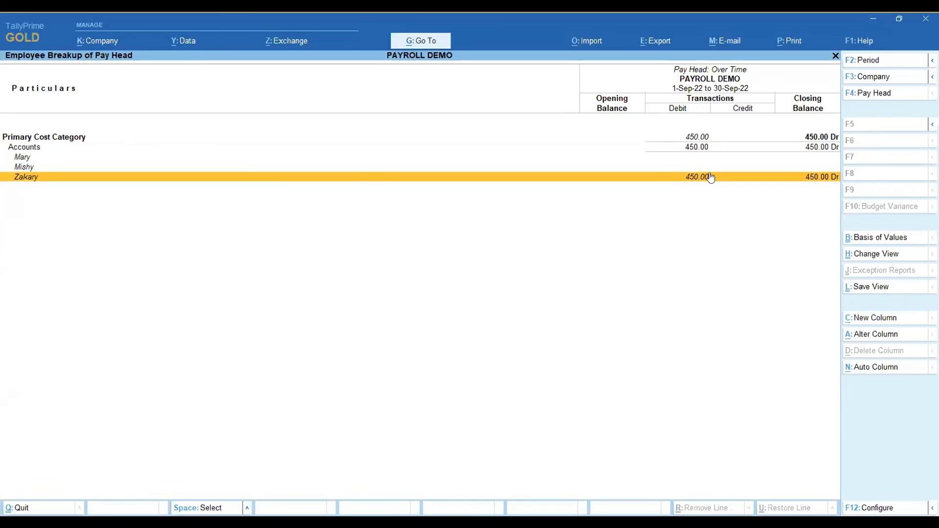
key("Escape")
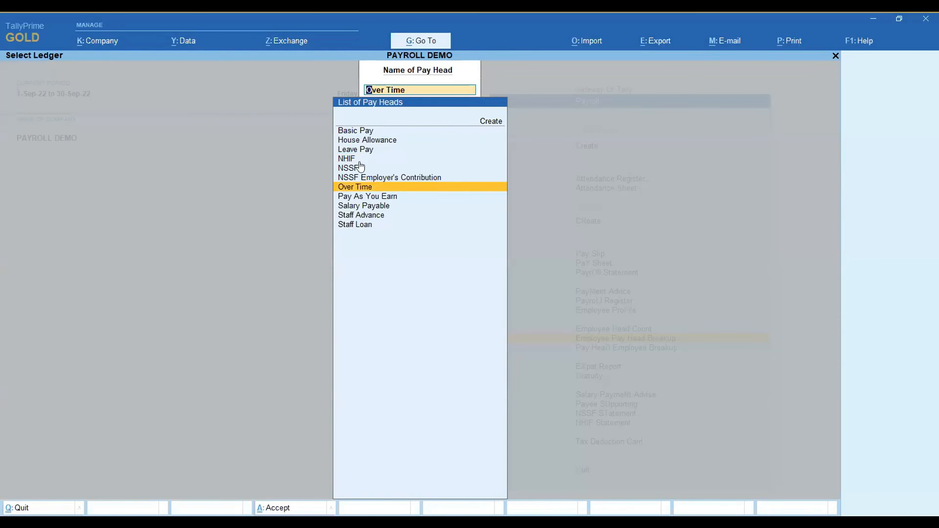
left_click(363, 218)
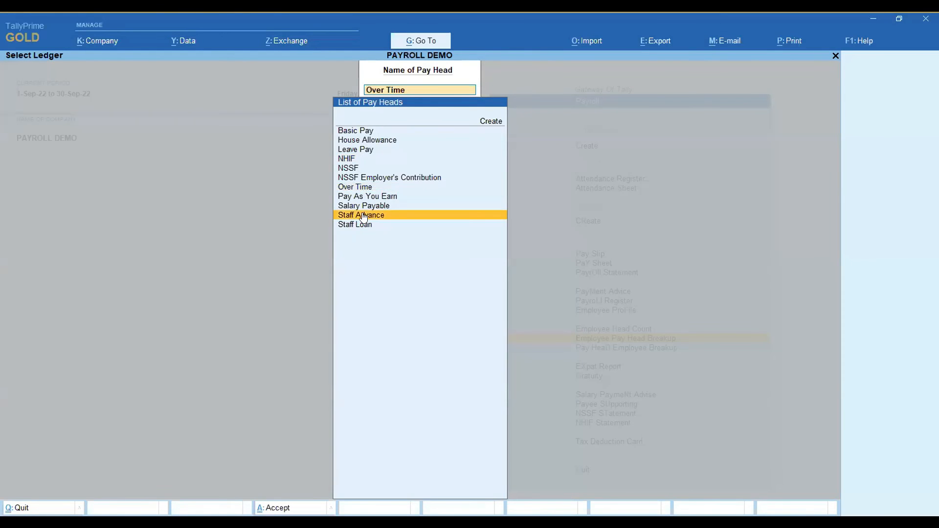
left_click(364, 217)
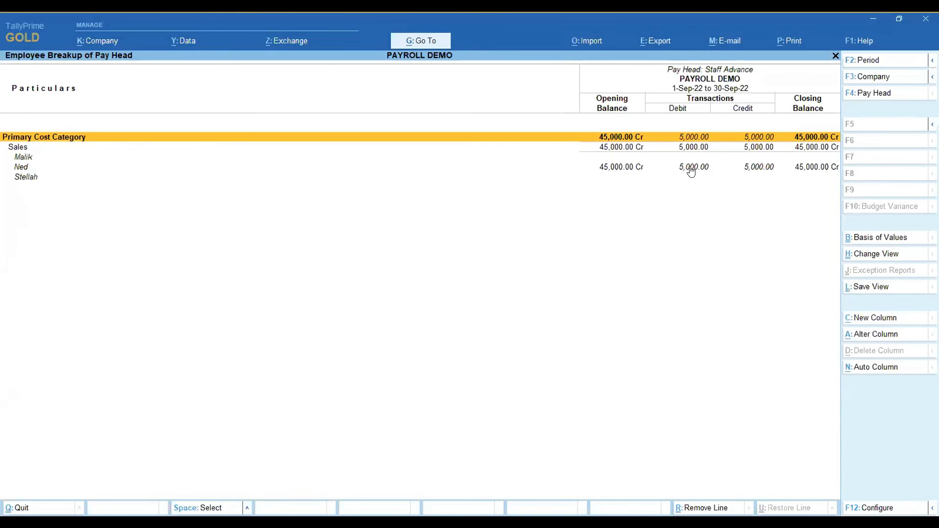
key("Escape")
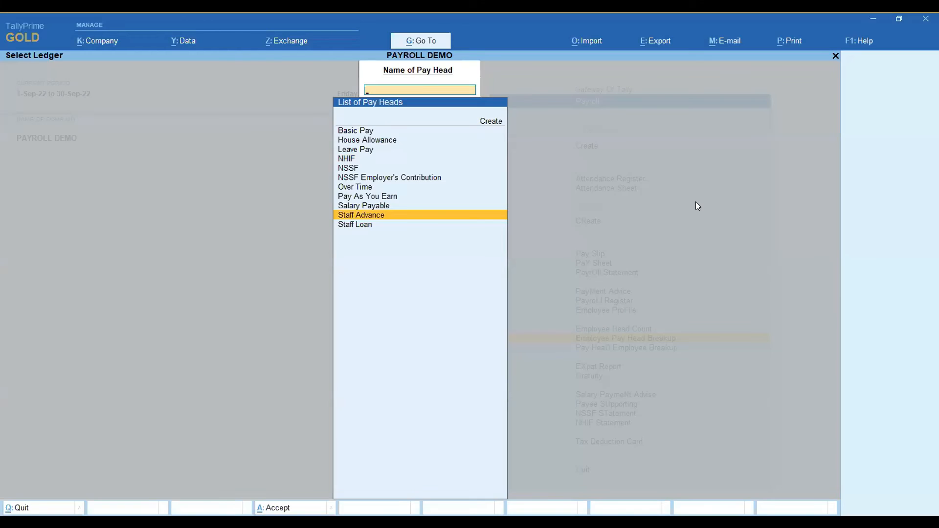
View the Pay Head Employee Breakup of the second listed employee and examine the pay heads under Current Liabilities.
key("Escape")
key("Down")
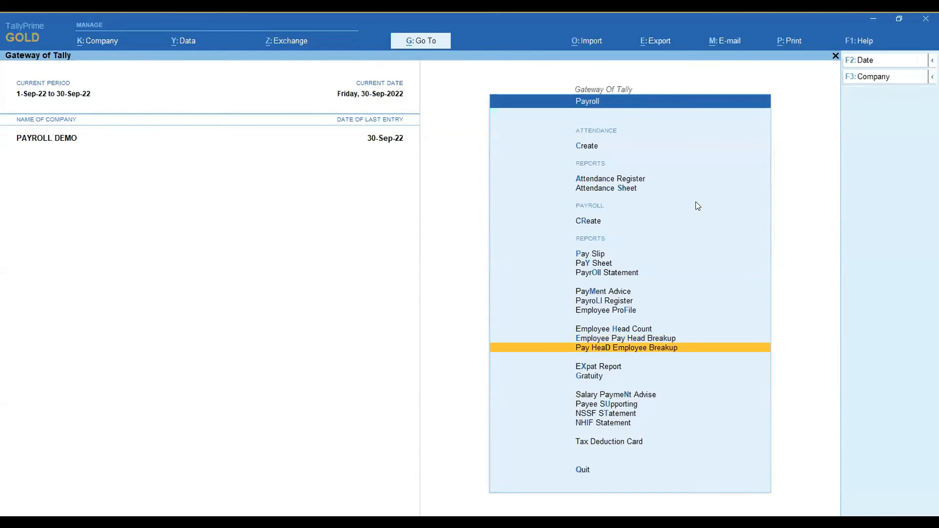
key("Return")
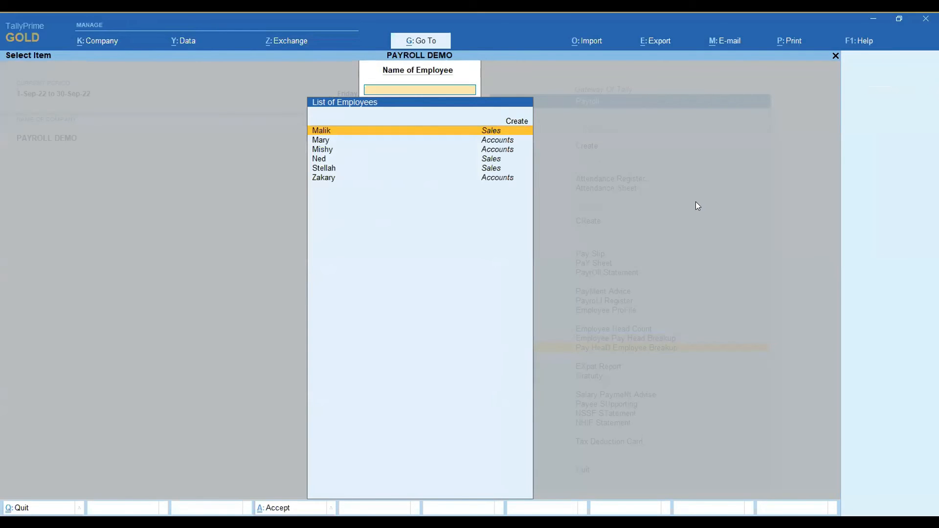
key("Down")
key("Return")
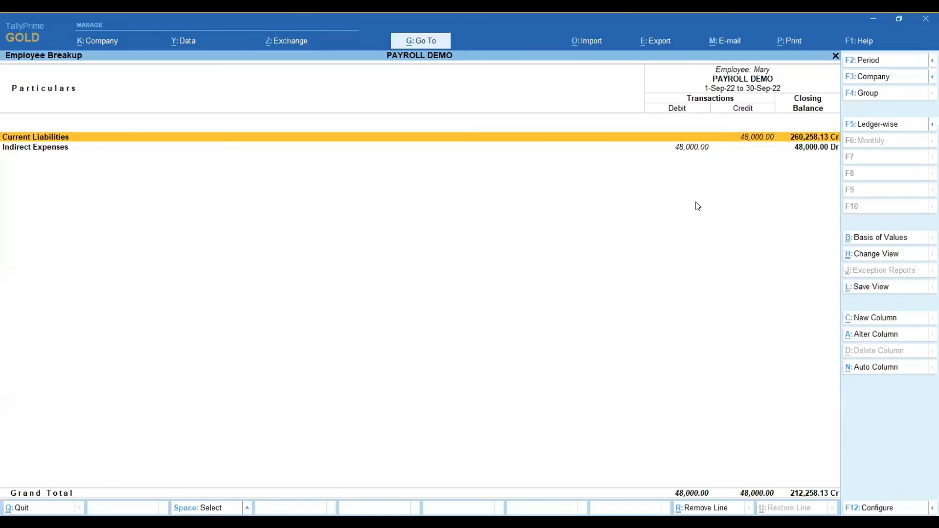
key("Return")
key("Down")
key("Down")
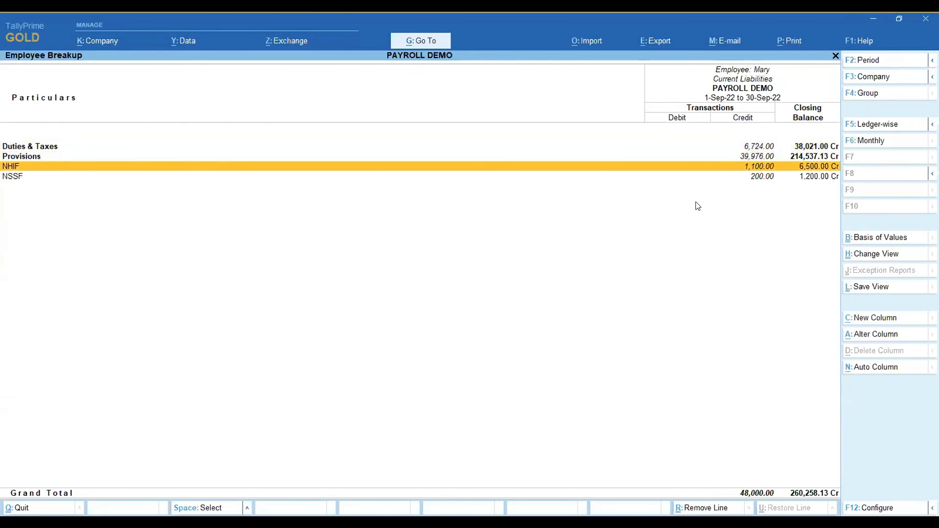
key("Escape")
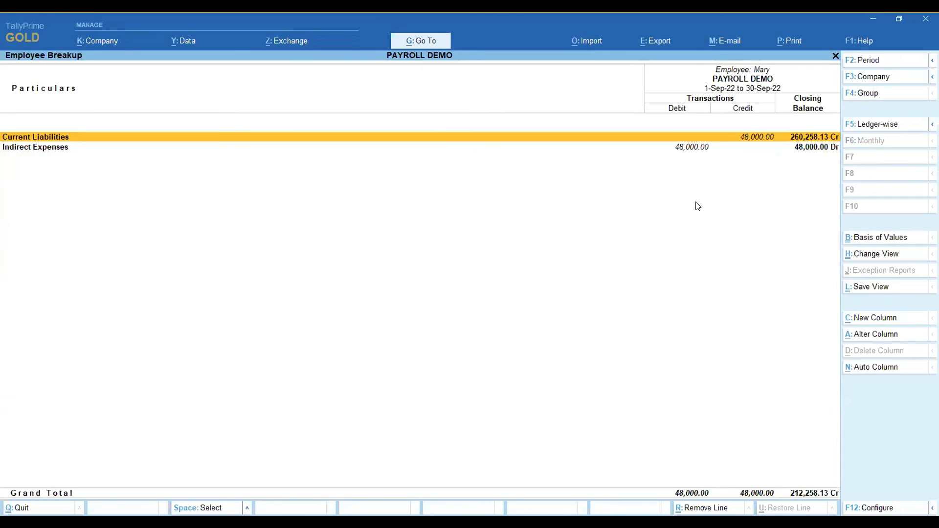
Examine the Indirect Expenses details in the same employee's breakup and return to the Payroll menu.
key("Down")
key("Return")
key("Return")
key("Down")
key("Up")
key("Down")
key("Escape")
key("Escape")
key("BackSpace")
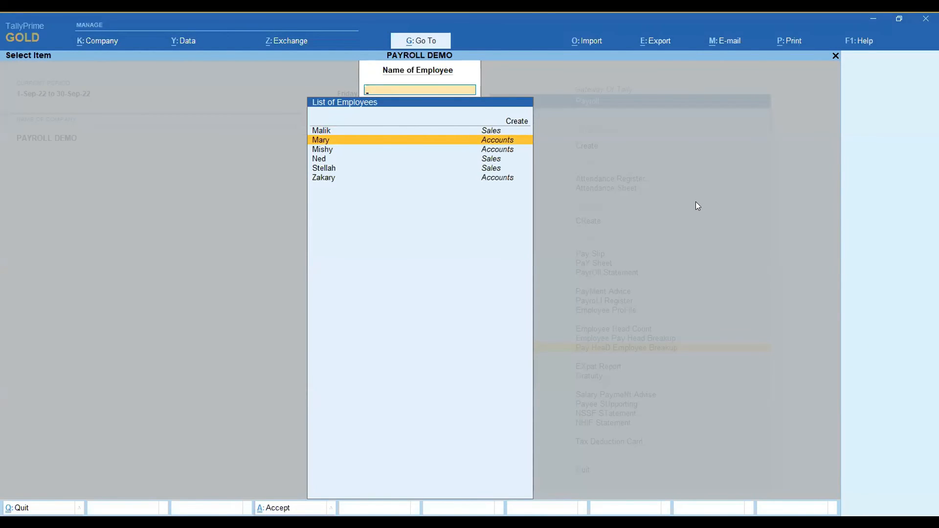
key("Escape")
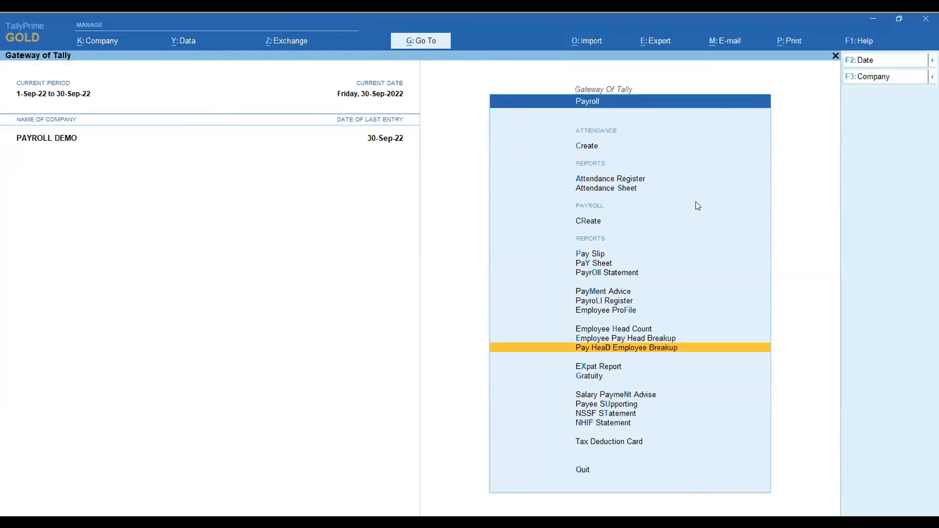
Open the Tax Deduction Card of the first listed Sales employee.
key("Down")
key("Down")
key("Down")
key("Down")
key("Down")
key("Down")
key("Down")
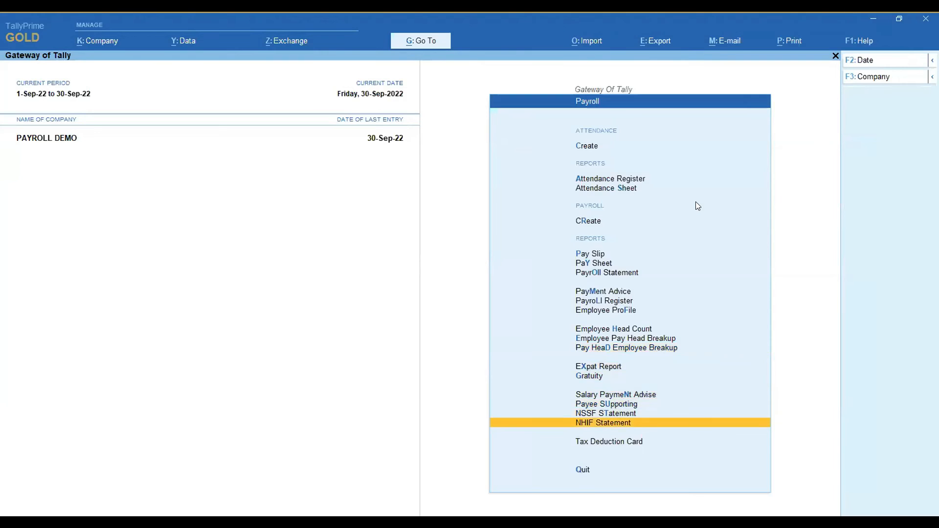
key("Return")
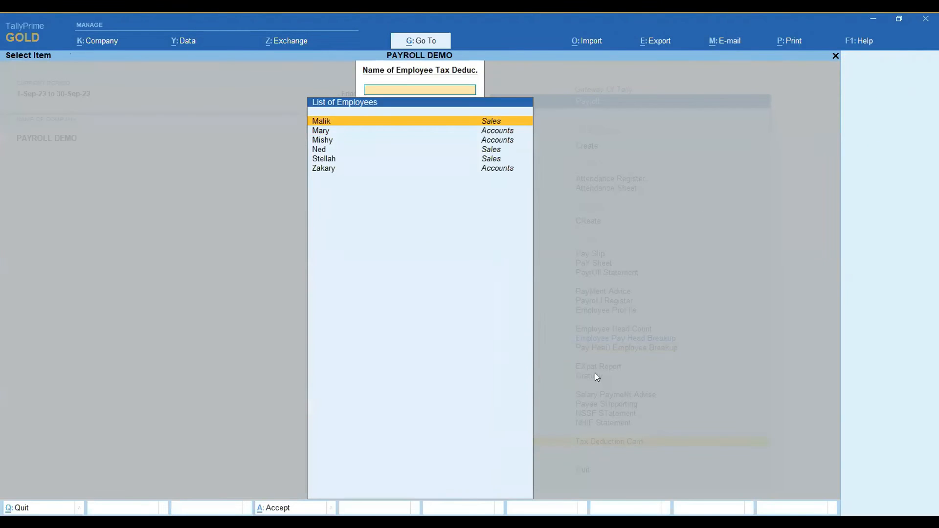
key("Return")
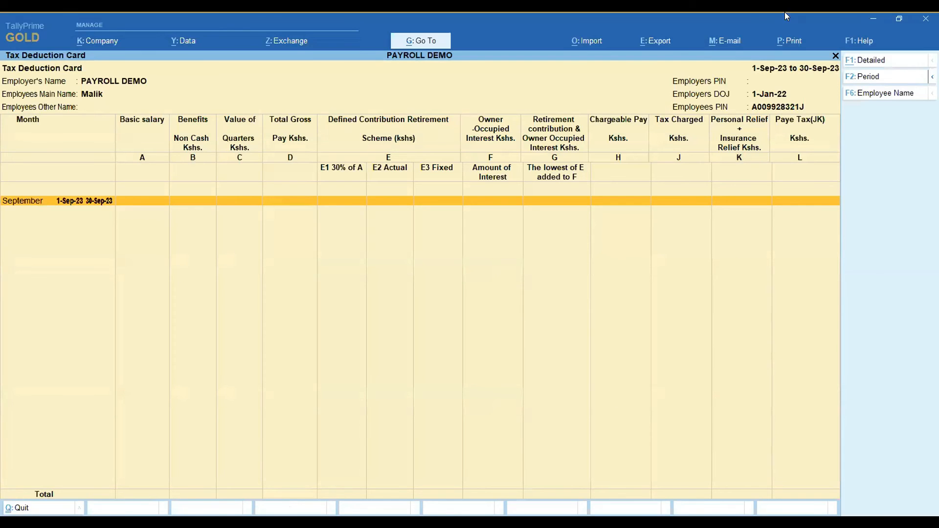
Set the Tax Deduction Card period to January 2022 through September 2022.
left_click(869, 77)
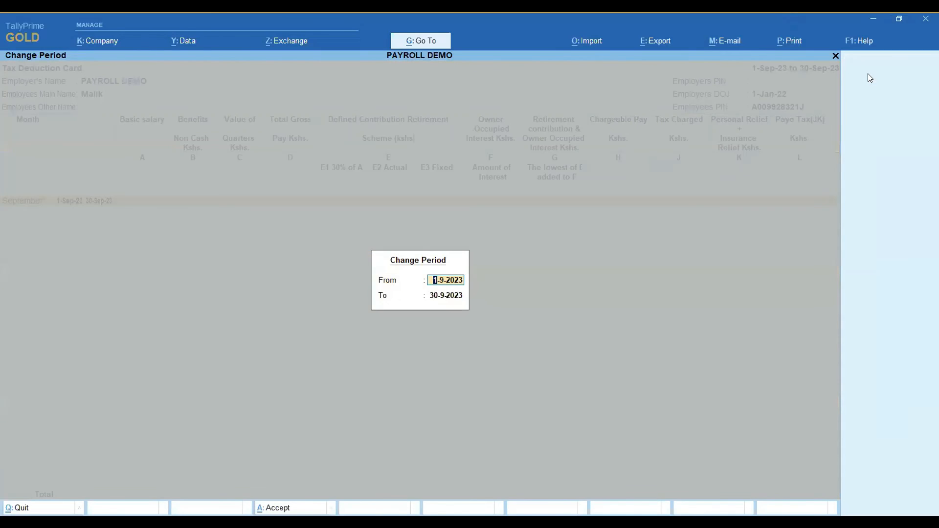
type("jan22")
key("Return")
type("sep")
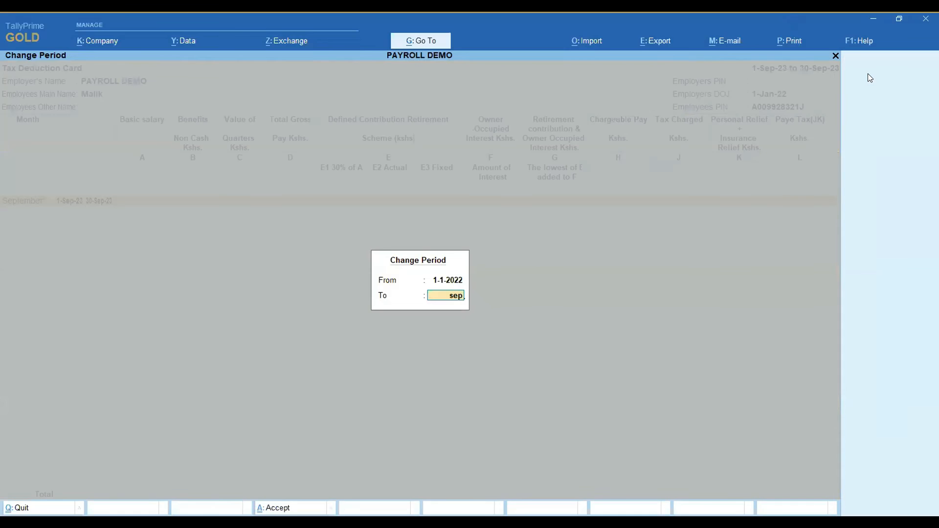
type("t22")
key("Return")
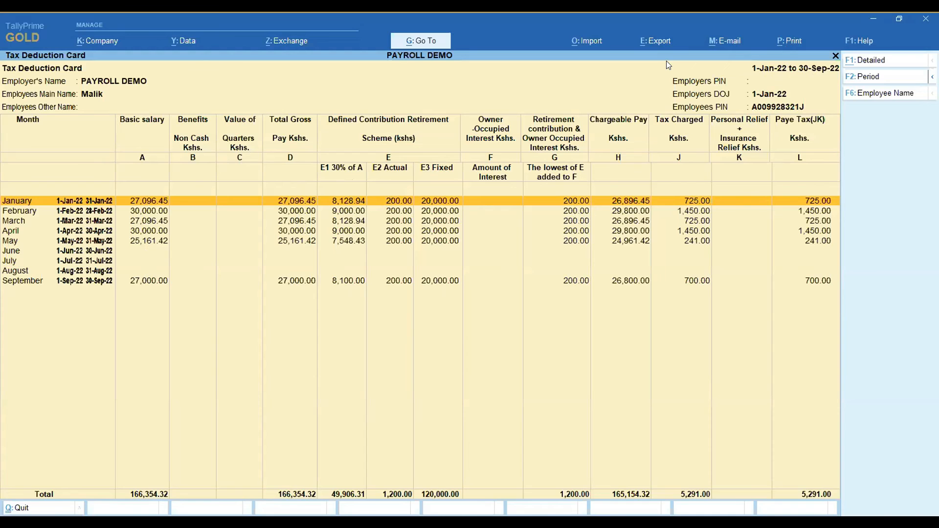
View the Tax Deduction Card of the third listed employee, from Accounts, and return to the employee list.
key("Escape")
key("Down")
key("Down")
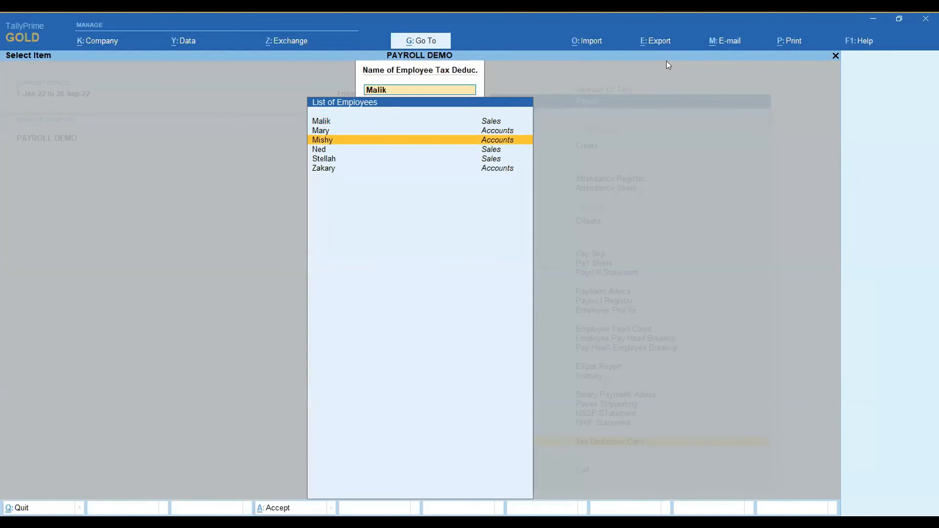
key("Return")
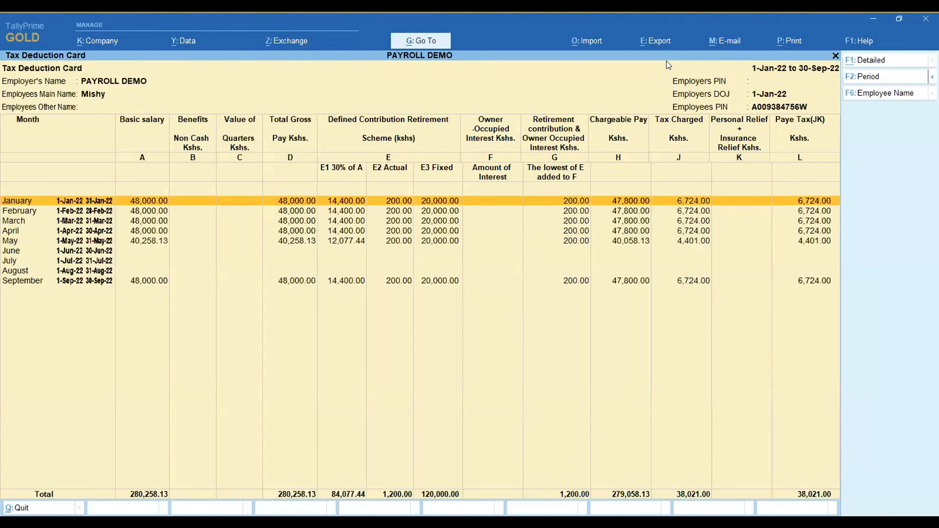
key("Escape")
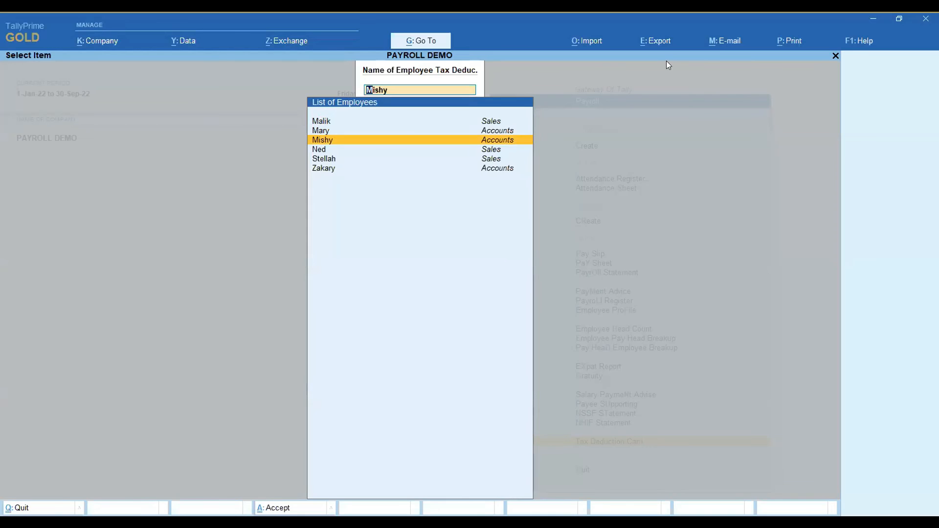